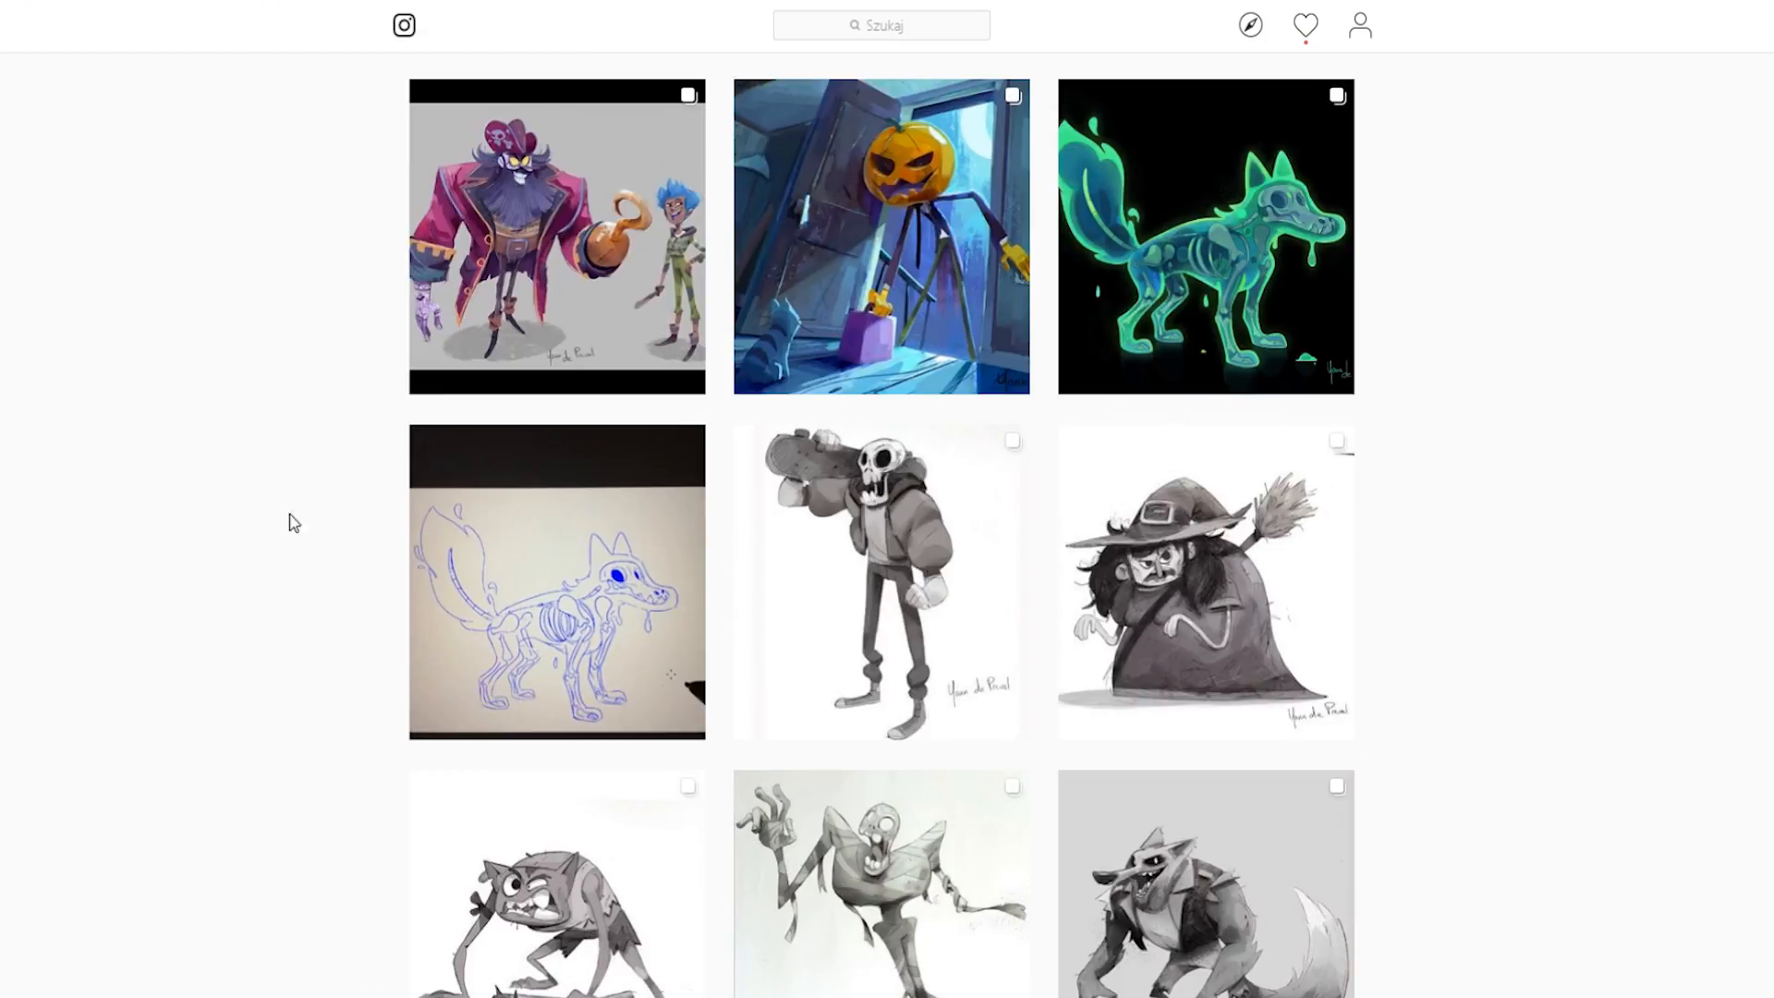
Step: Look through the character designer's Instagram profile and browse its grid of posts
scroll(277, 541, up, 15)
scroll(258, 554, up, 12)
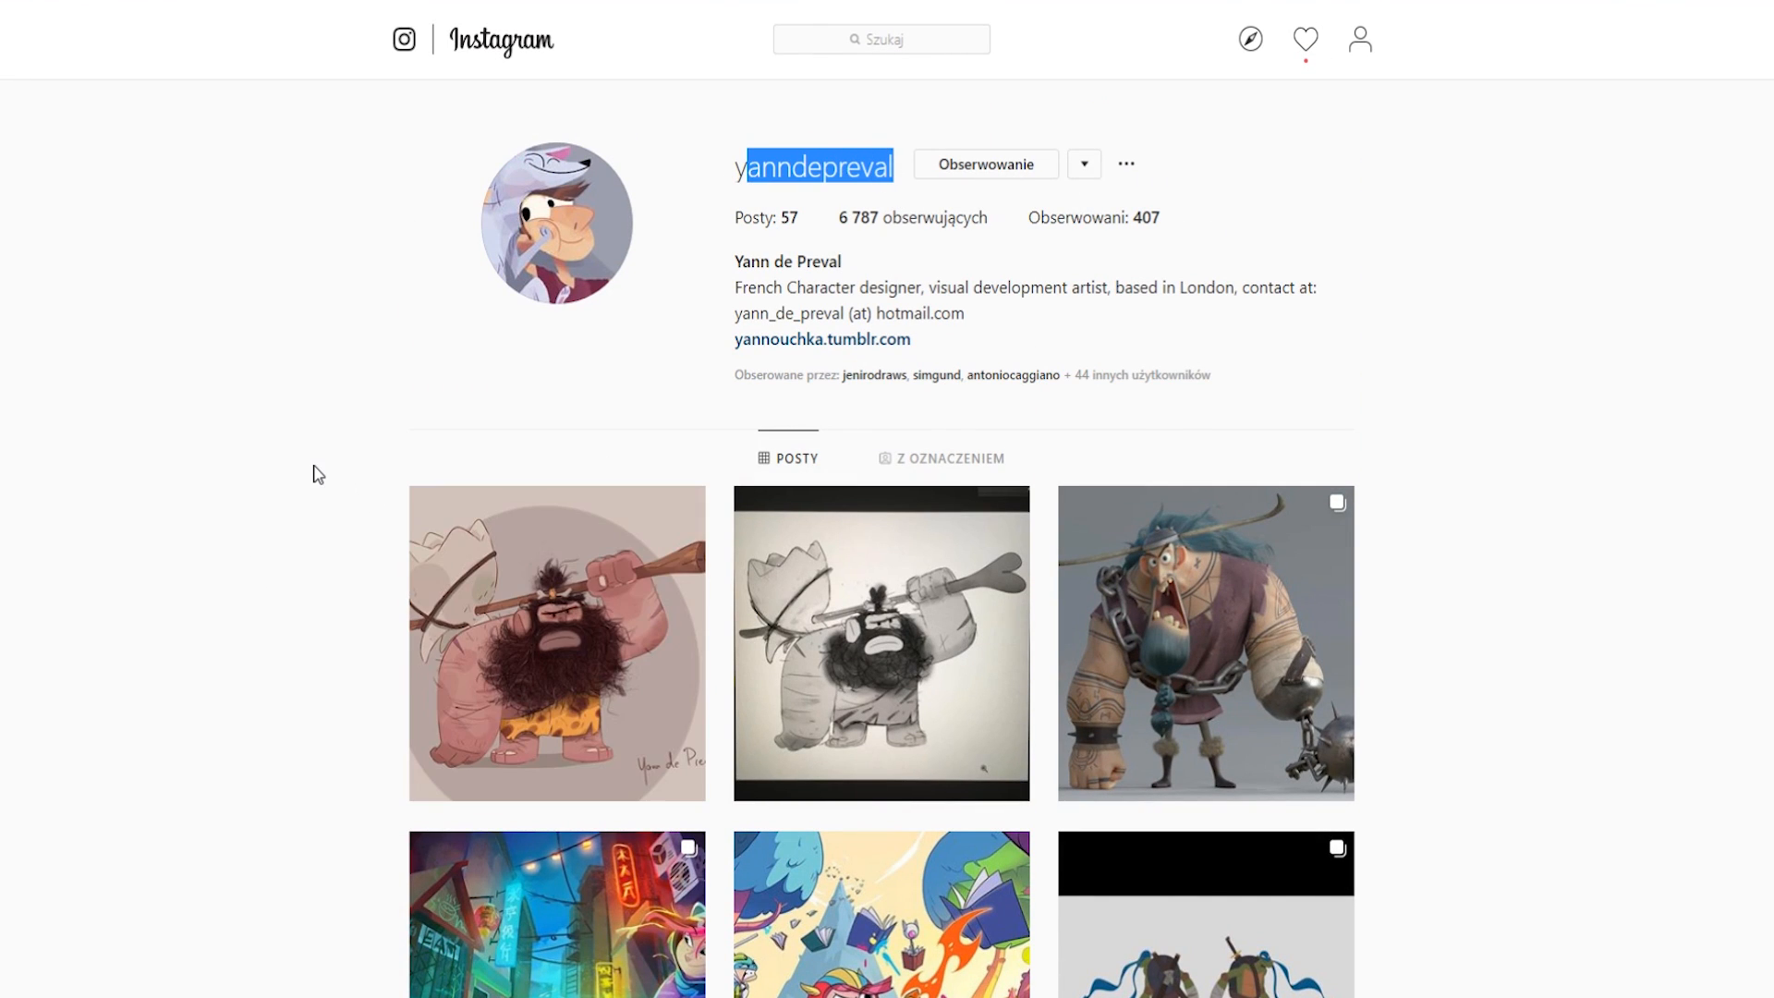
scroll(320, 472, down, 20)
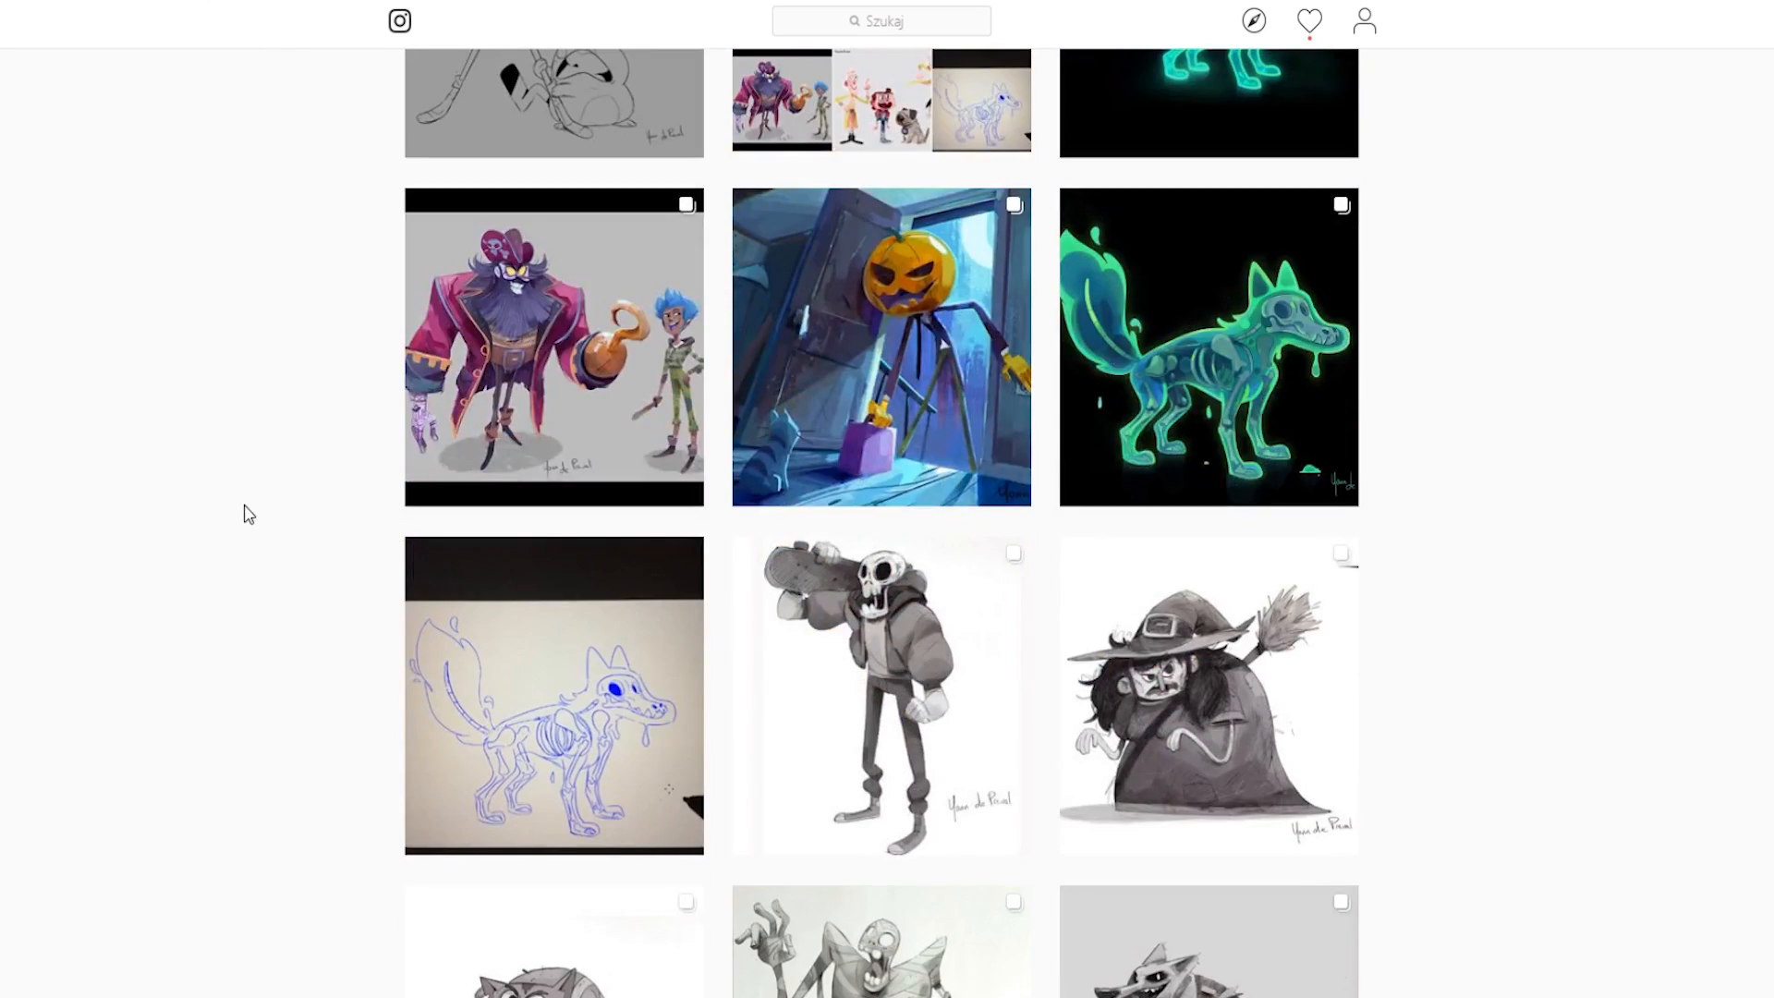
scroll(116, 393, down, 2)
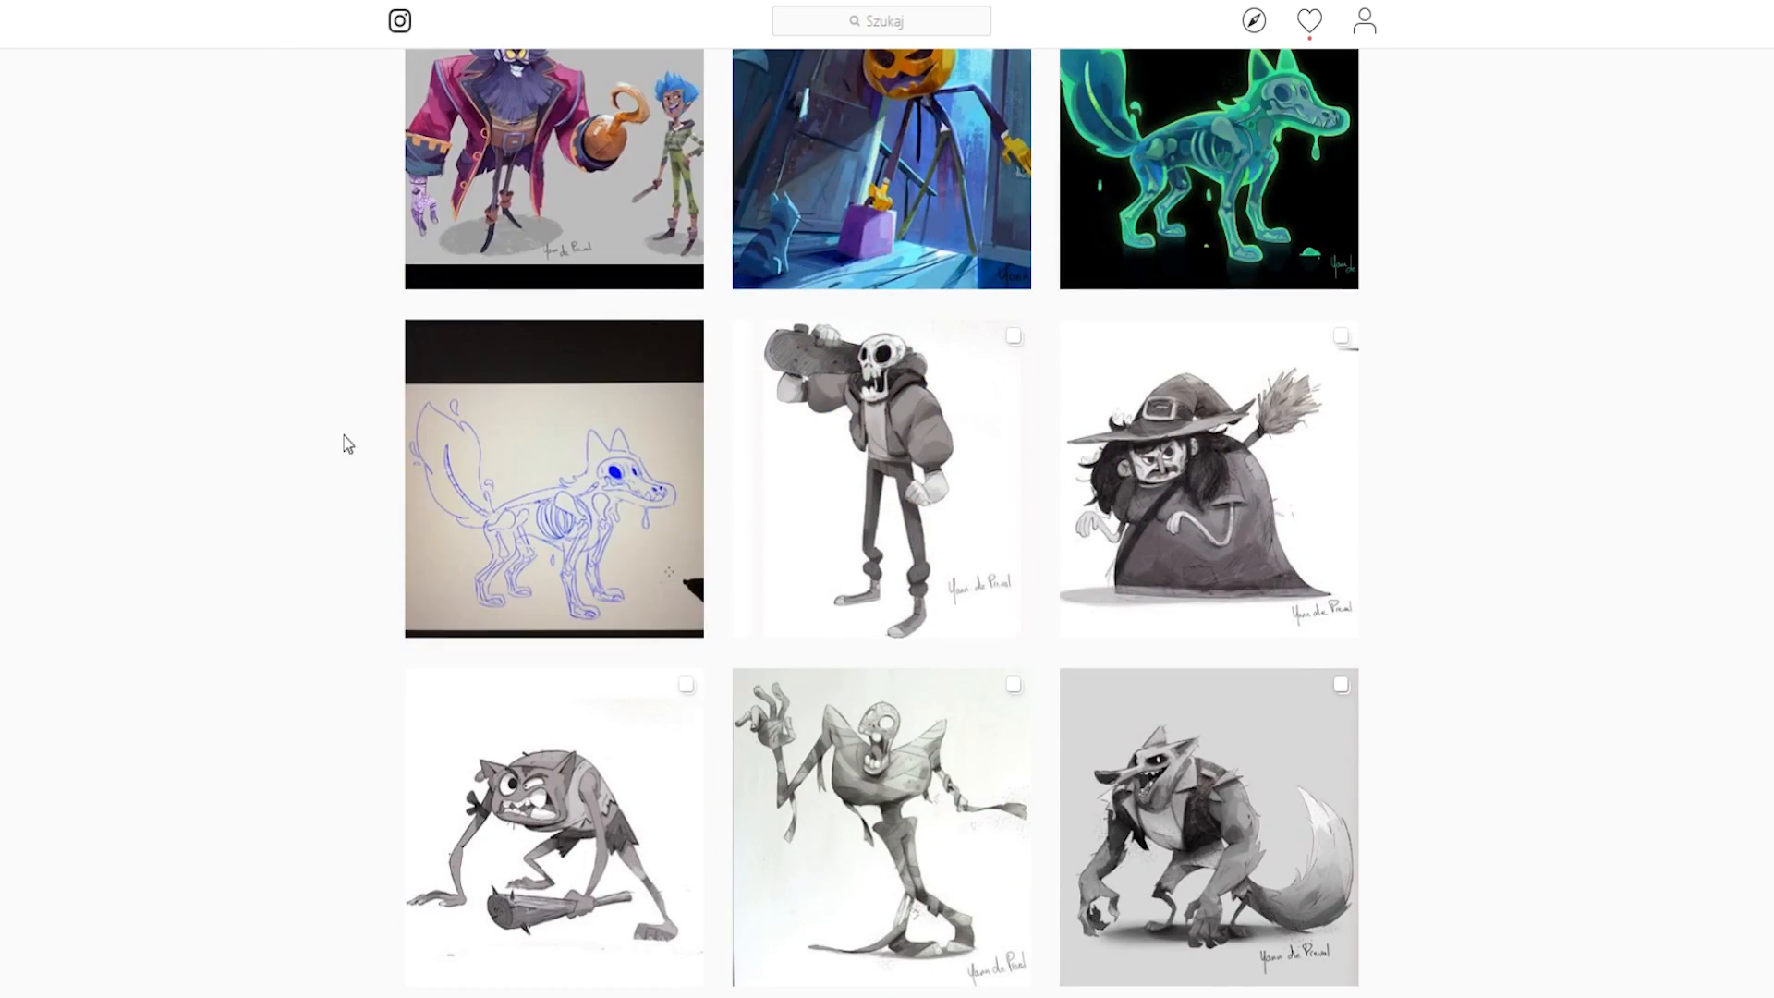
scroll(227, 471, up, 2)
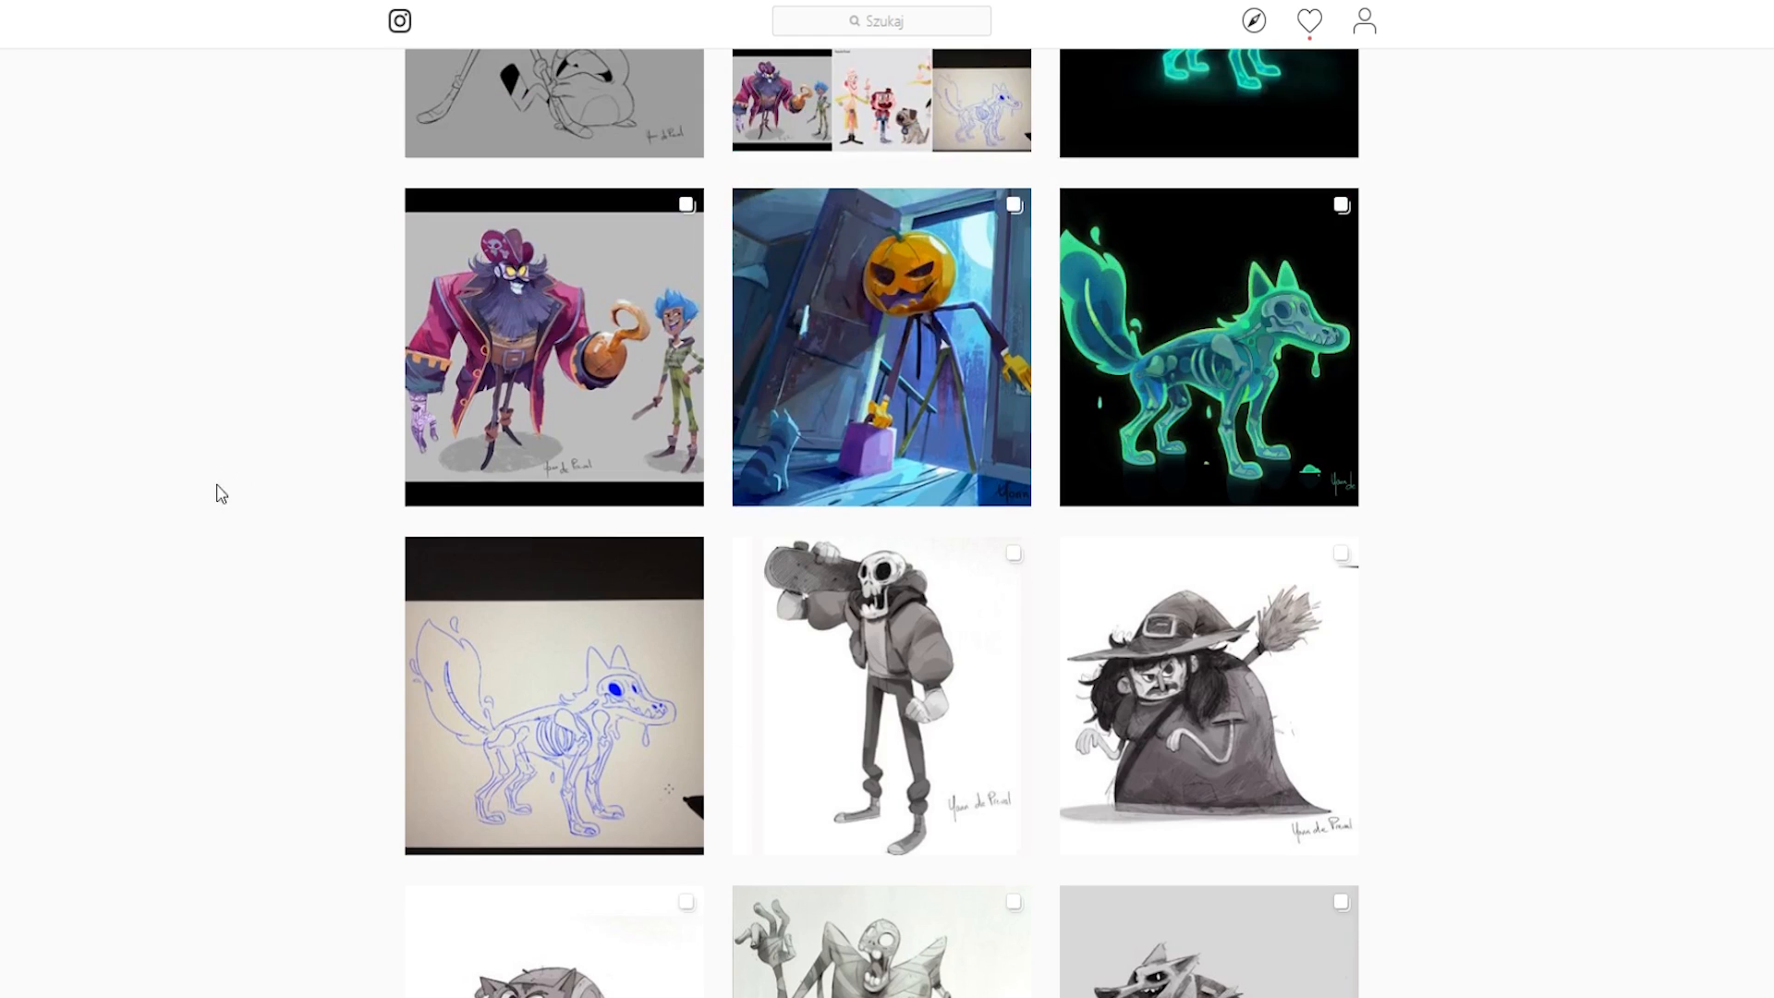
Step: Open the blue line sketch post of the ghost dog and read its comments
click(534, 586)
scroll(1129, 607, down, 1)
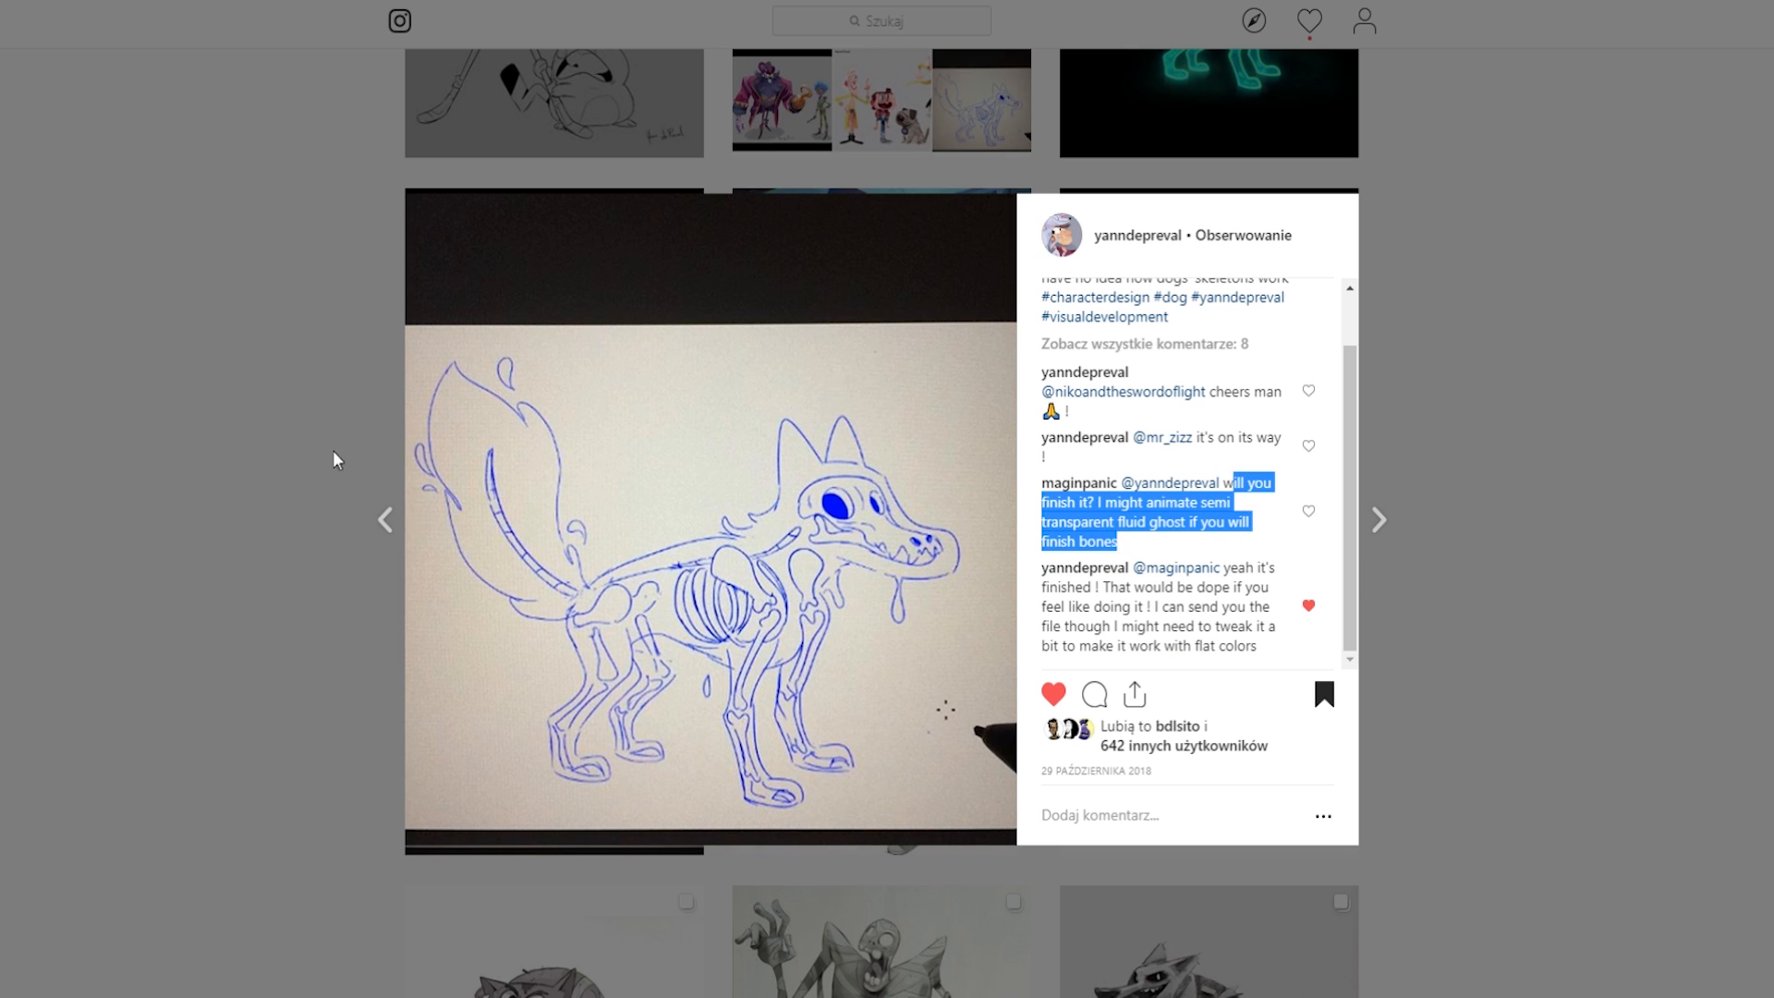
click(279, 469)
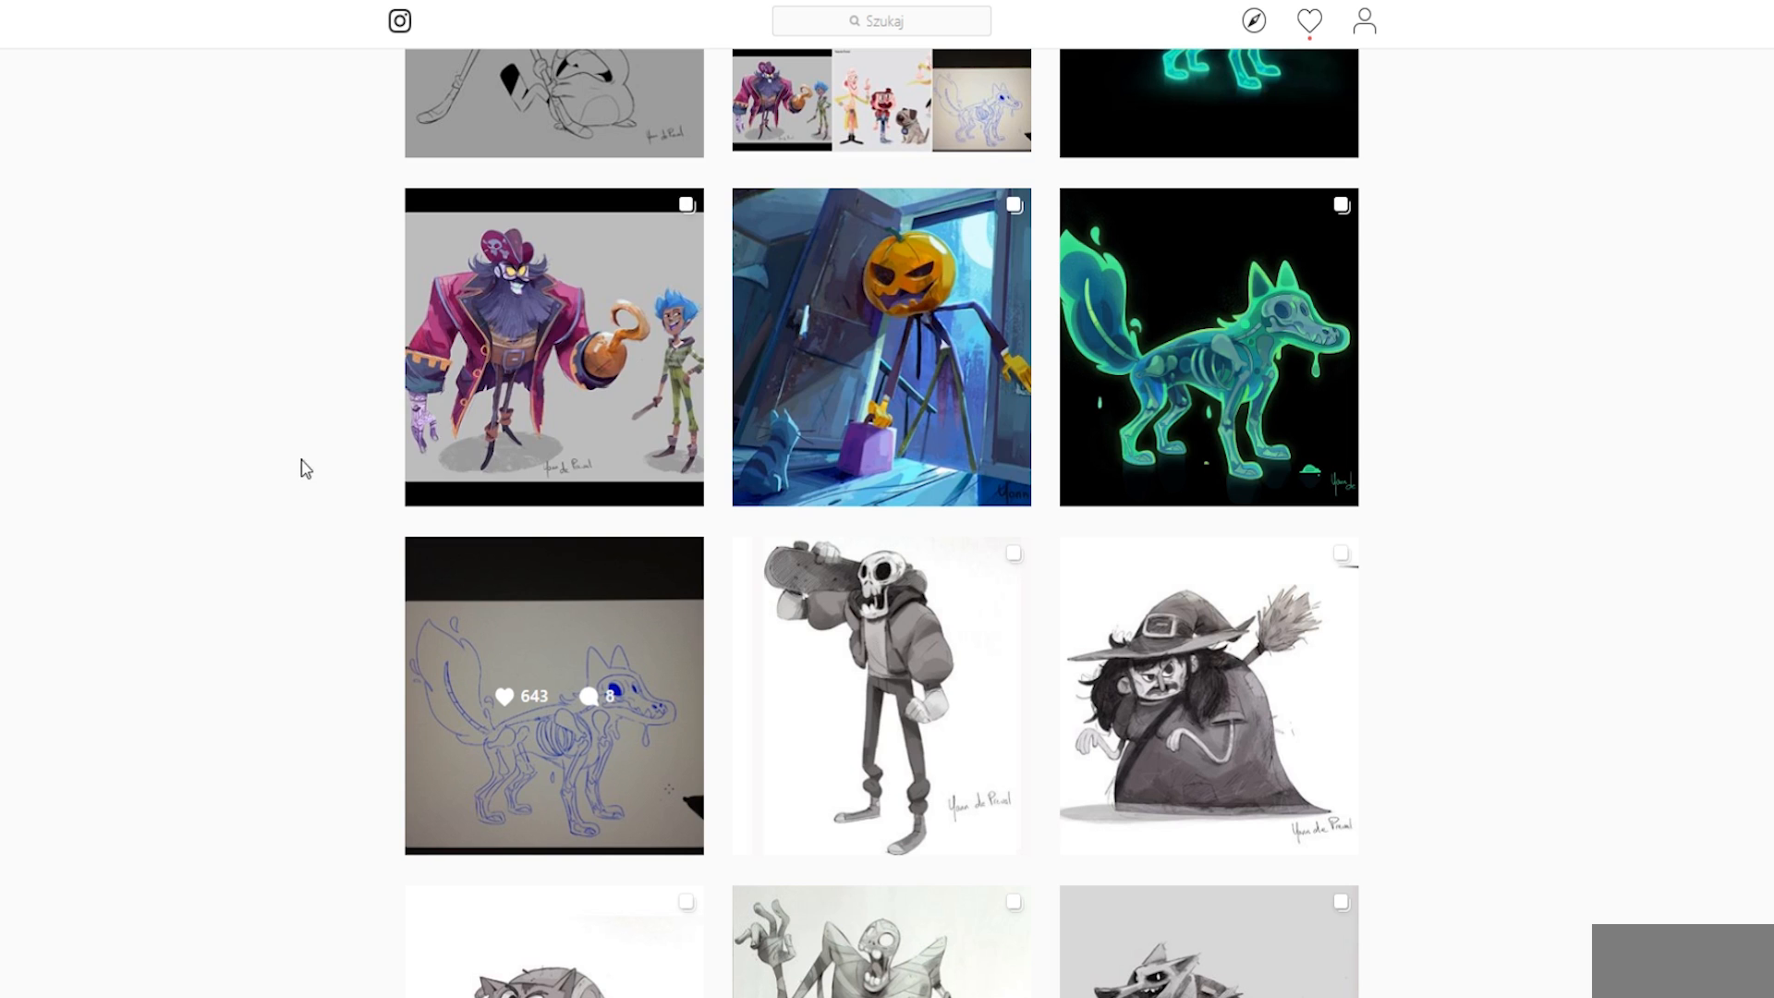
Step: Open the coloured ghost dog post and look through its images
click(1216, 277)
click(993, 521)
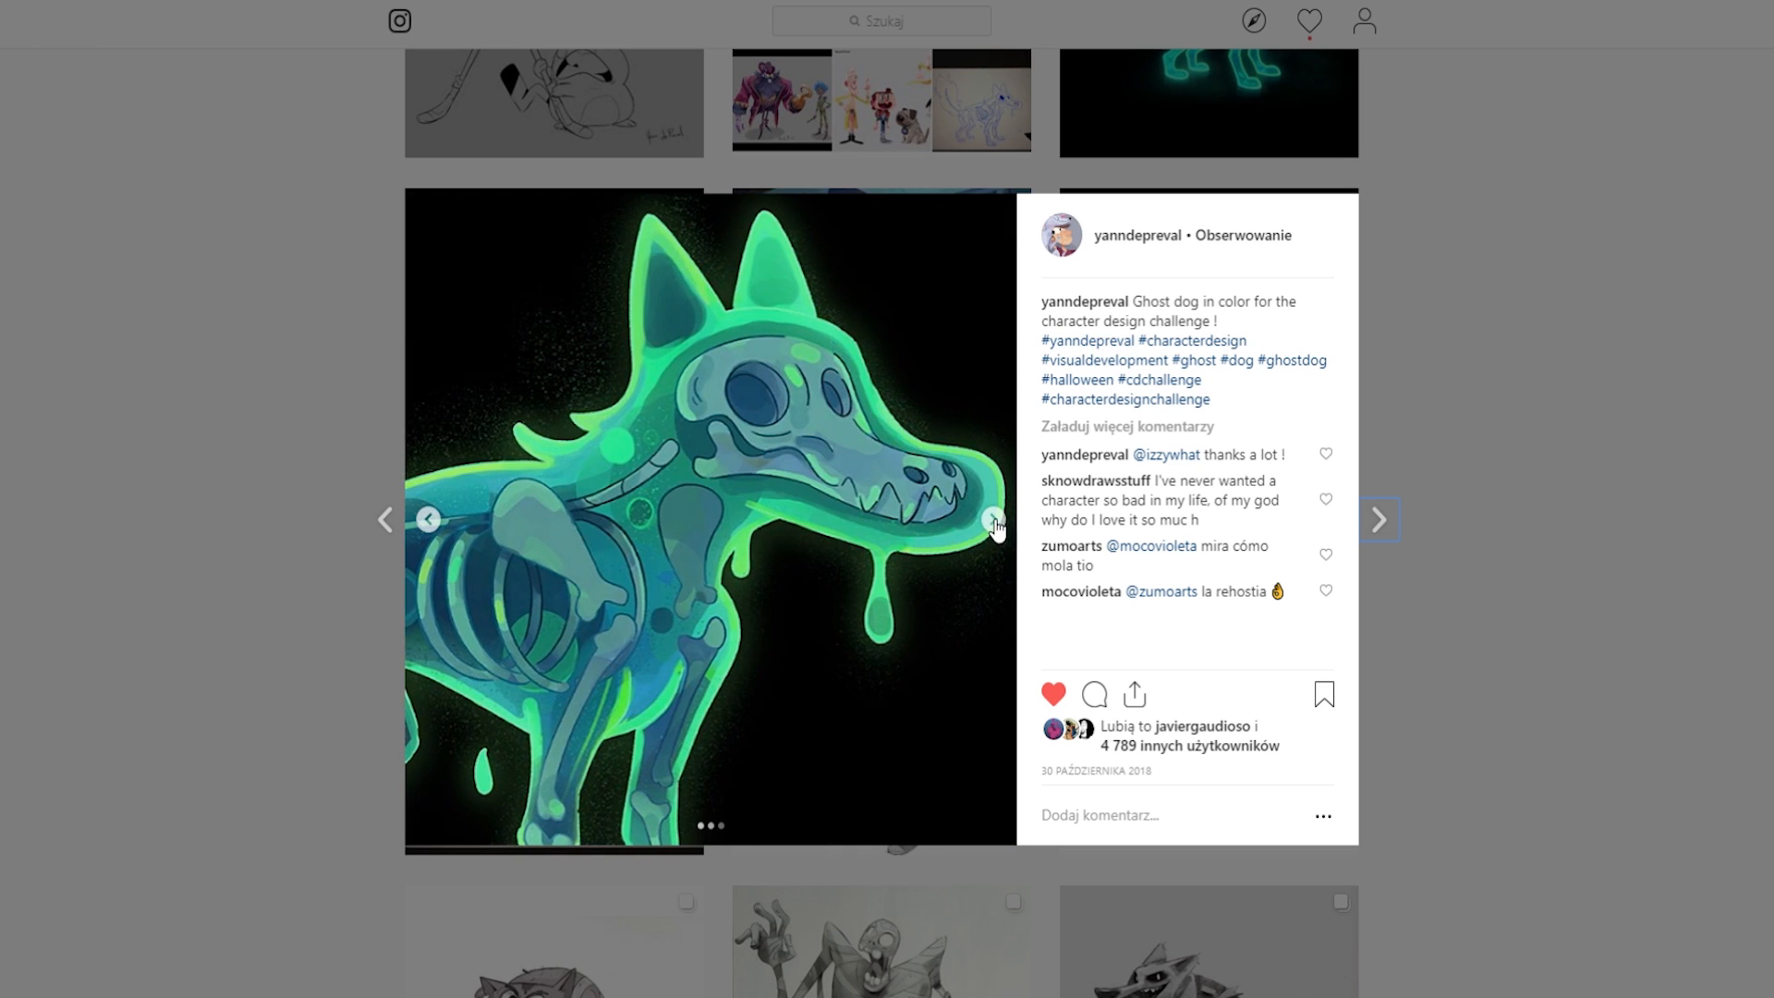
click(1562, 438)
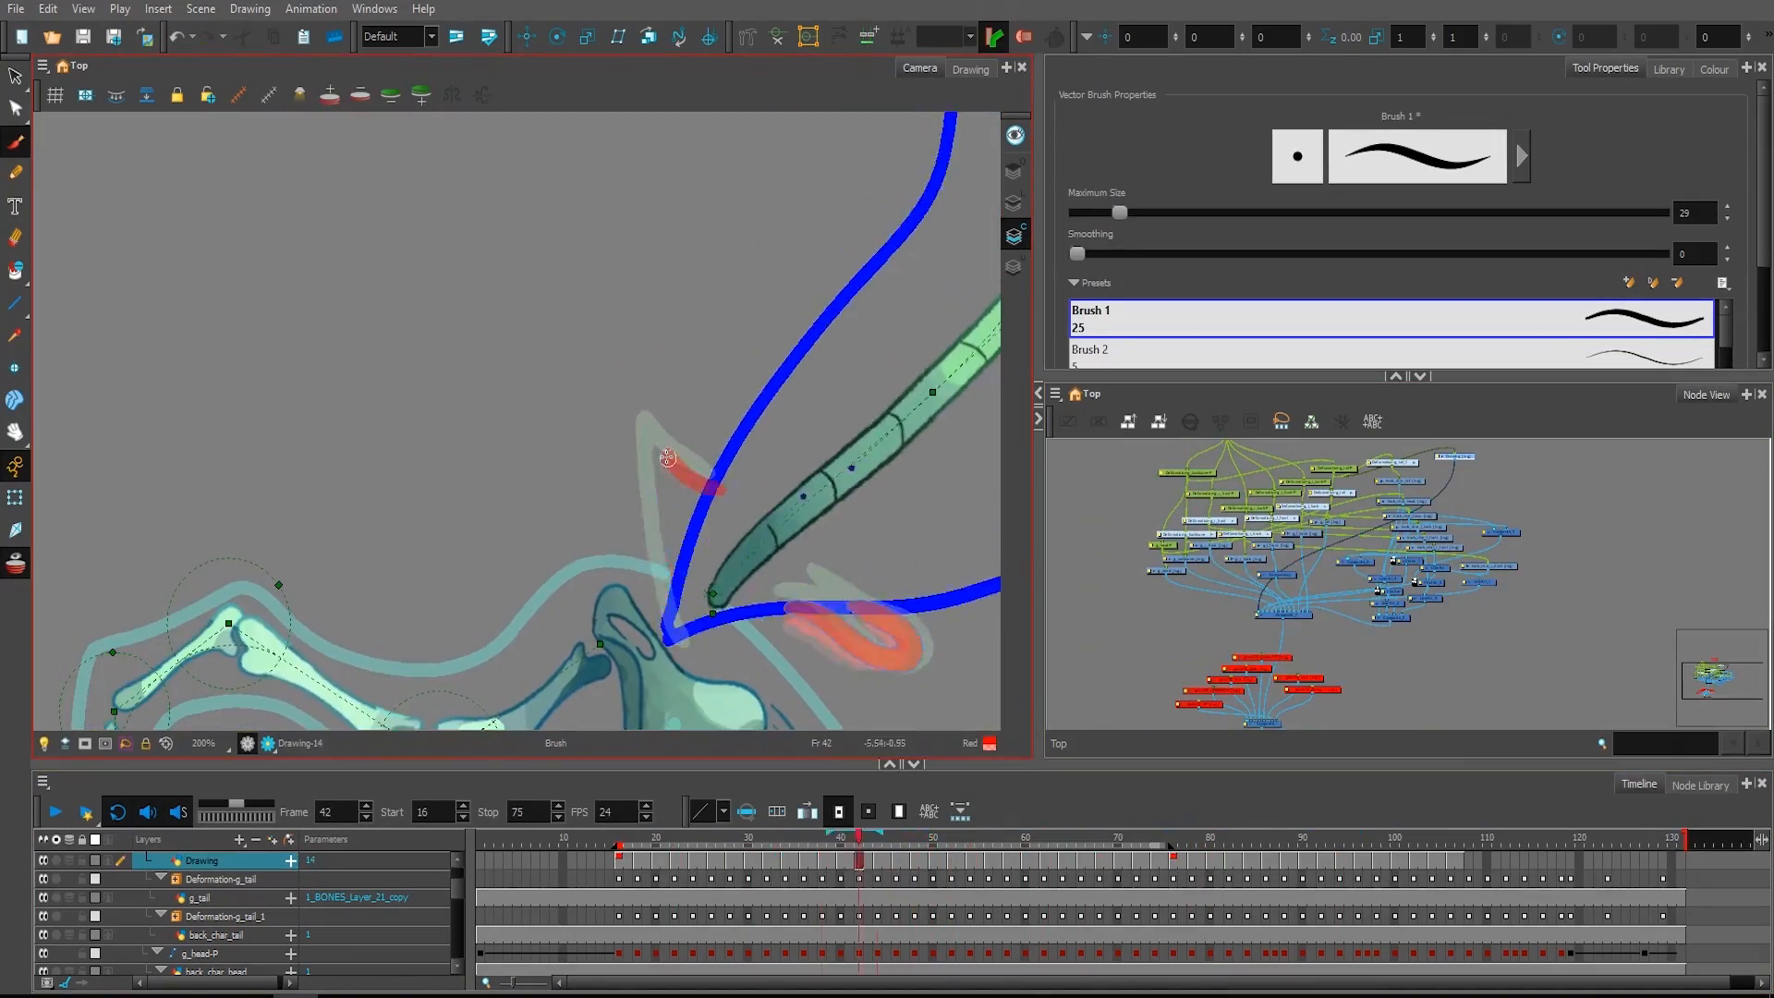
key(ctrl+u)
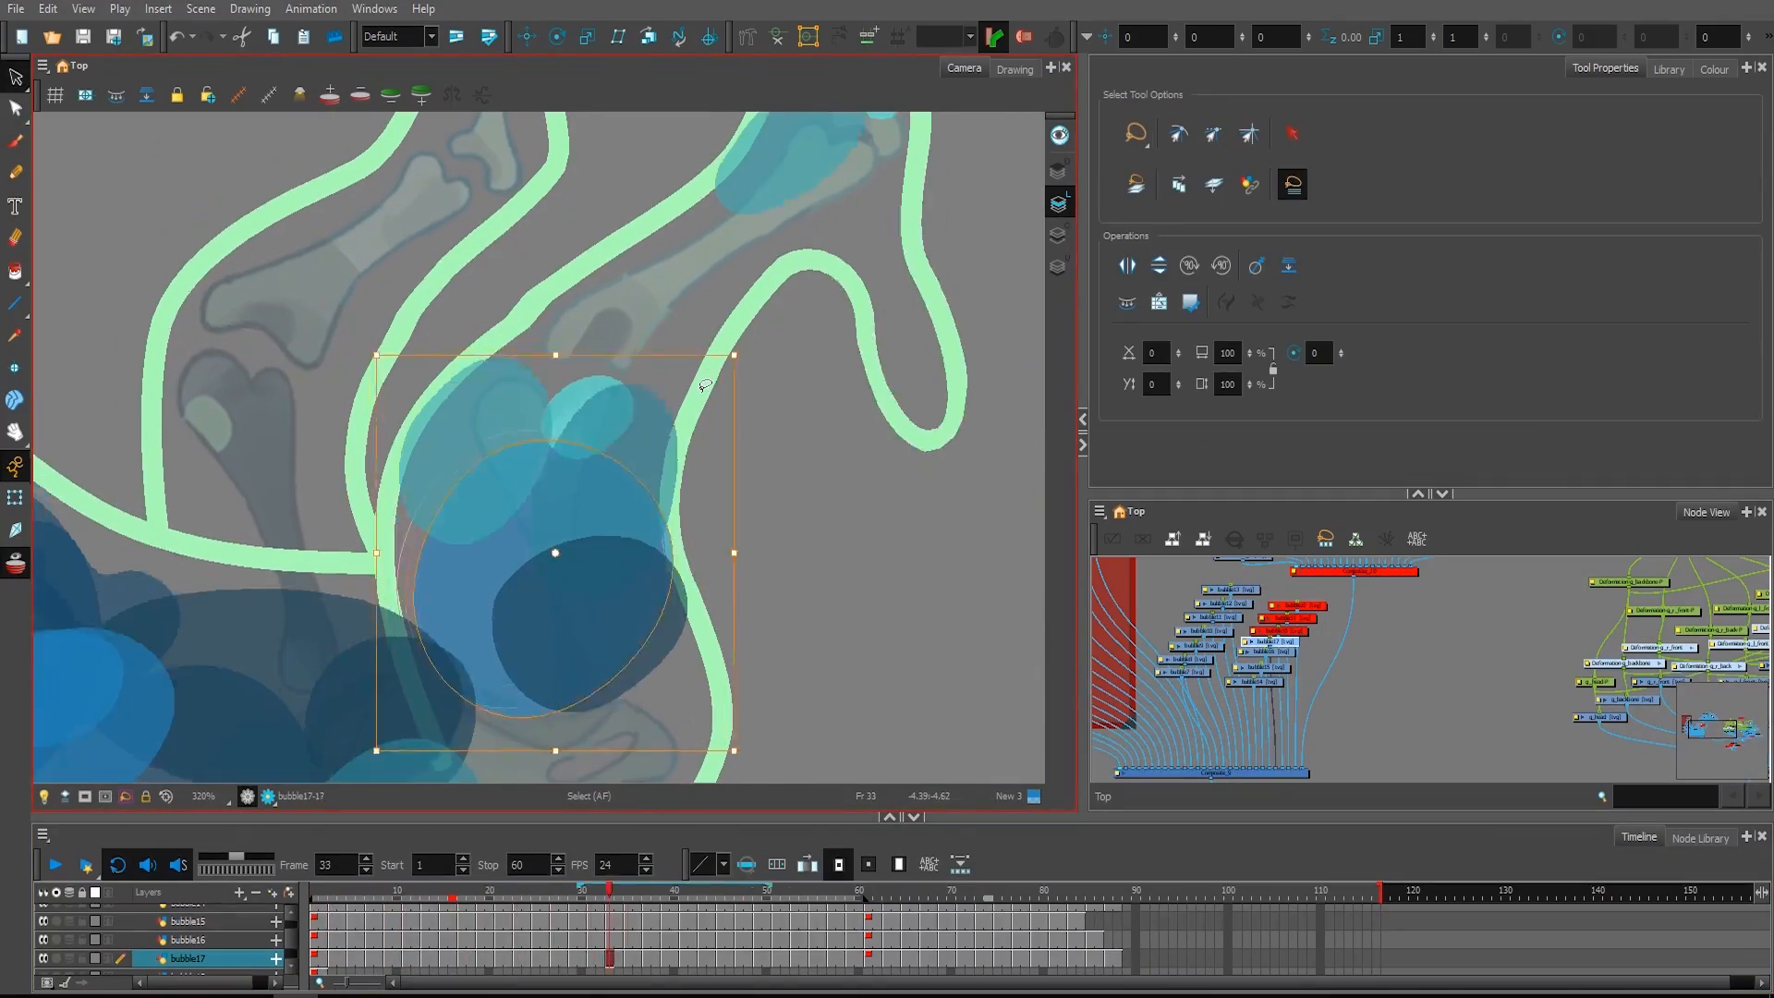
Step: Step through bubble17's drawings from frame 33 with the Contour Editor and Select tools to check the bubbles
key(g)
key(alt+q)
key(alt+s)
key(g)
key(g)
key(g)
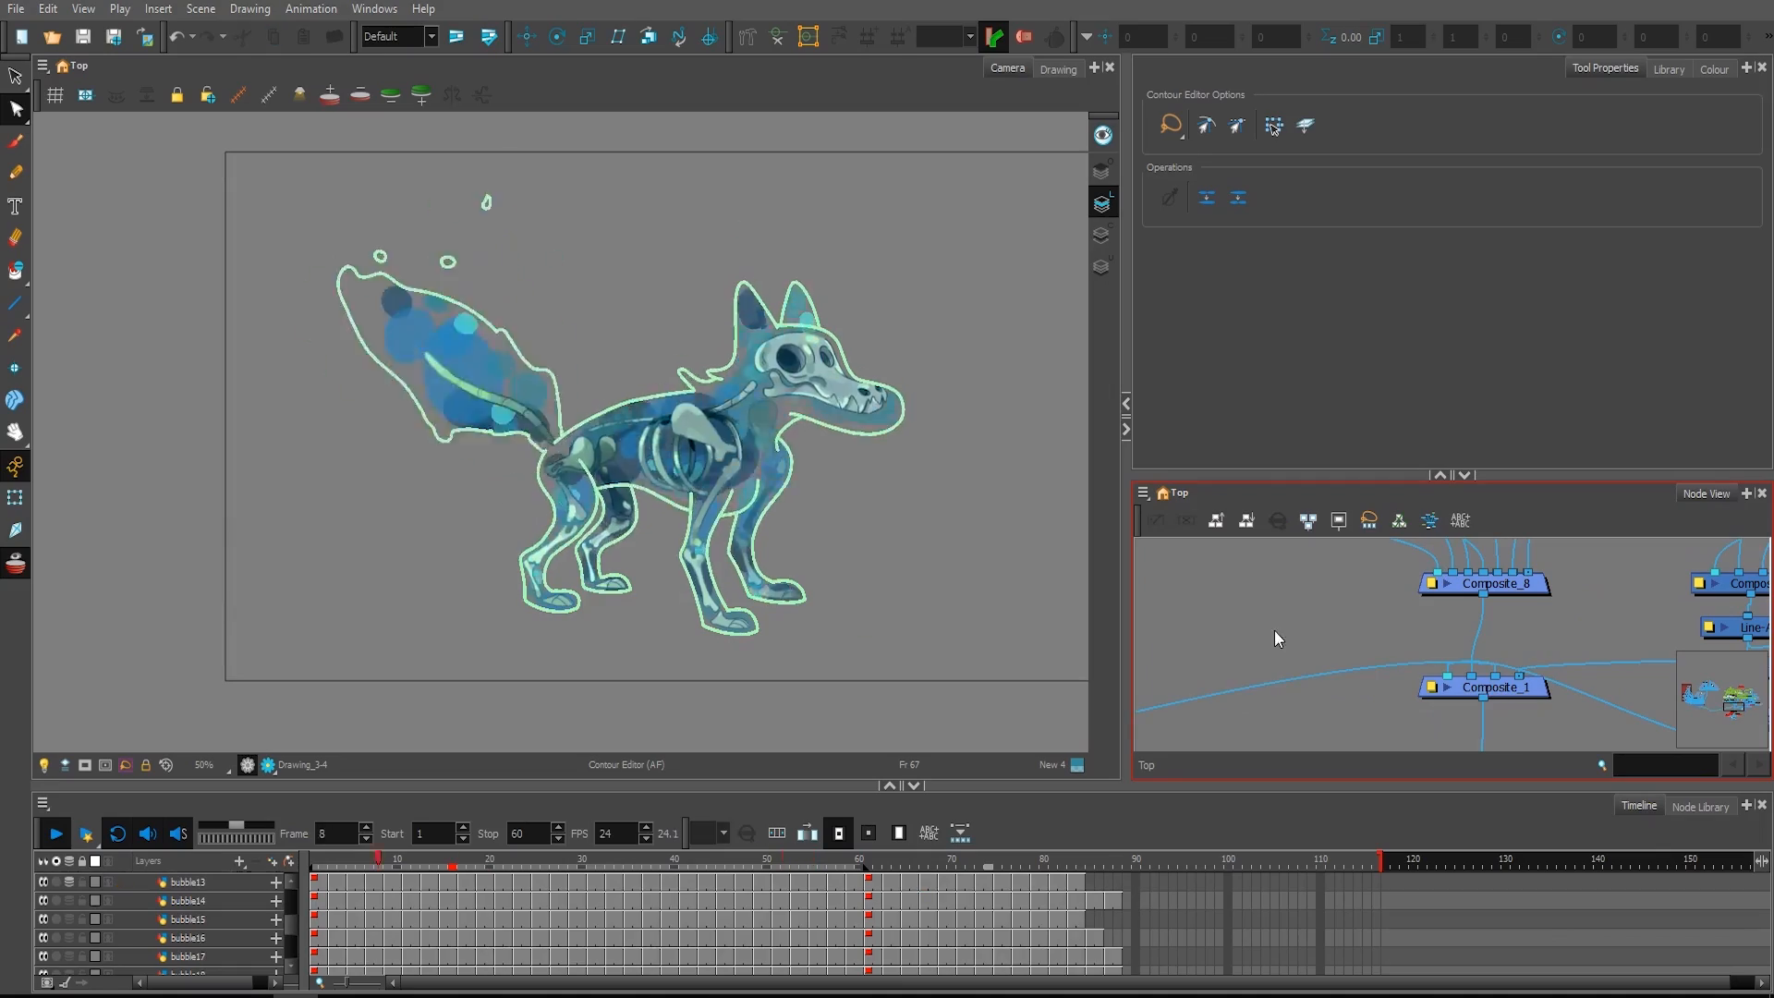
Step: Try to reroute the bubble group's composite output towards the composites beside Composite_8
scroll(1347, 601, down, 8)
scroll(1334, 660, up, 2)
scroll(1332, 659, down, 2)
drag(1247, 622, 1330, 681)
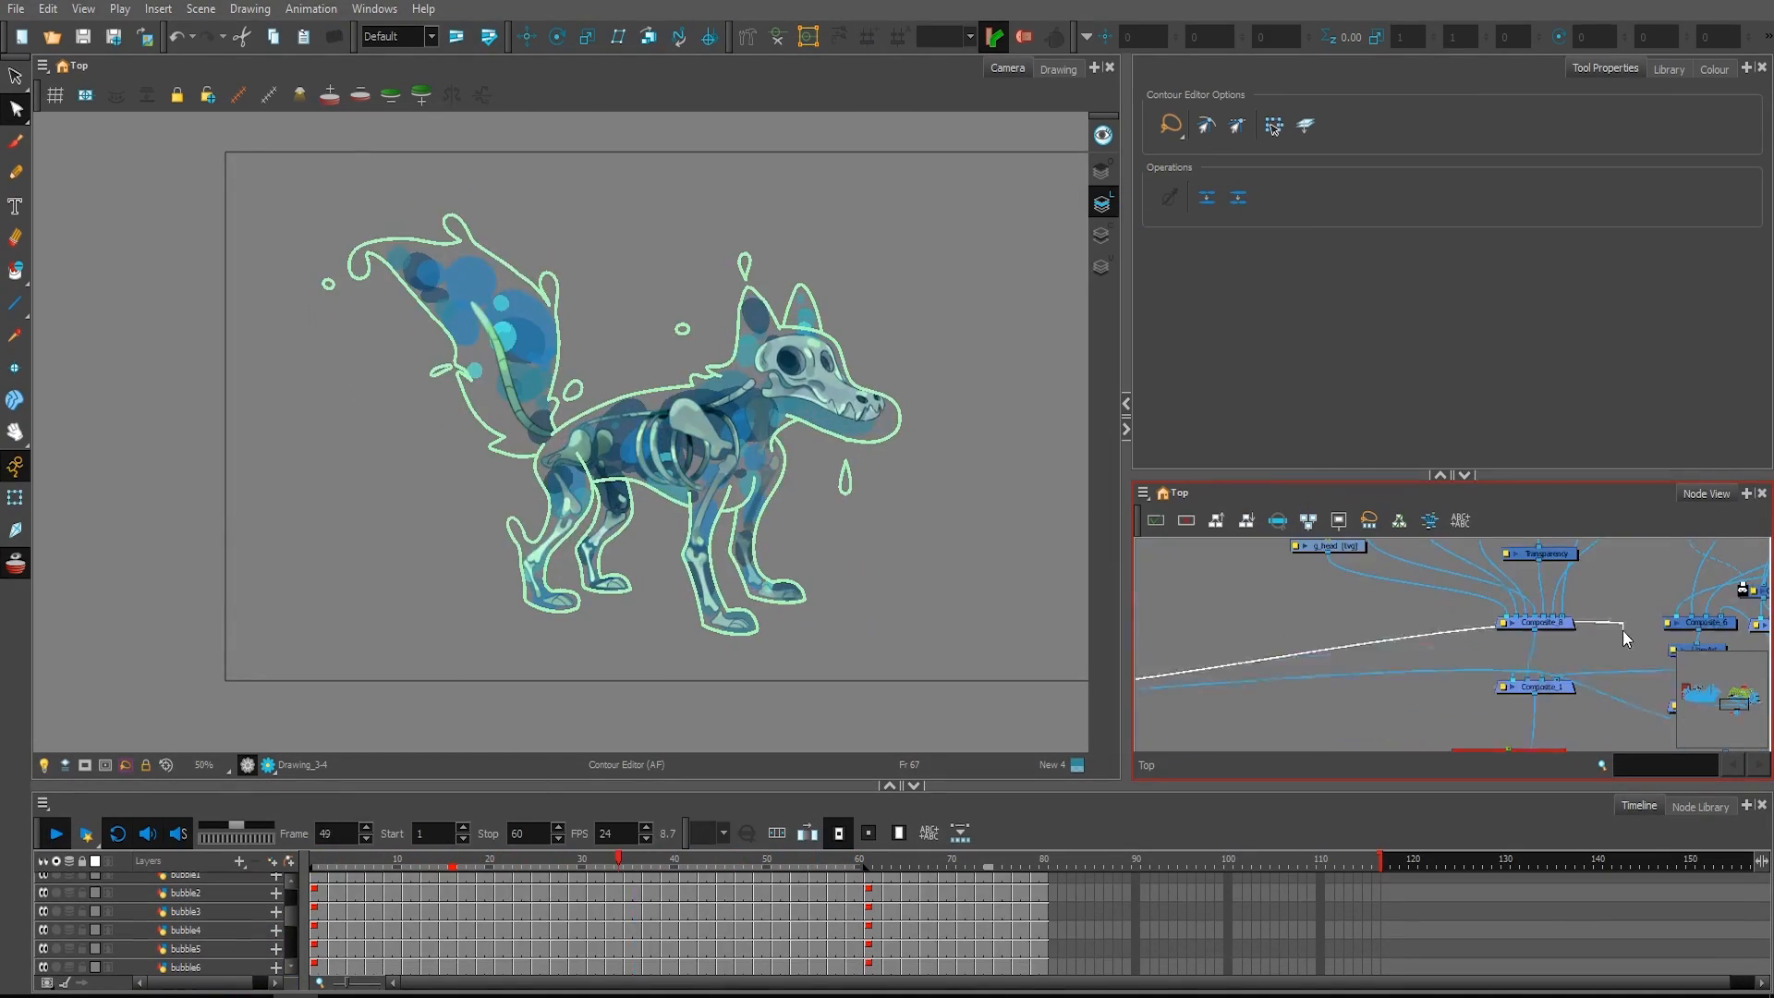
scroll(1353, 626, up, 4)
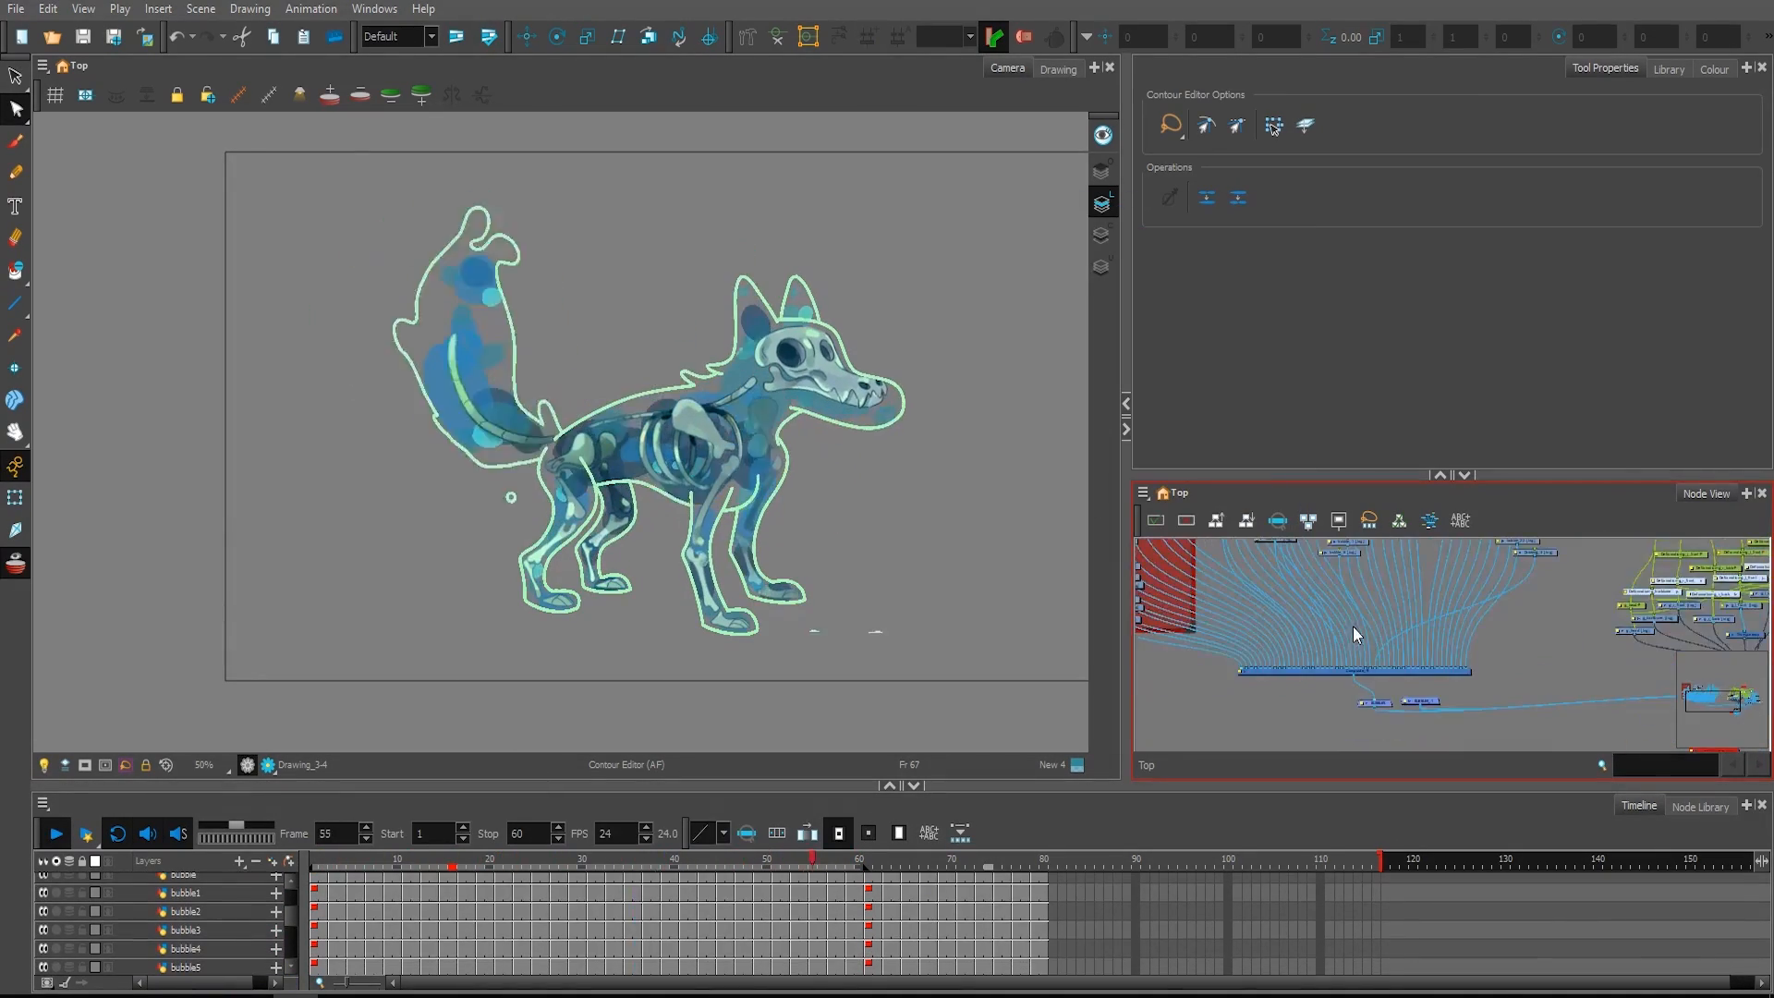
key(ctrl+z)
key(ctrl+z)
key(ctrl+z)
Step: Rewire the connections of the bubble nodes into their composites in the node network
scroll(1434, 645, down, 2)
mouse_move(1321, 685)
mouse_down()
mouse_move(1502, 670)
mouse_move(1303, 708)
mouse_up()
scroll(1302, 707, up, 2)
drag(1383, 602, 1455, 689)
drag(1257, 628, 1455, 689)
drag(1233, 628, 1317, 690)
drag(1203, 630, 1316, 690)
drag(1552, 650, 1592, 637)
drag(1310, 620, 1484, 675)
drag(1297, 619, 1598, 632)
scroll(1386, 638, down, 2)
drag(1272, 667, 1328, 701)
scroll(1421, 639, down, 1)
drag(1280, 661, 1319, 700)
drag(1269, 663, 1315, 699)
drag(1259, 662, 1312, 699)
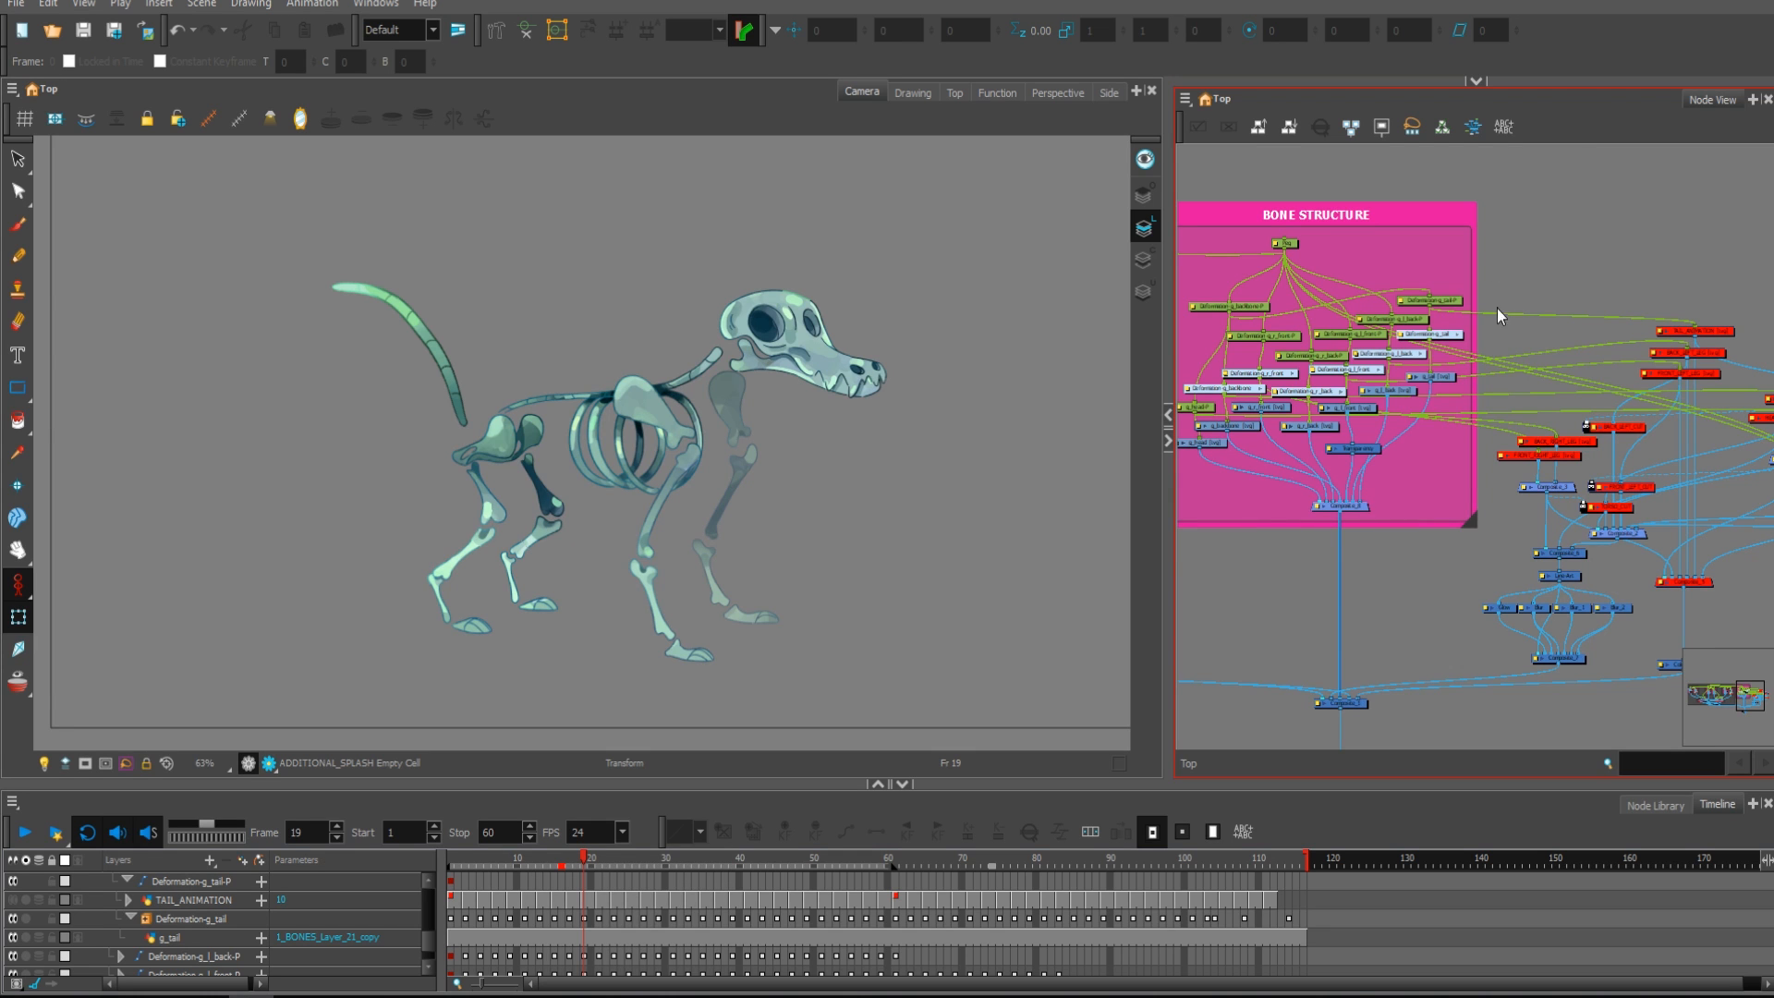
Step: Examine which body part each bone node holds: head, backbone, both front legs, both back legs and tail
scroll(1421, 470, up, 4)
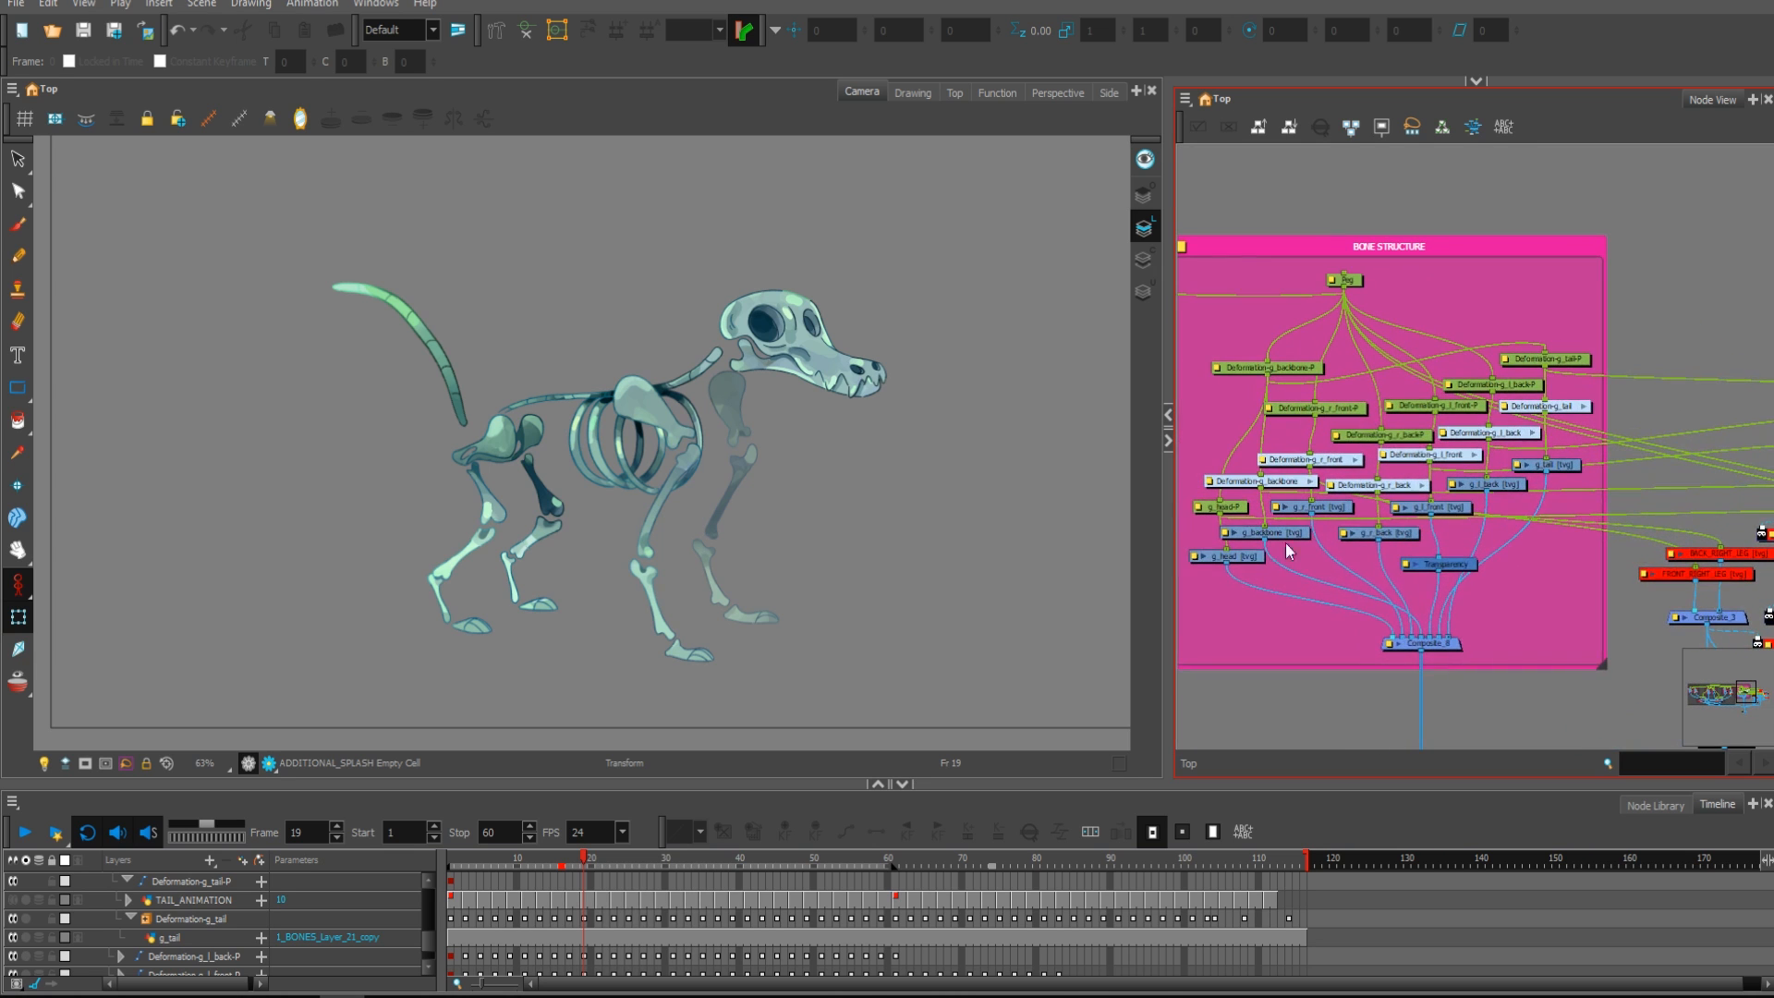
click(1281, 542)
click(1282, 538)
click(1326, 508)
click(1240, 556)
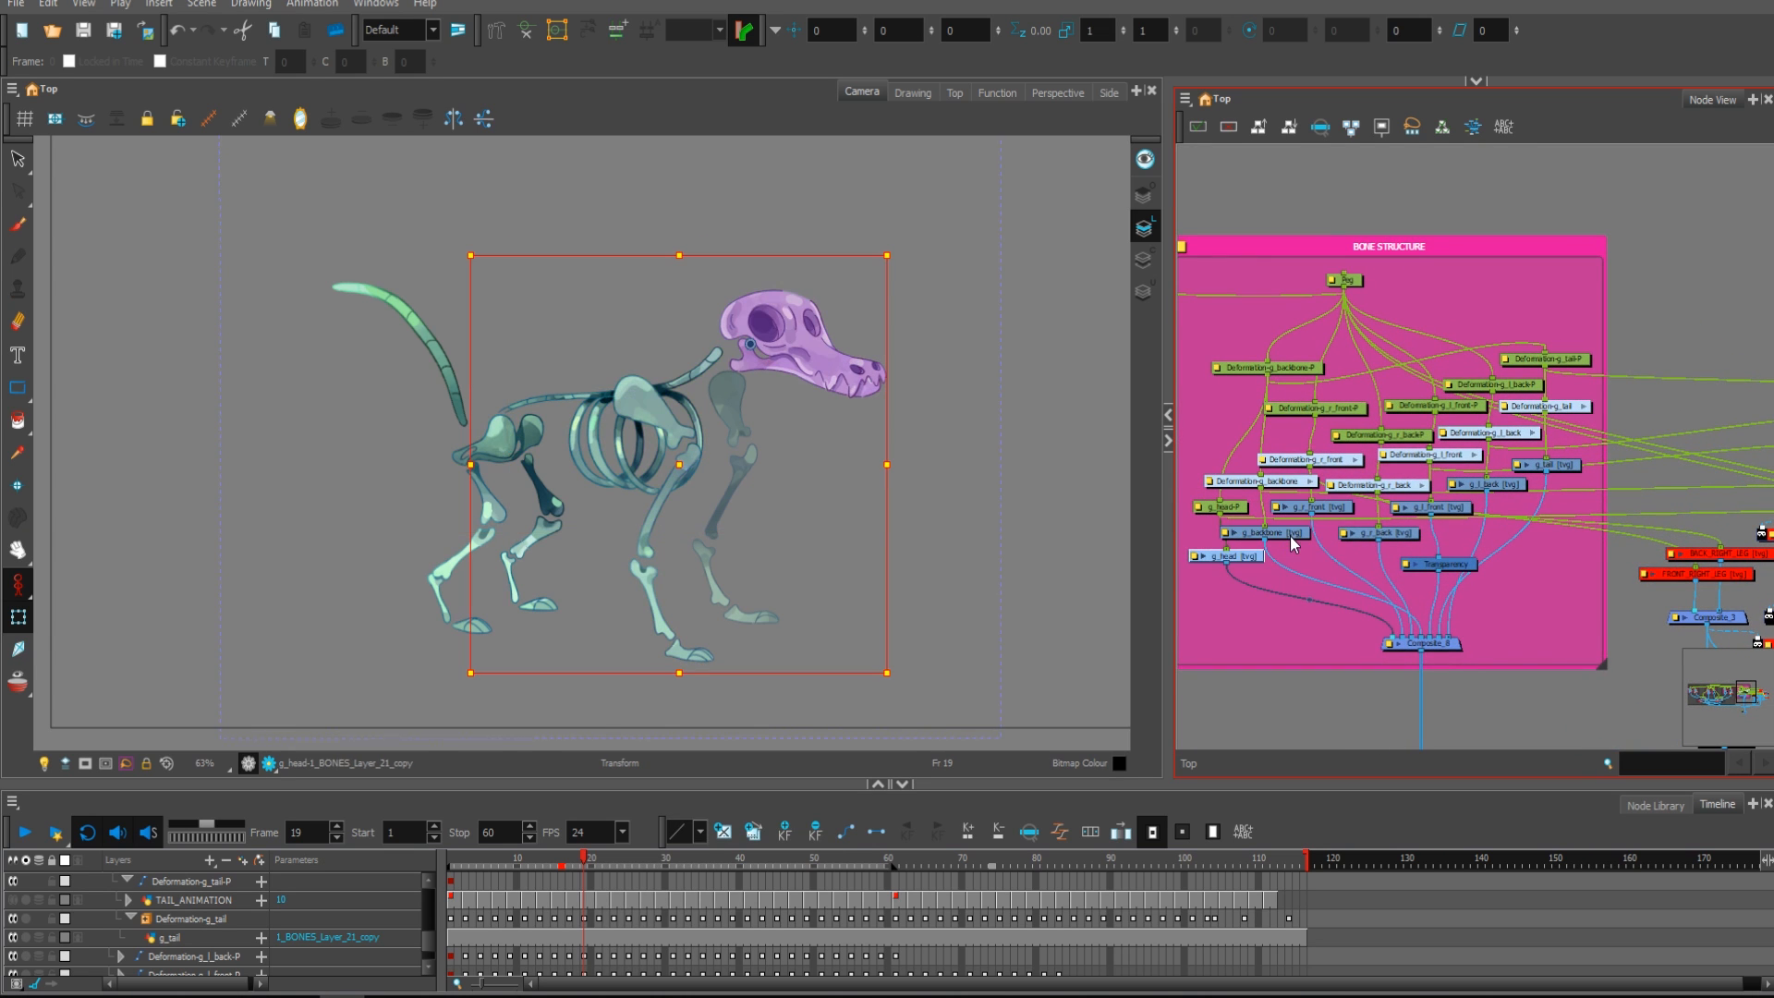
click(1298, 537)
click(1339, 507)
click(1408, 534)
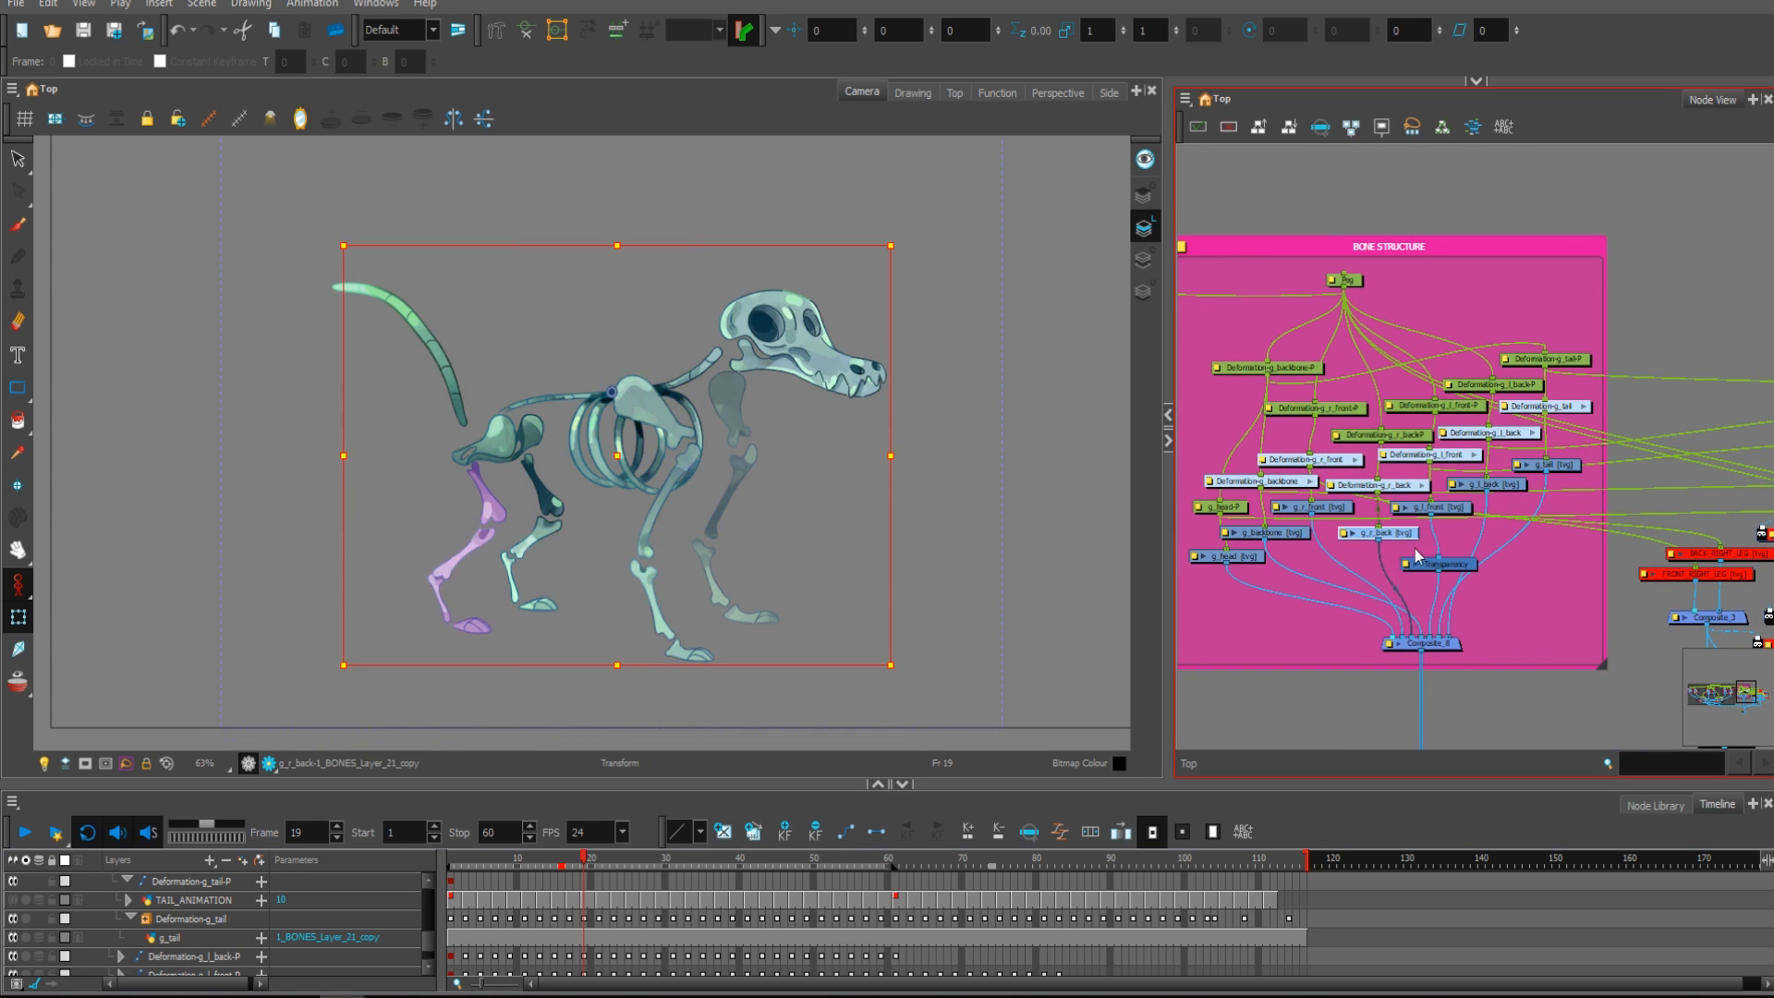
click(1458, 507)
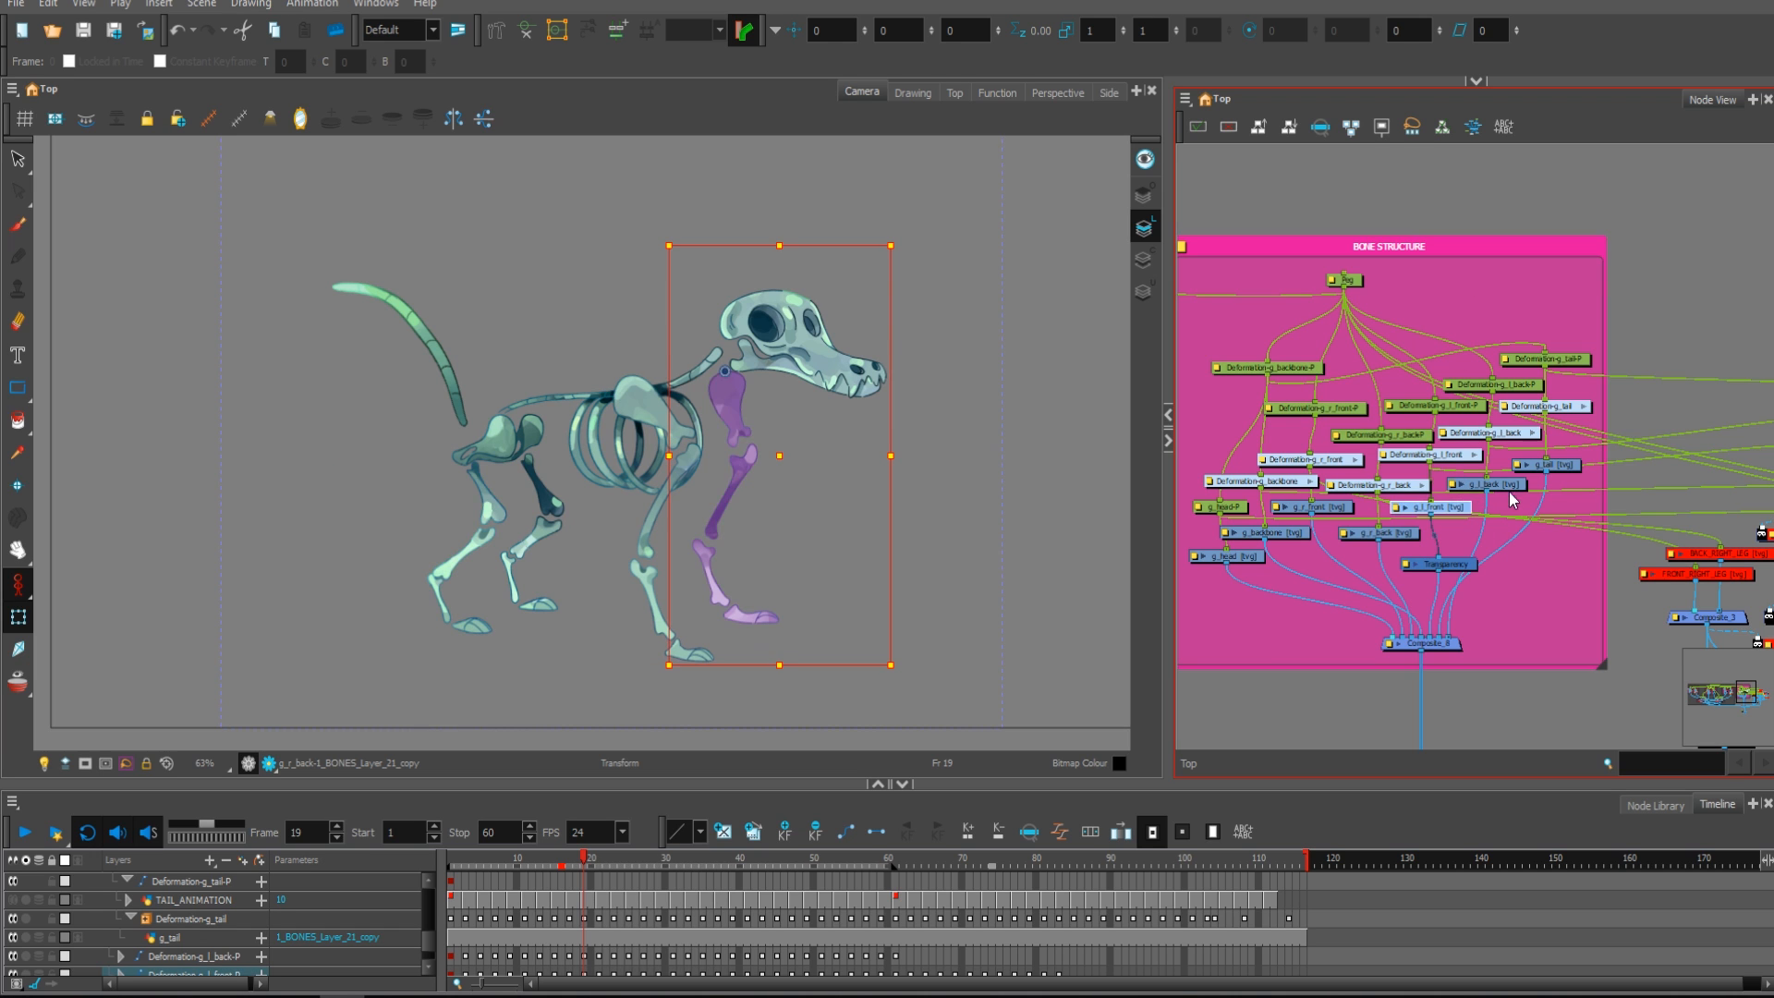
click(1513, 486)
click(1569, 469)
Step: Select all nodes of the BONE STRUCTURE group and show their deformation controls in the camera view
mouse_move(1199, 604)
mouse_down()
mouse_move(1579, 469)
mouse_move(1538, 458)
mouse_up()
click(525, 30)
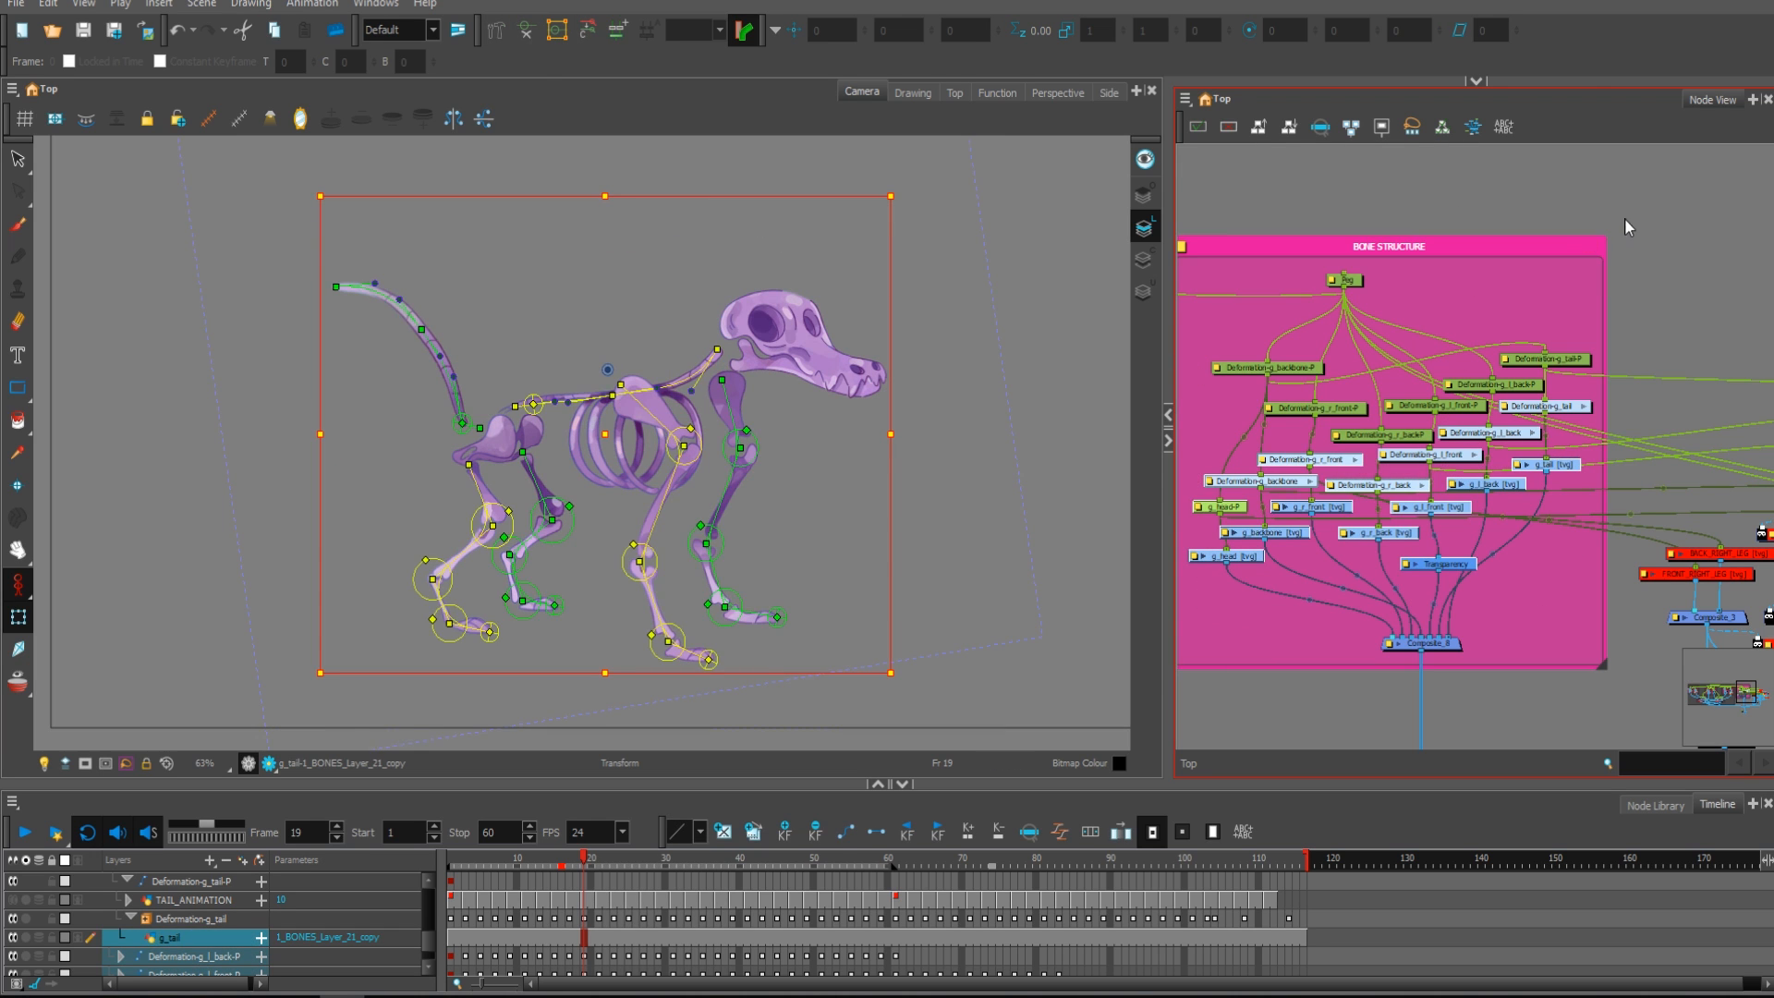
click(1316, 309)
scroll(842, 485, up, 3)
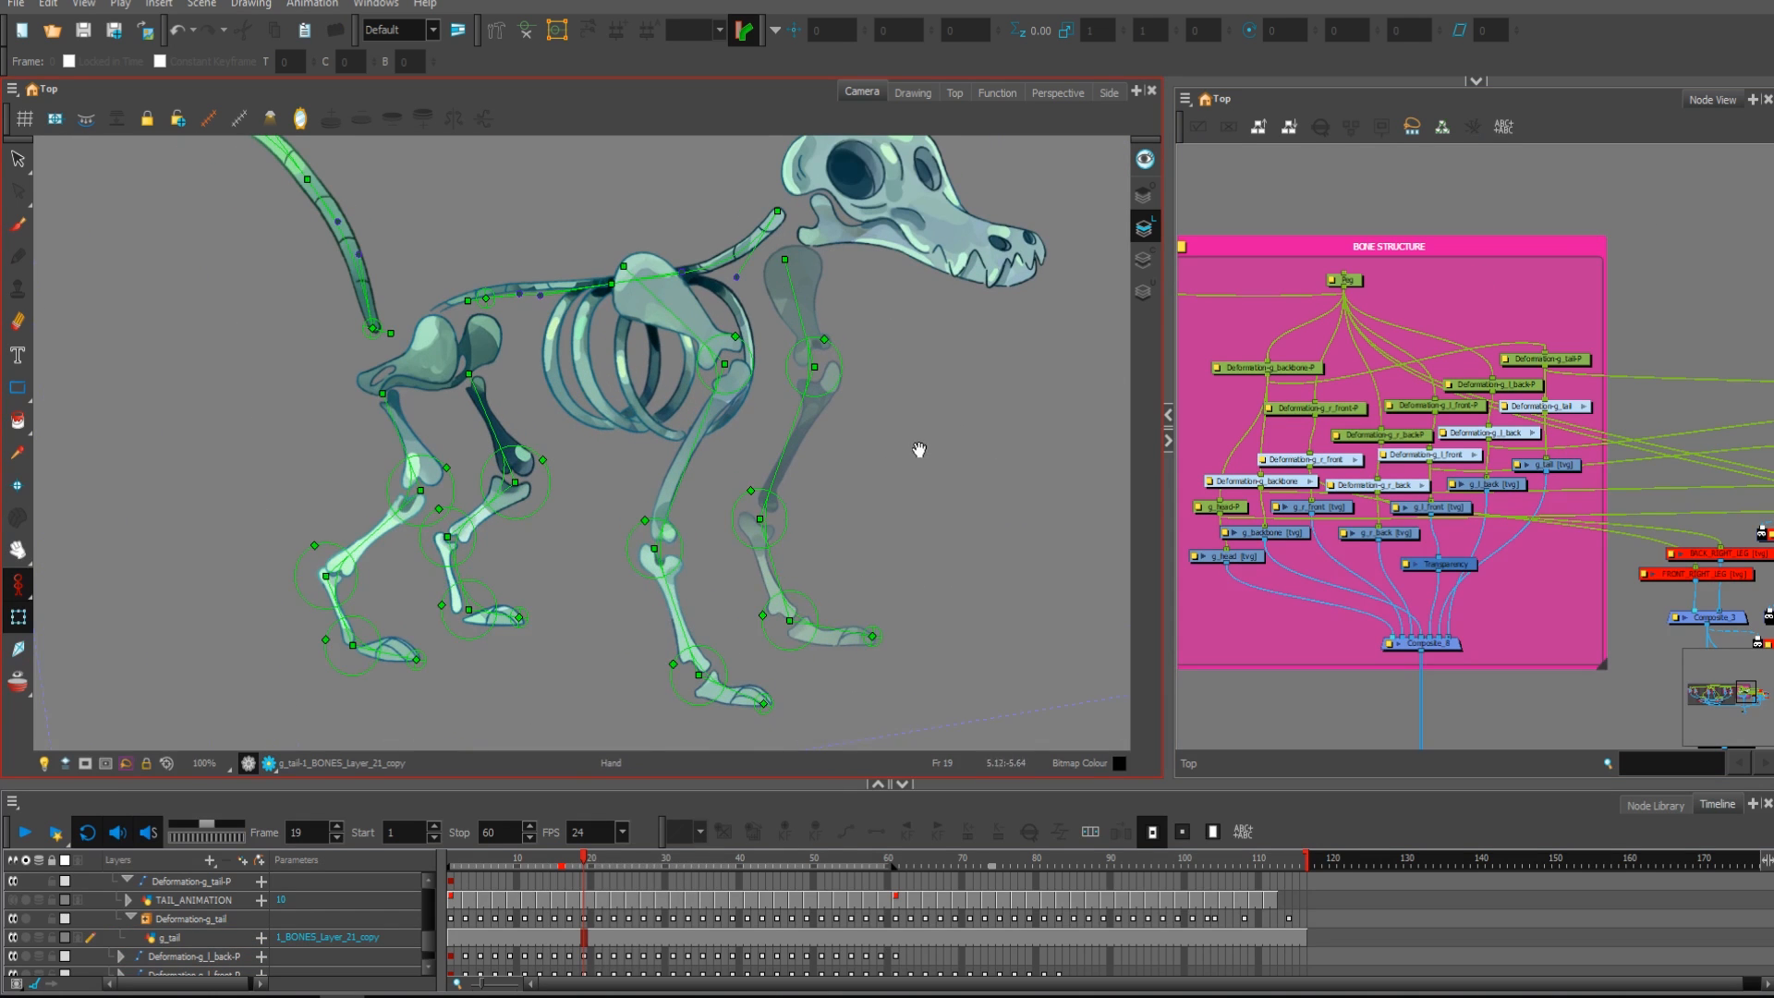
Step: Test moving the front left leg's paw deformation point and switch on Animate Current Frame mode
drag(922, 471, 921, 473)
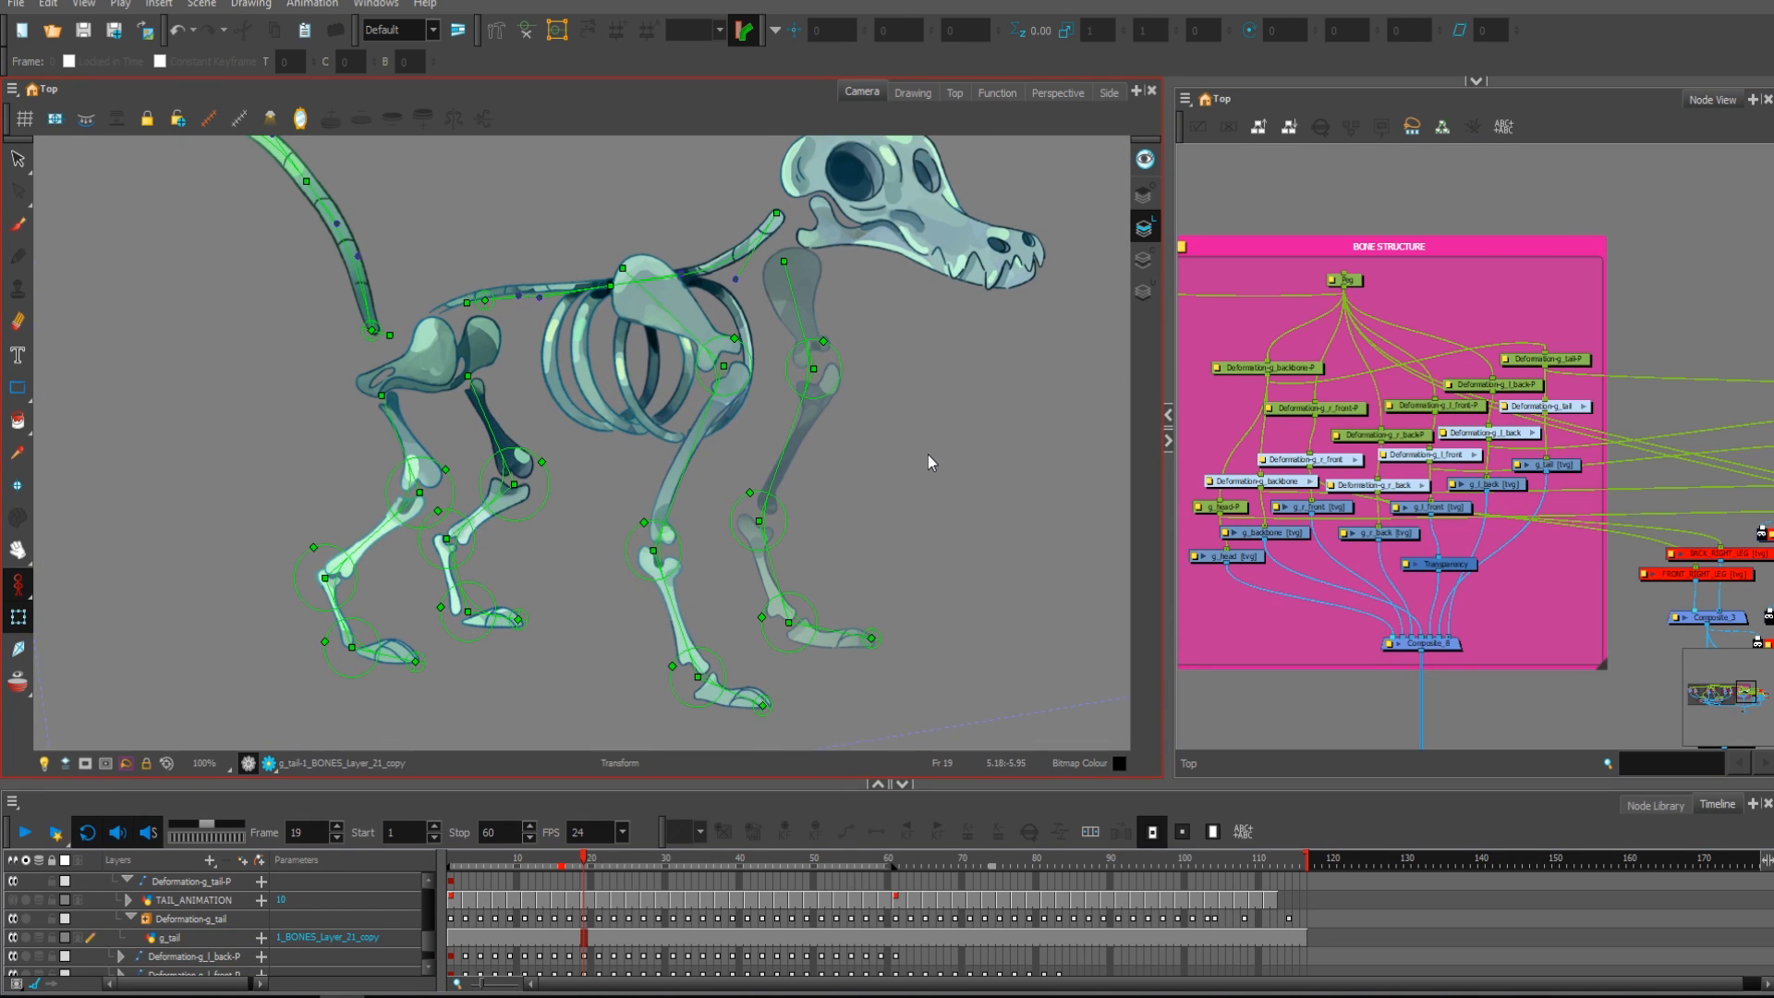
drag(868, 639, 928, 603)
key(ctrl+z)
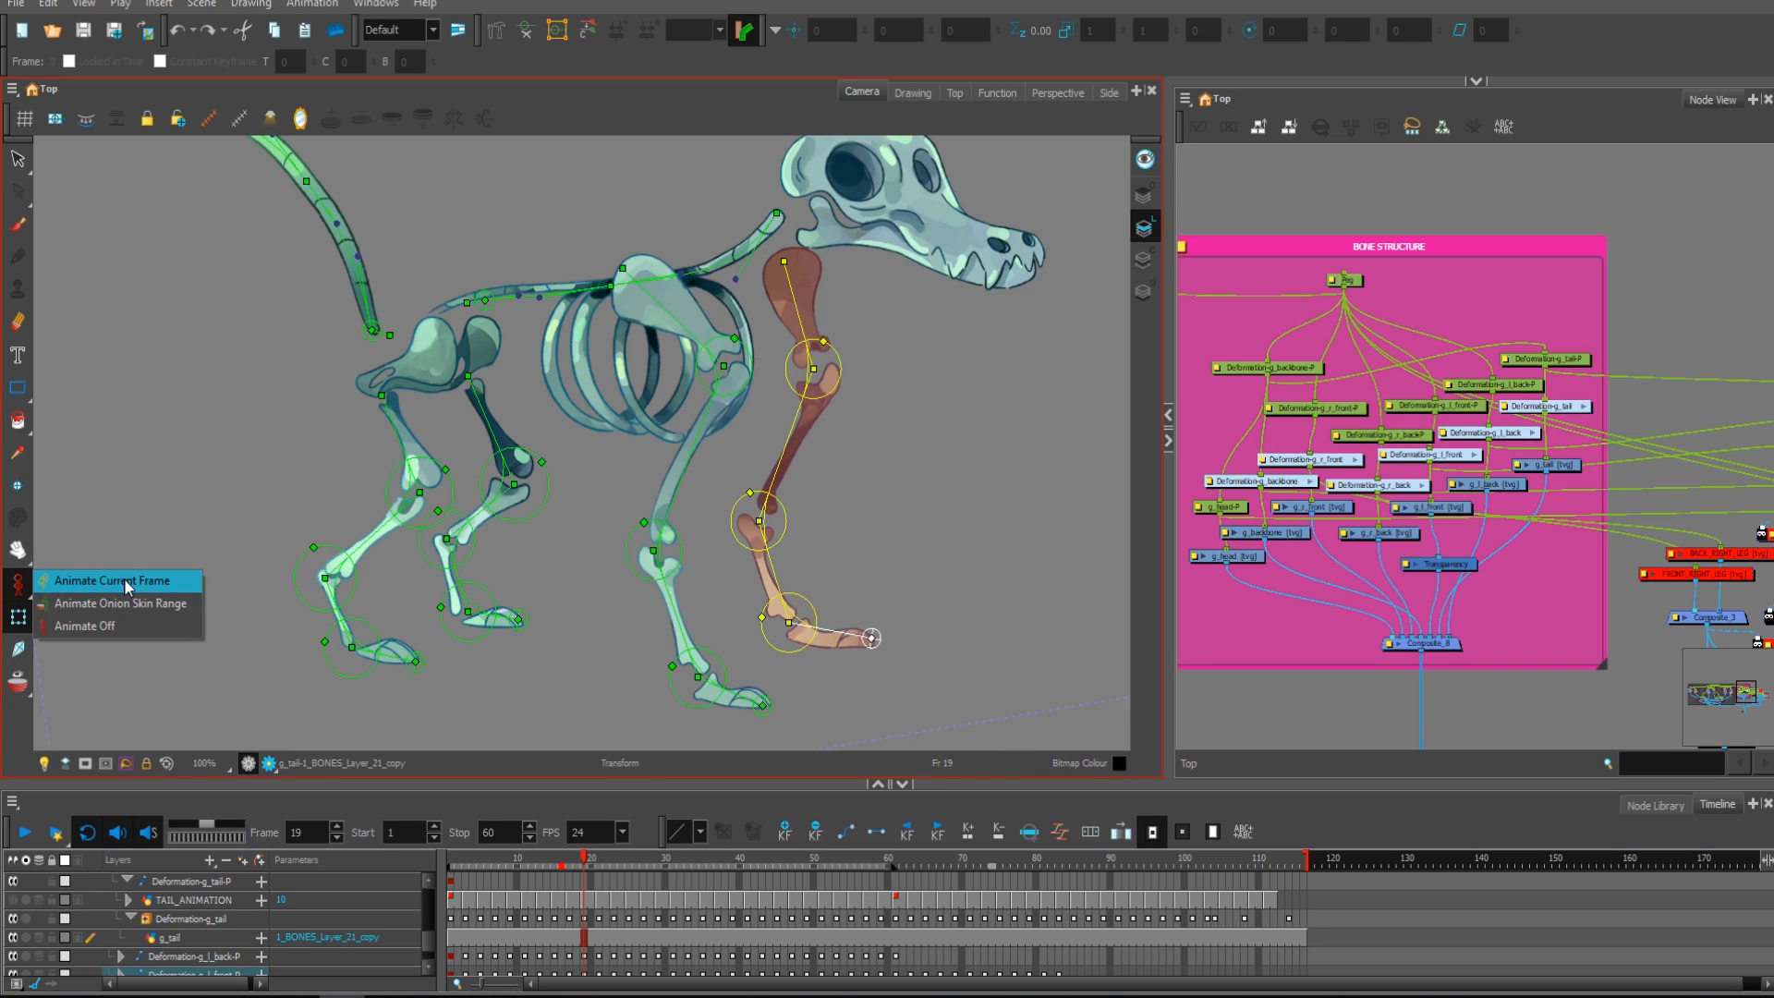
click(126, 582)
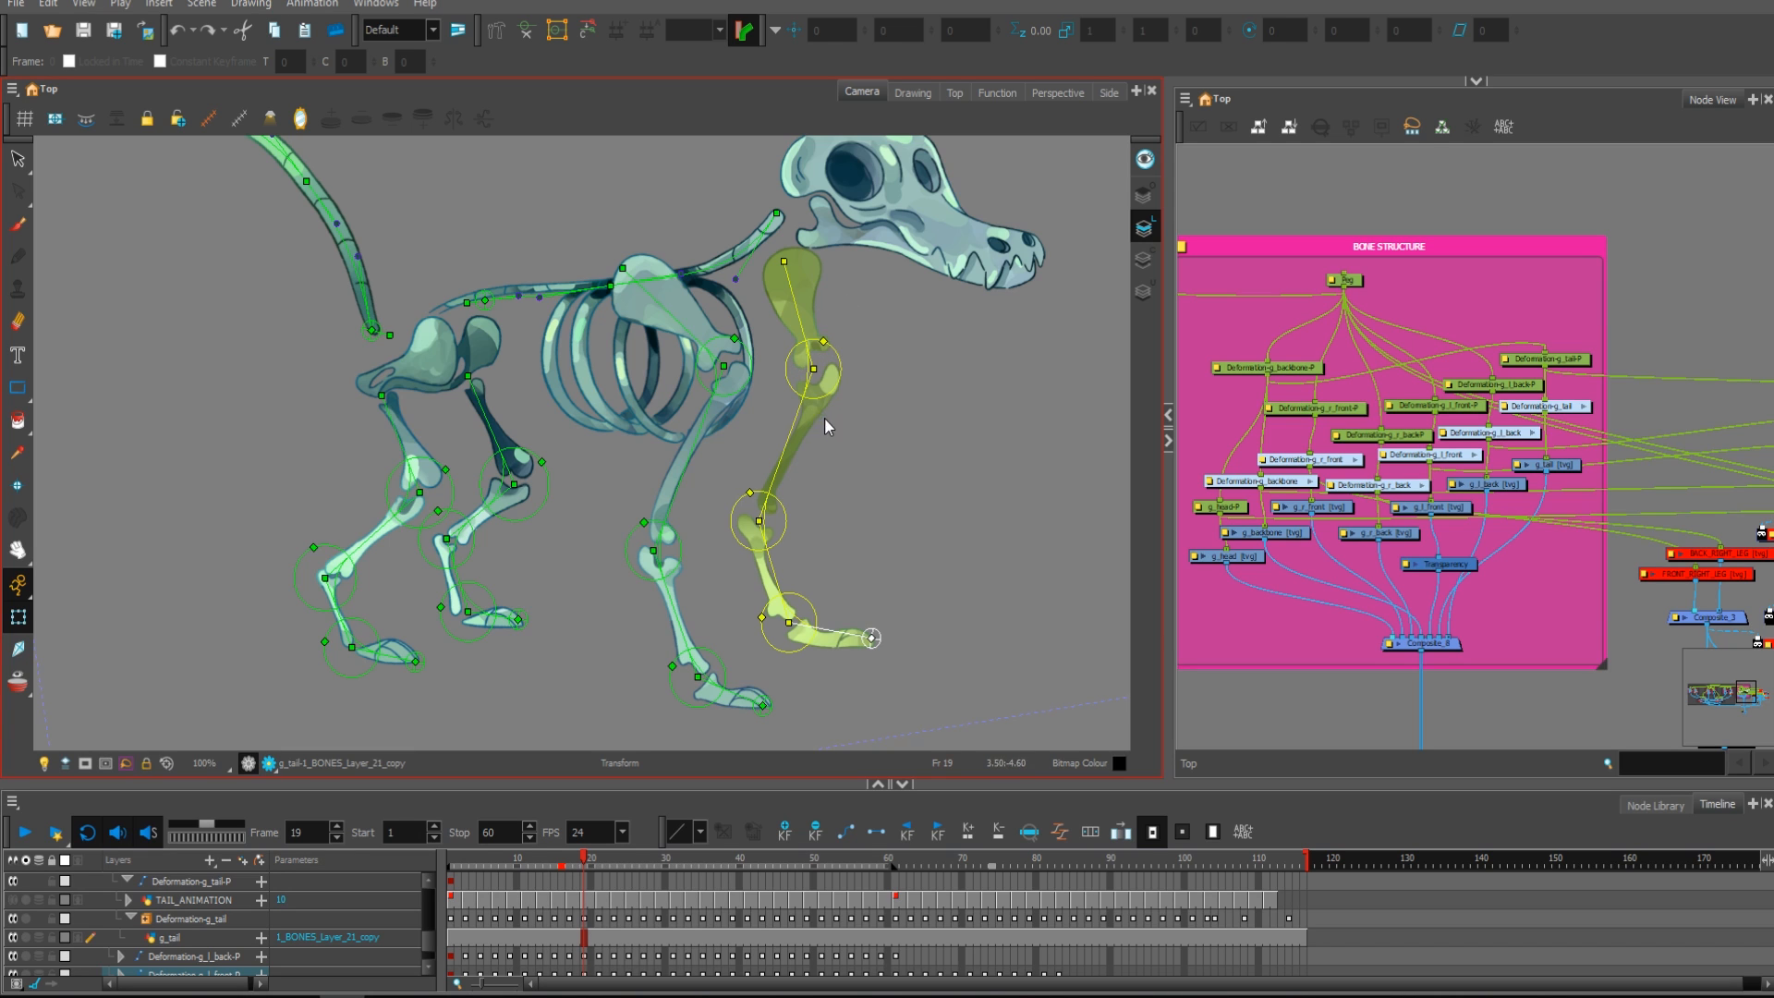
Step: Try to bend the front left leg with its upper deformation points
drag(813, 369, 820, 362)
key(ctrl+z)
key(ctrl+z)
key(ctrl+z)
key(ctrl+z)
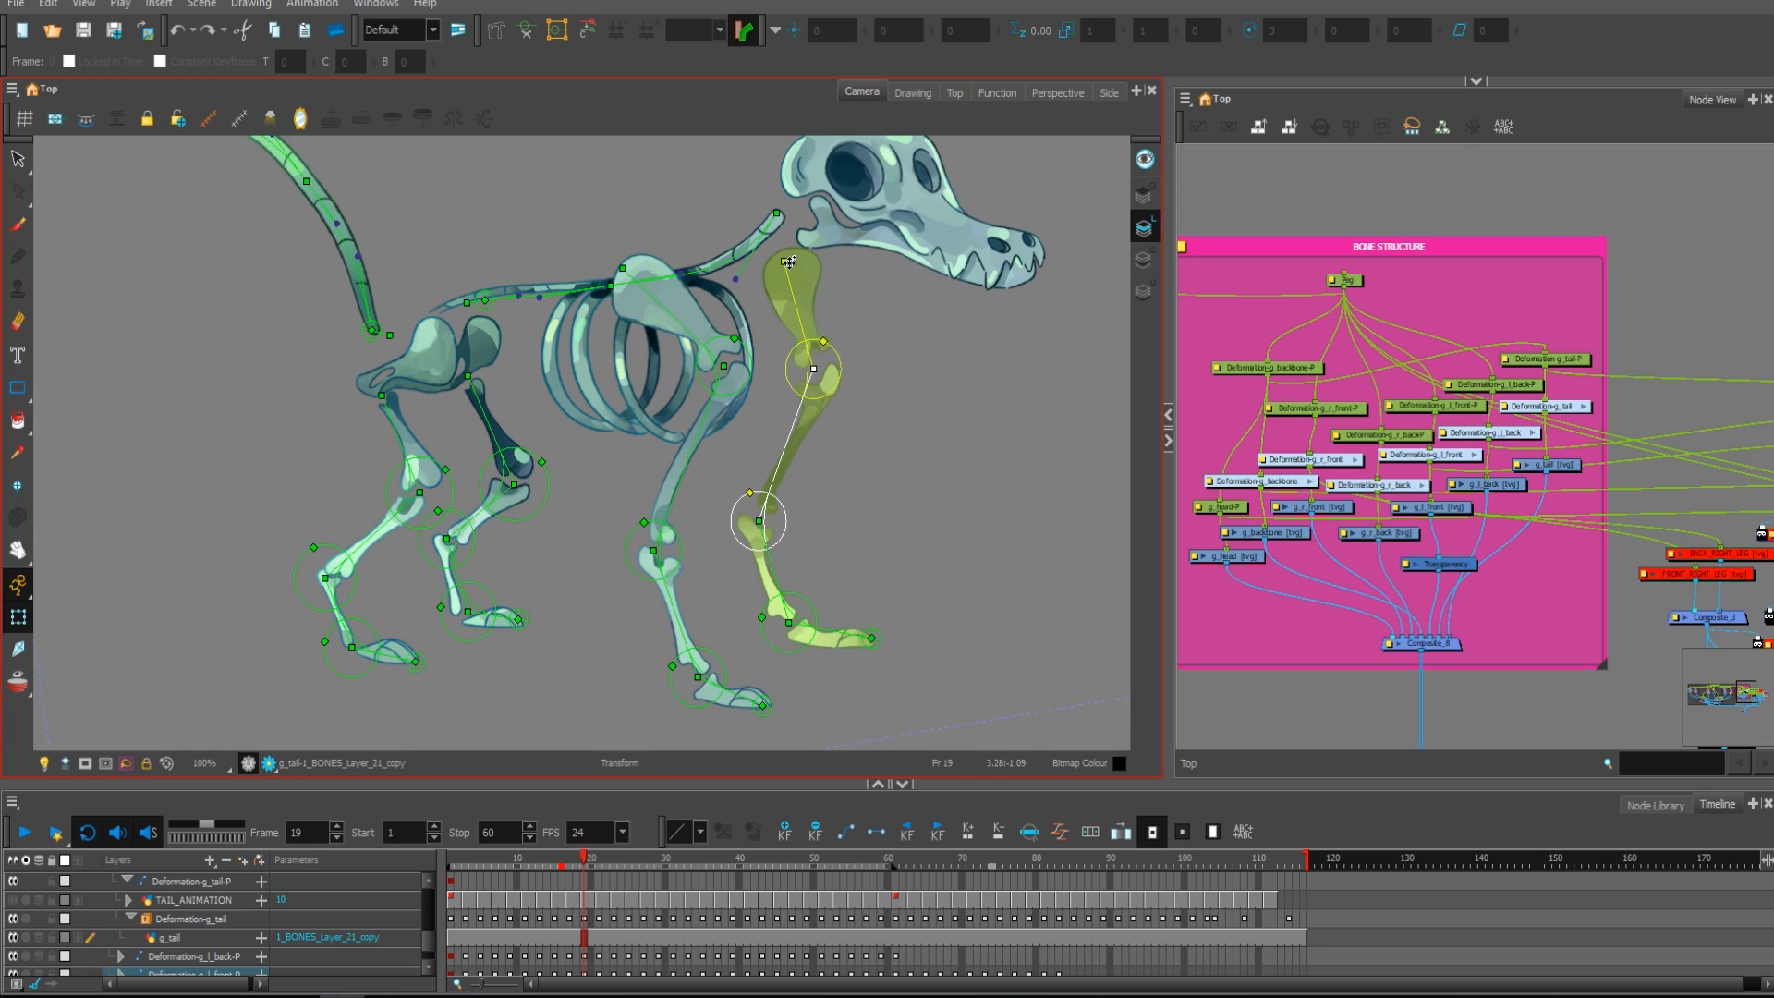
Step: Try to bend the front right leg and the backbone with their deformation points
click(716, 379)
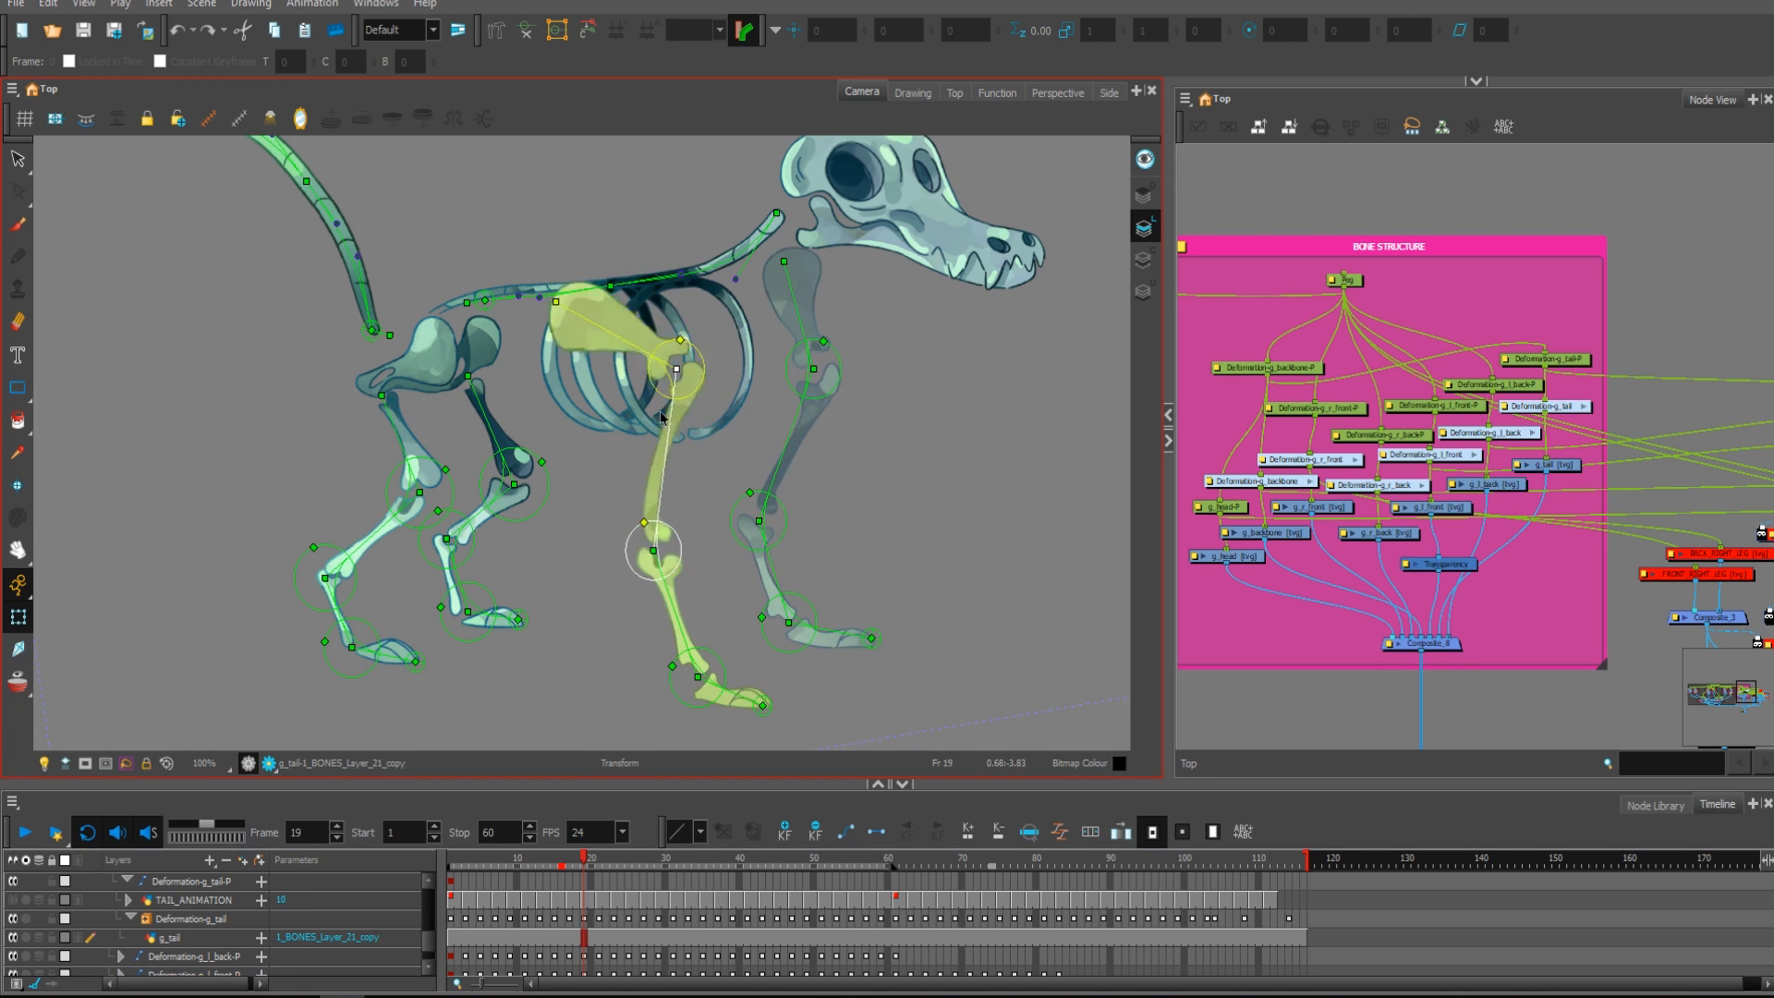
click(611, 284)
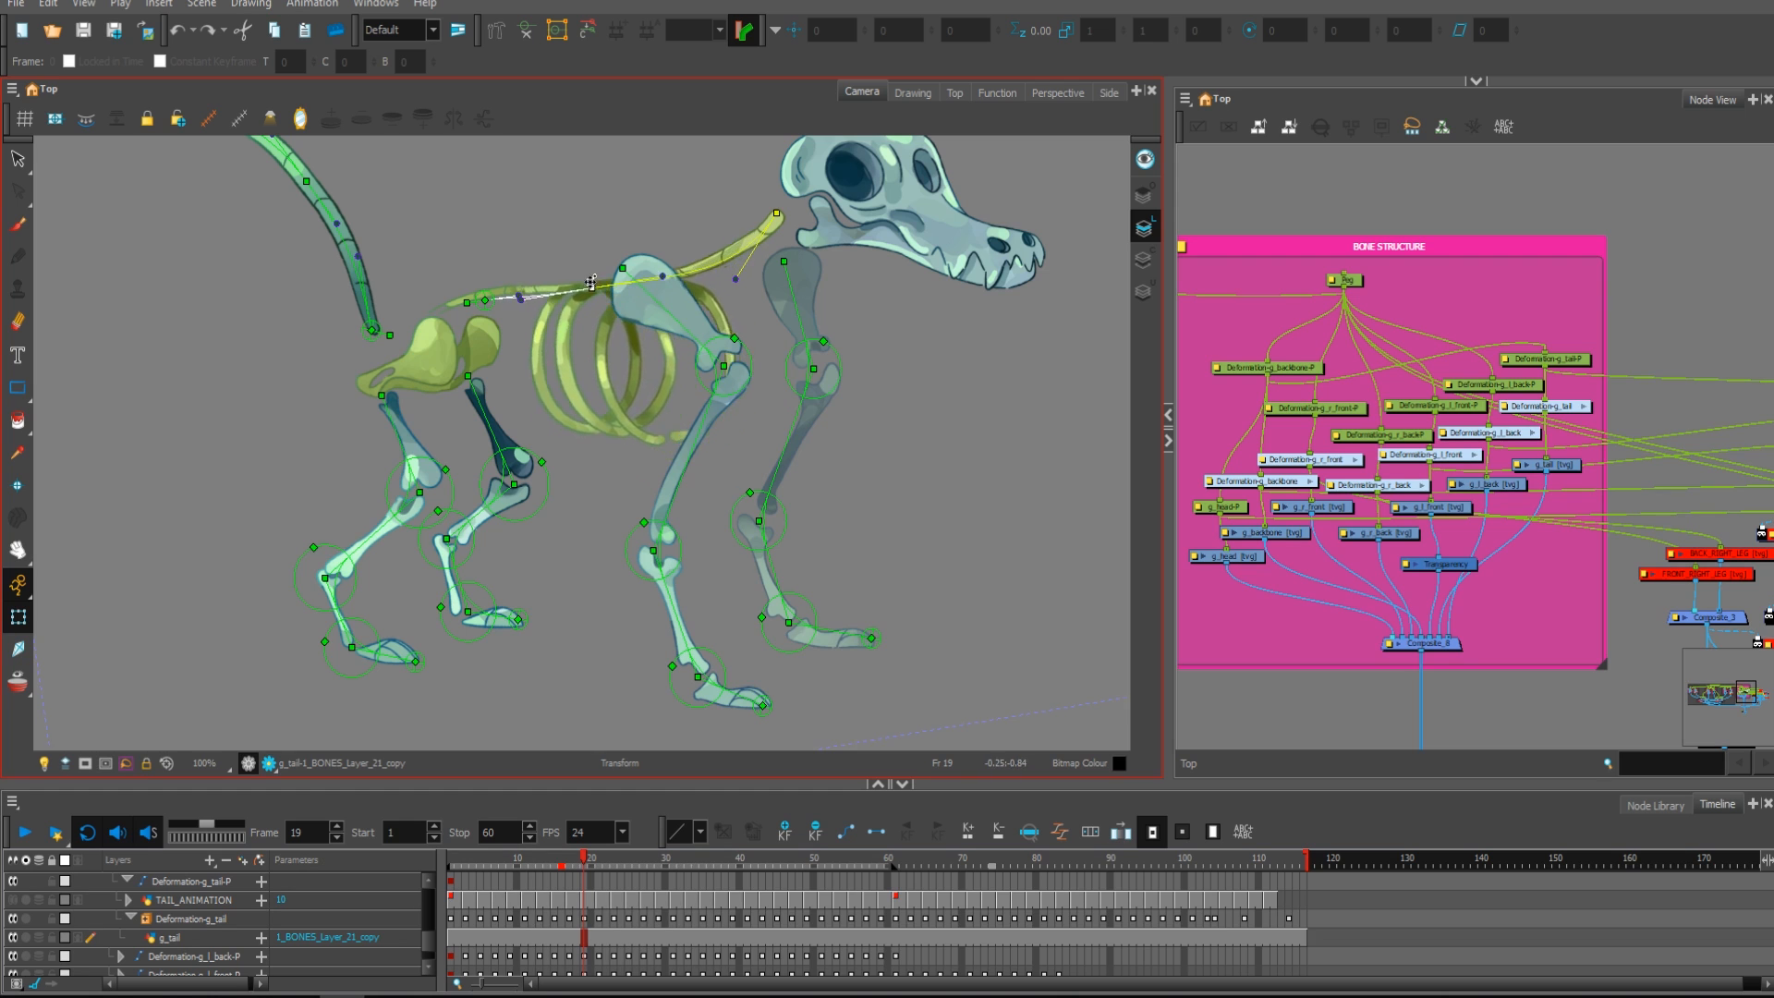
drag(615, 323, 610, 286)
key(ctrl+z)
Step: Try to bend the tail with its middle deformation point
drag(907, 410, 970, 554)
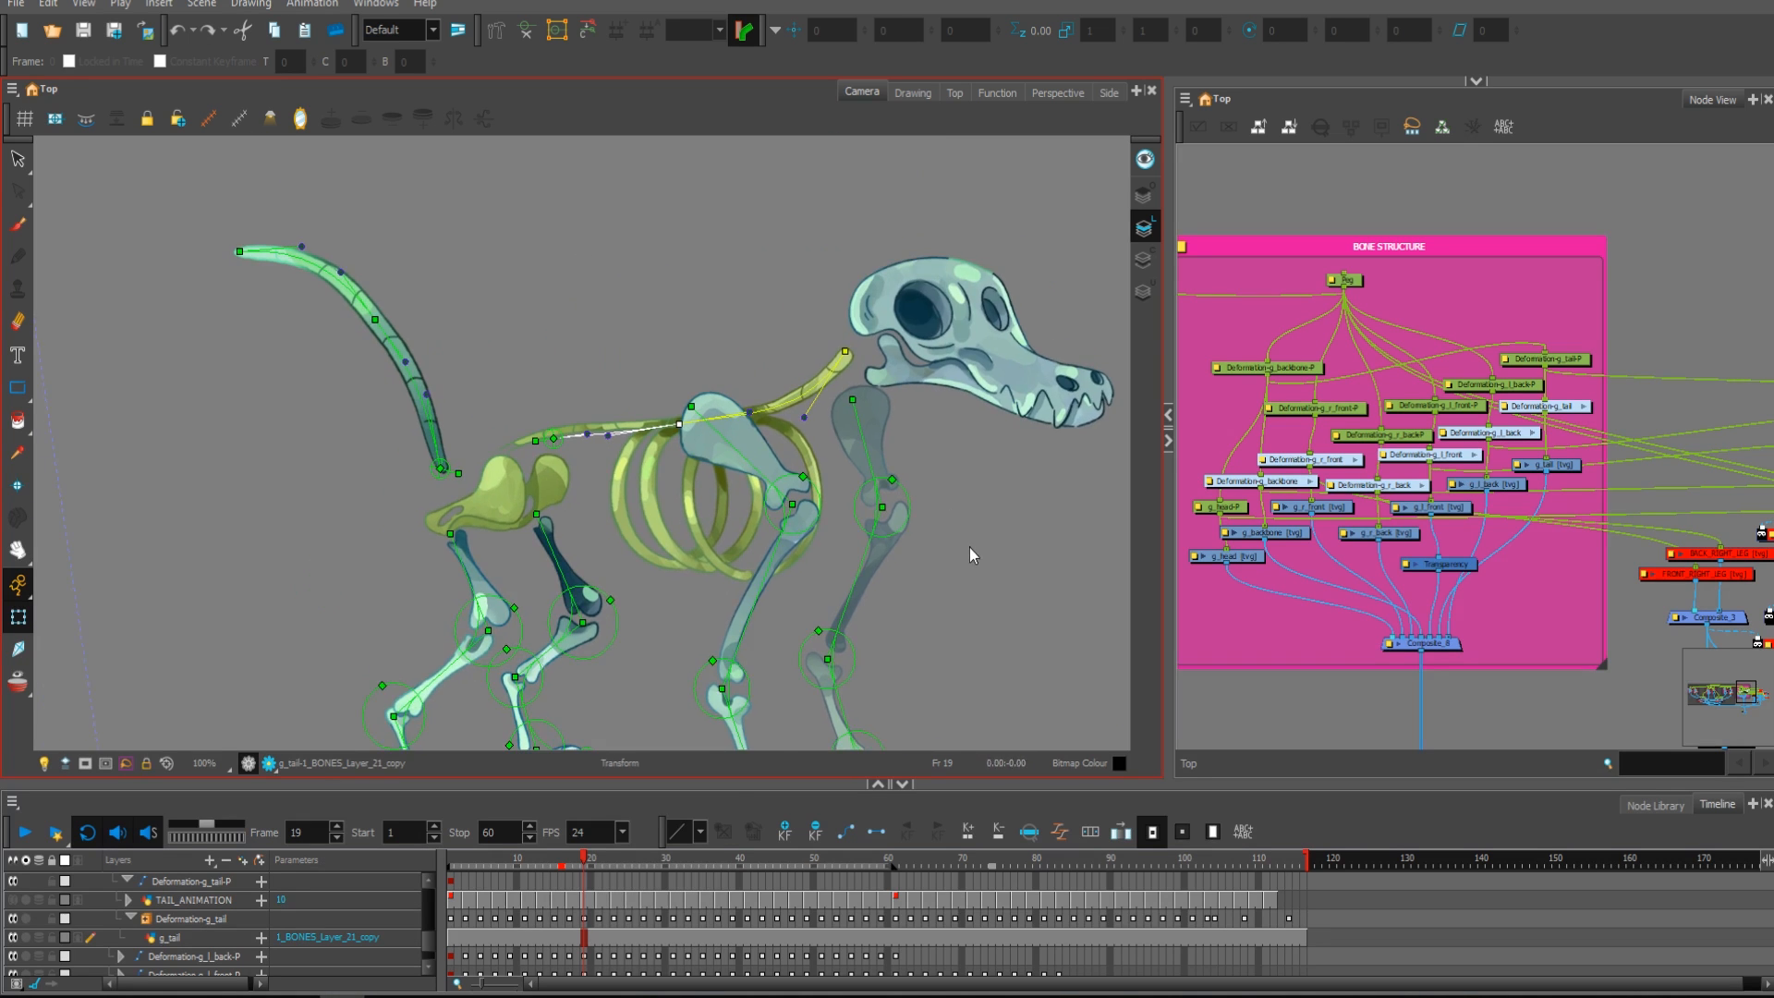
scroll(698, 519, up, 1)
drag(698, 519, 856, 621)
scroll(599, 423, down, 1)
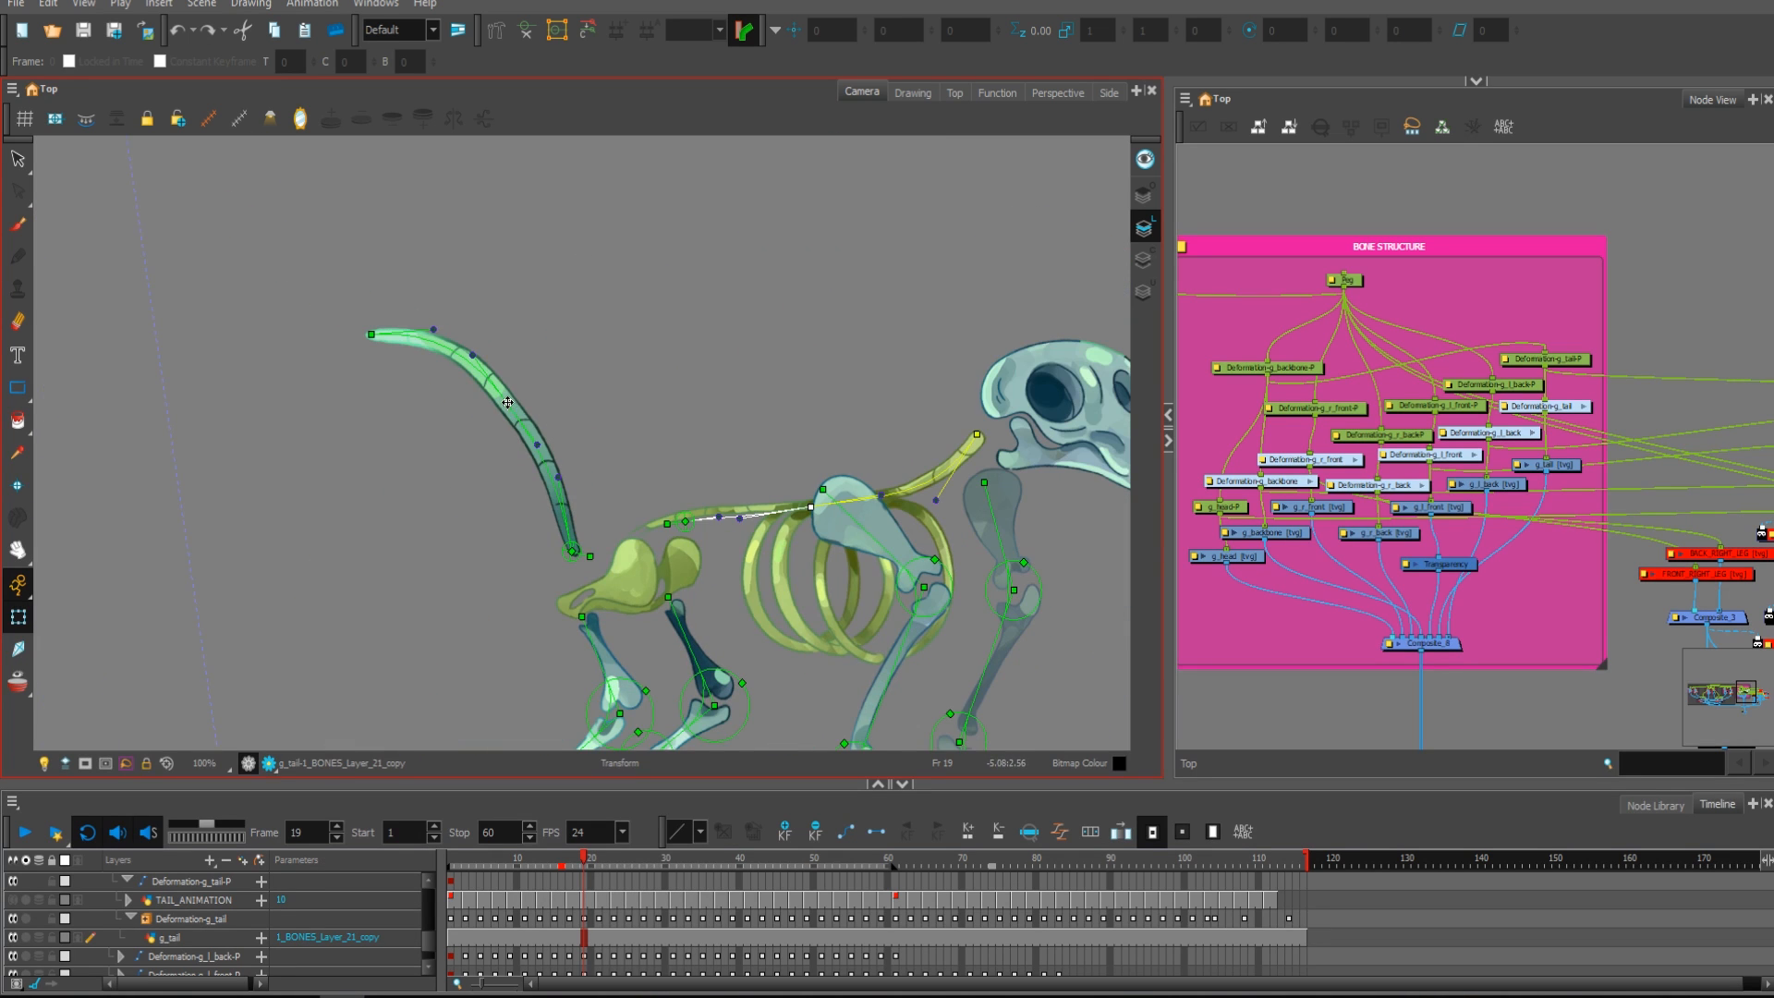
drag(507, 402, 467, 467)
key(ctrl+z)
Step: Hide the skeleton's deformation controls in the camera view
drag(929, 532, 864, 507)
scroll(863, 506, down, 1)
scroll(864, 506, up, 1)
drag(970, 595, 923, 508)
key(1)
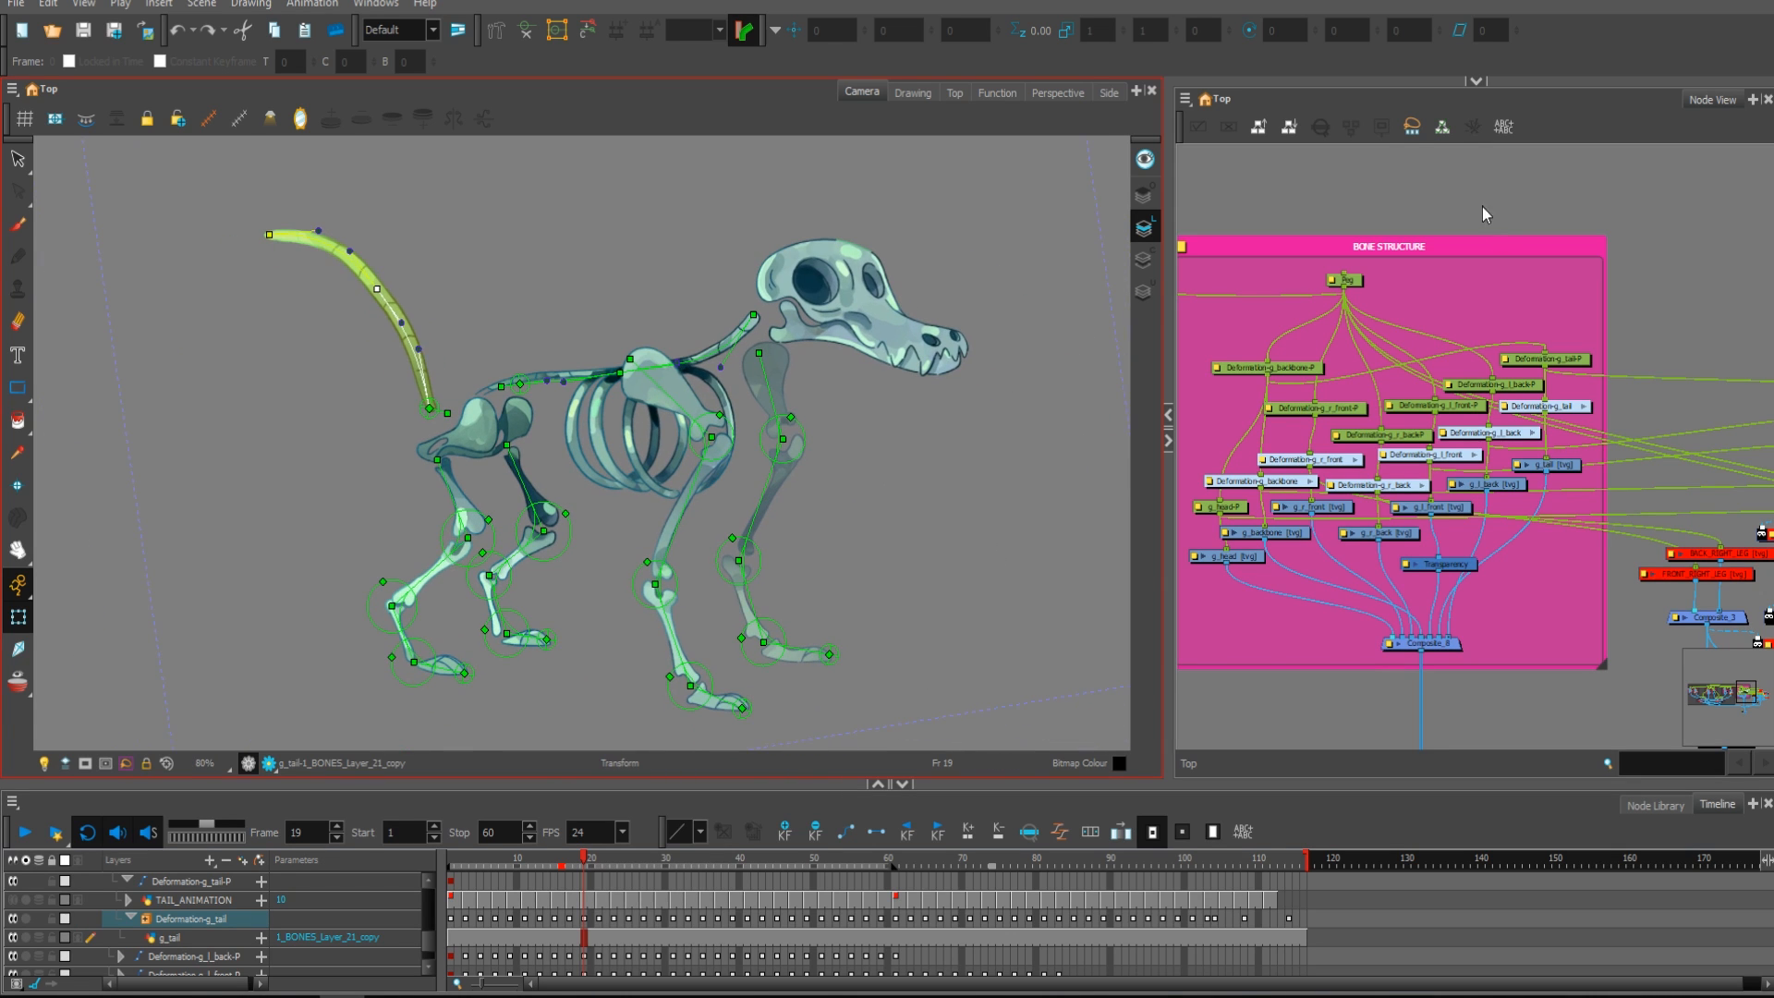
click(647, 263)
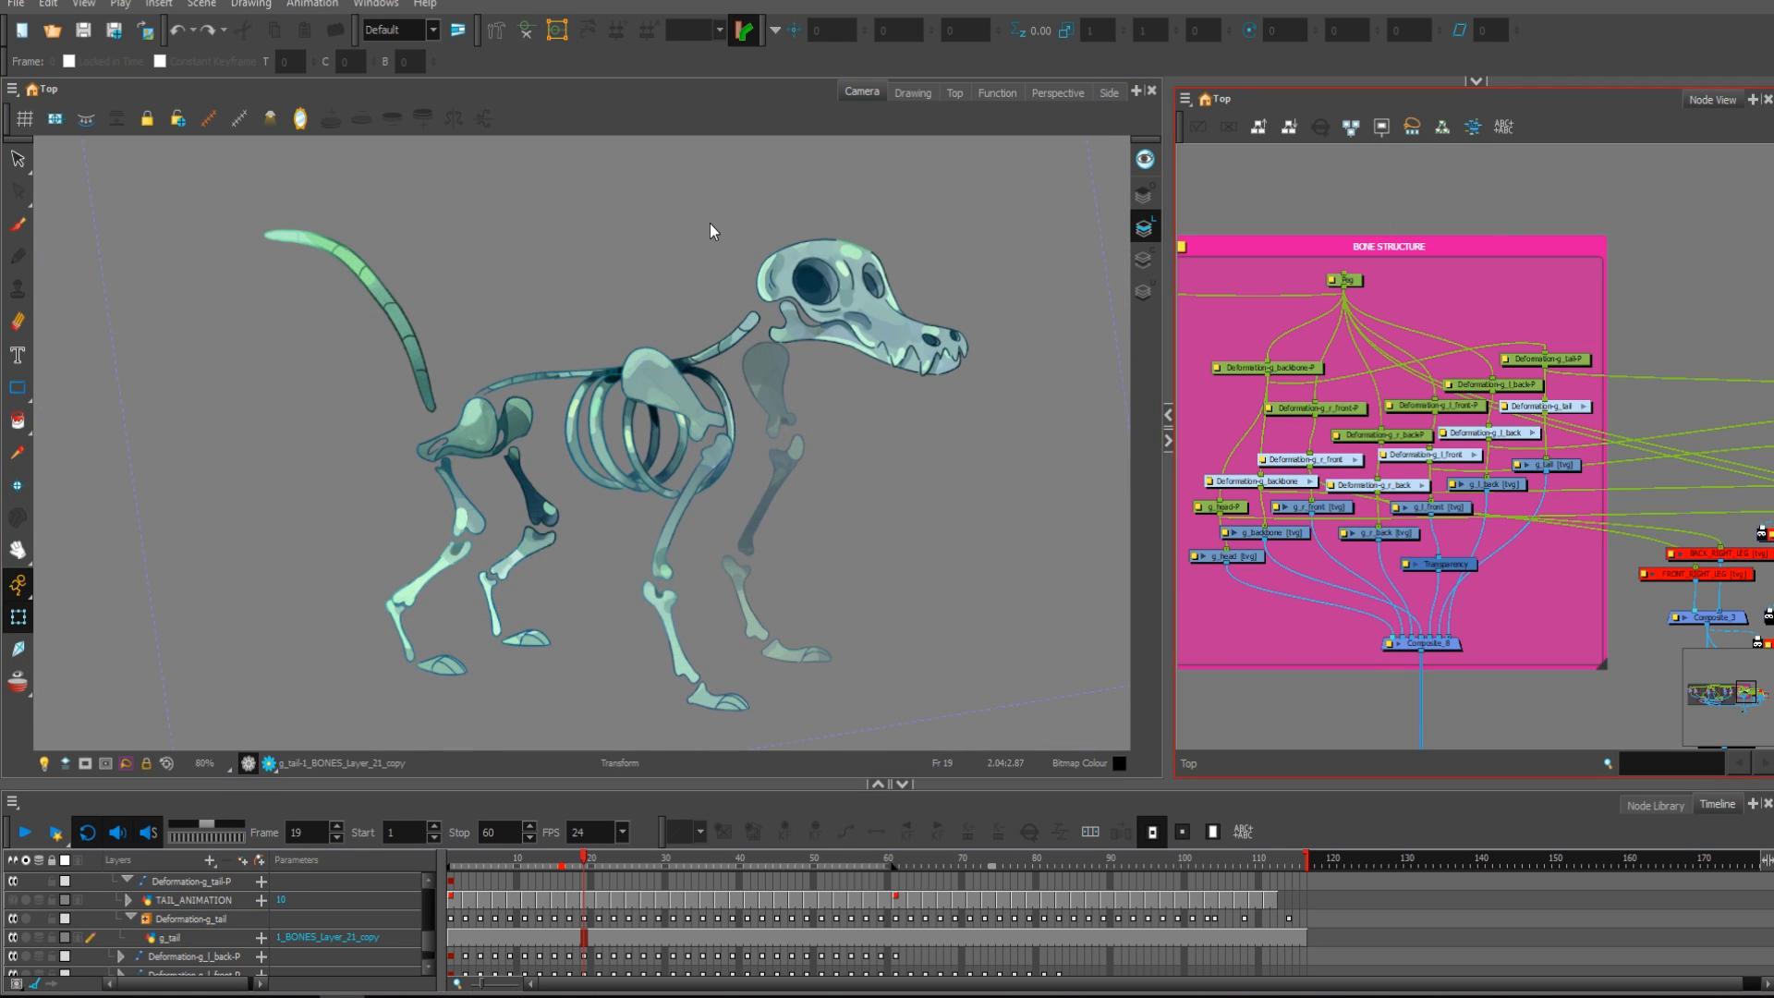
Step: Enable the FRONT_RIGHT_LEG and BACK_RIGHT_LEG outline nodes beside the bone structure group
drag(1564, 298, 1487, 302)
drag(1623, 349, 1341, 340)
click(1349, 529)
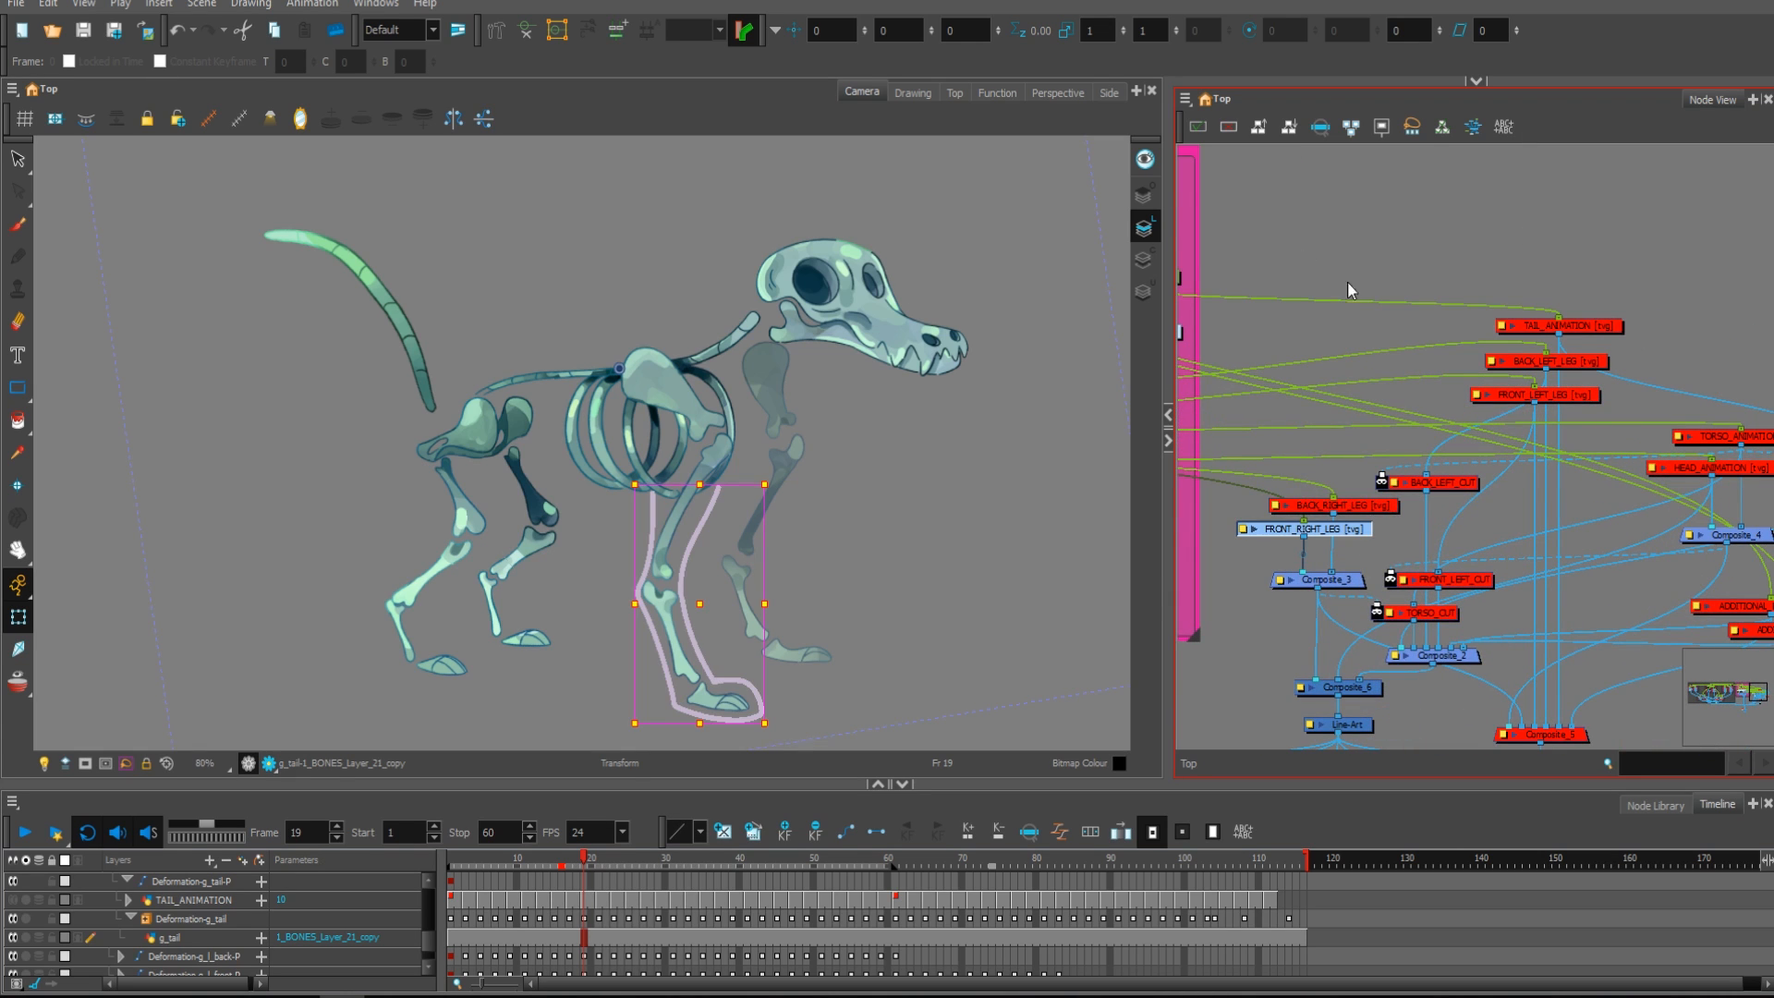
click(1389, 507)
key(a)
click(1464, 485)
key(a)
click(1590, 398)
click(1448, 488)
key(d)
Step: Enable the FRONT_LEFT_LEG, BACK_LEFT_LEG and TAIL_ANIMATION outline nodes
click(1594, 392)
key(a)
click(1598, 362)
key(a)
click(1609, 324)
key(a)
click(1618, 342)
Step: Enable the TORSO_ANIMATION and HEAD_ANIMATION outline nodes
drag(1632, 489, 1567, 479)
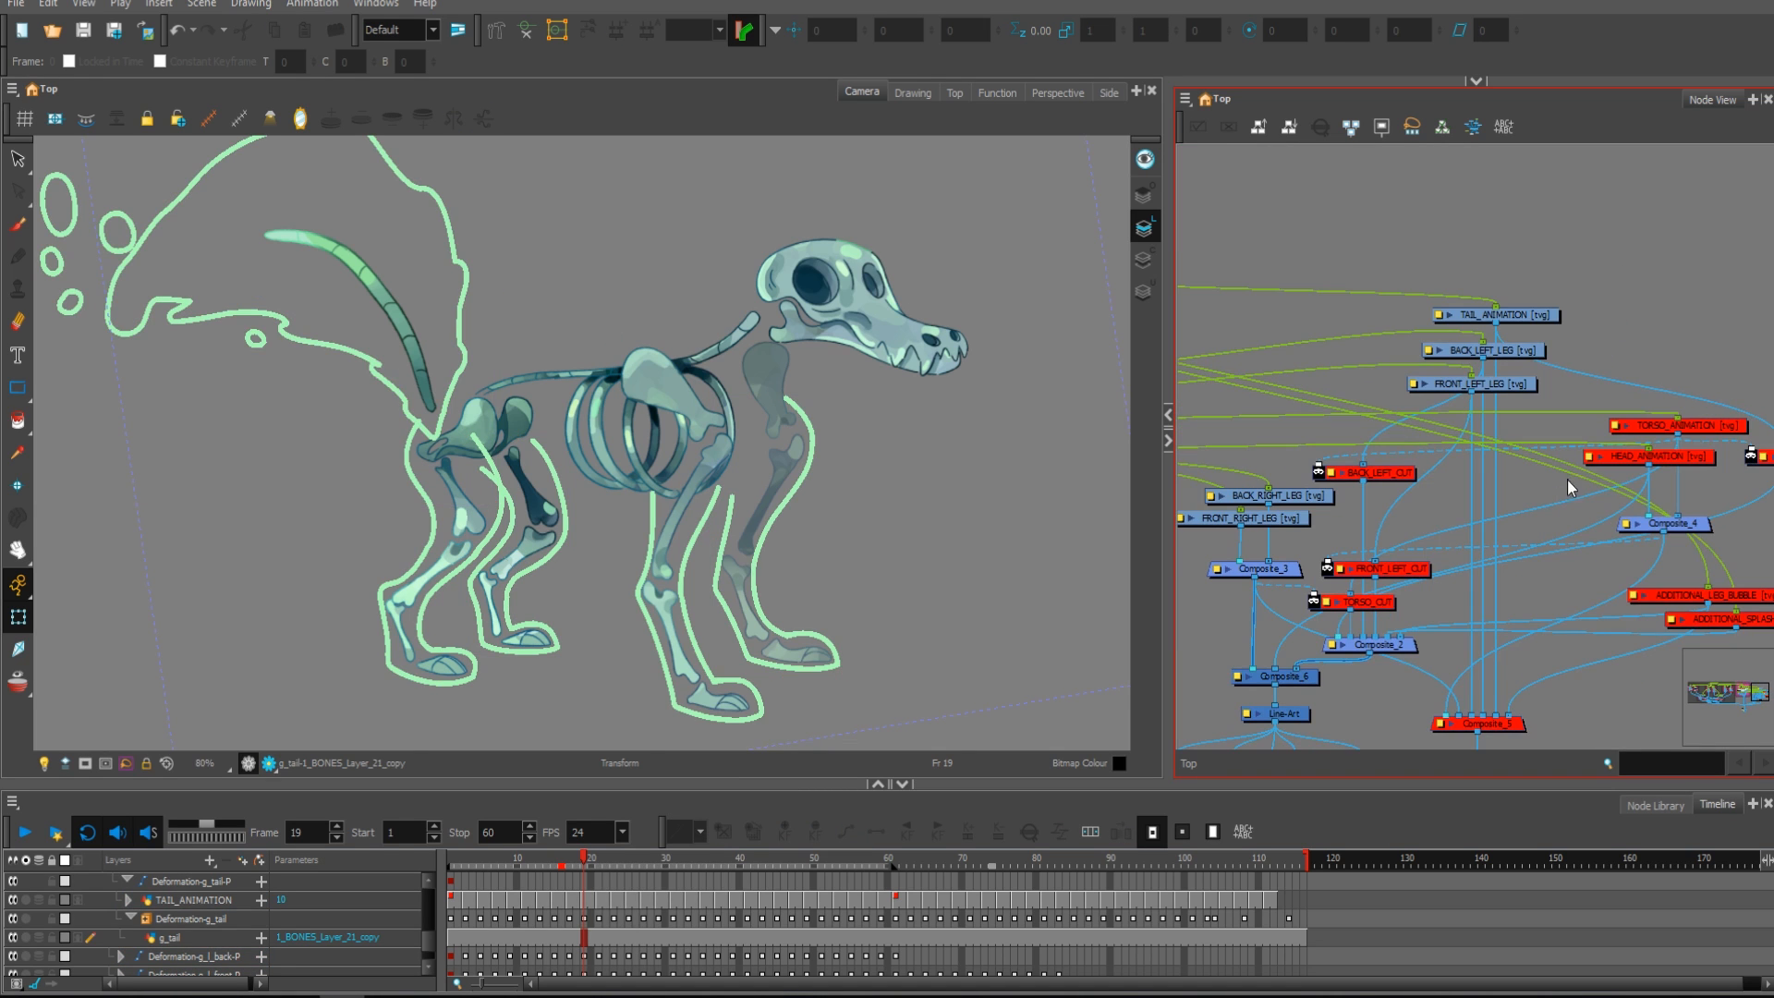
drag(1683, 414, 1632, 410)
click(1630, 420)
key(a)
click(1627, 452)
key(a)
click(1479, 334)
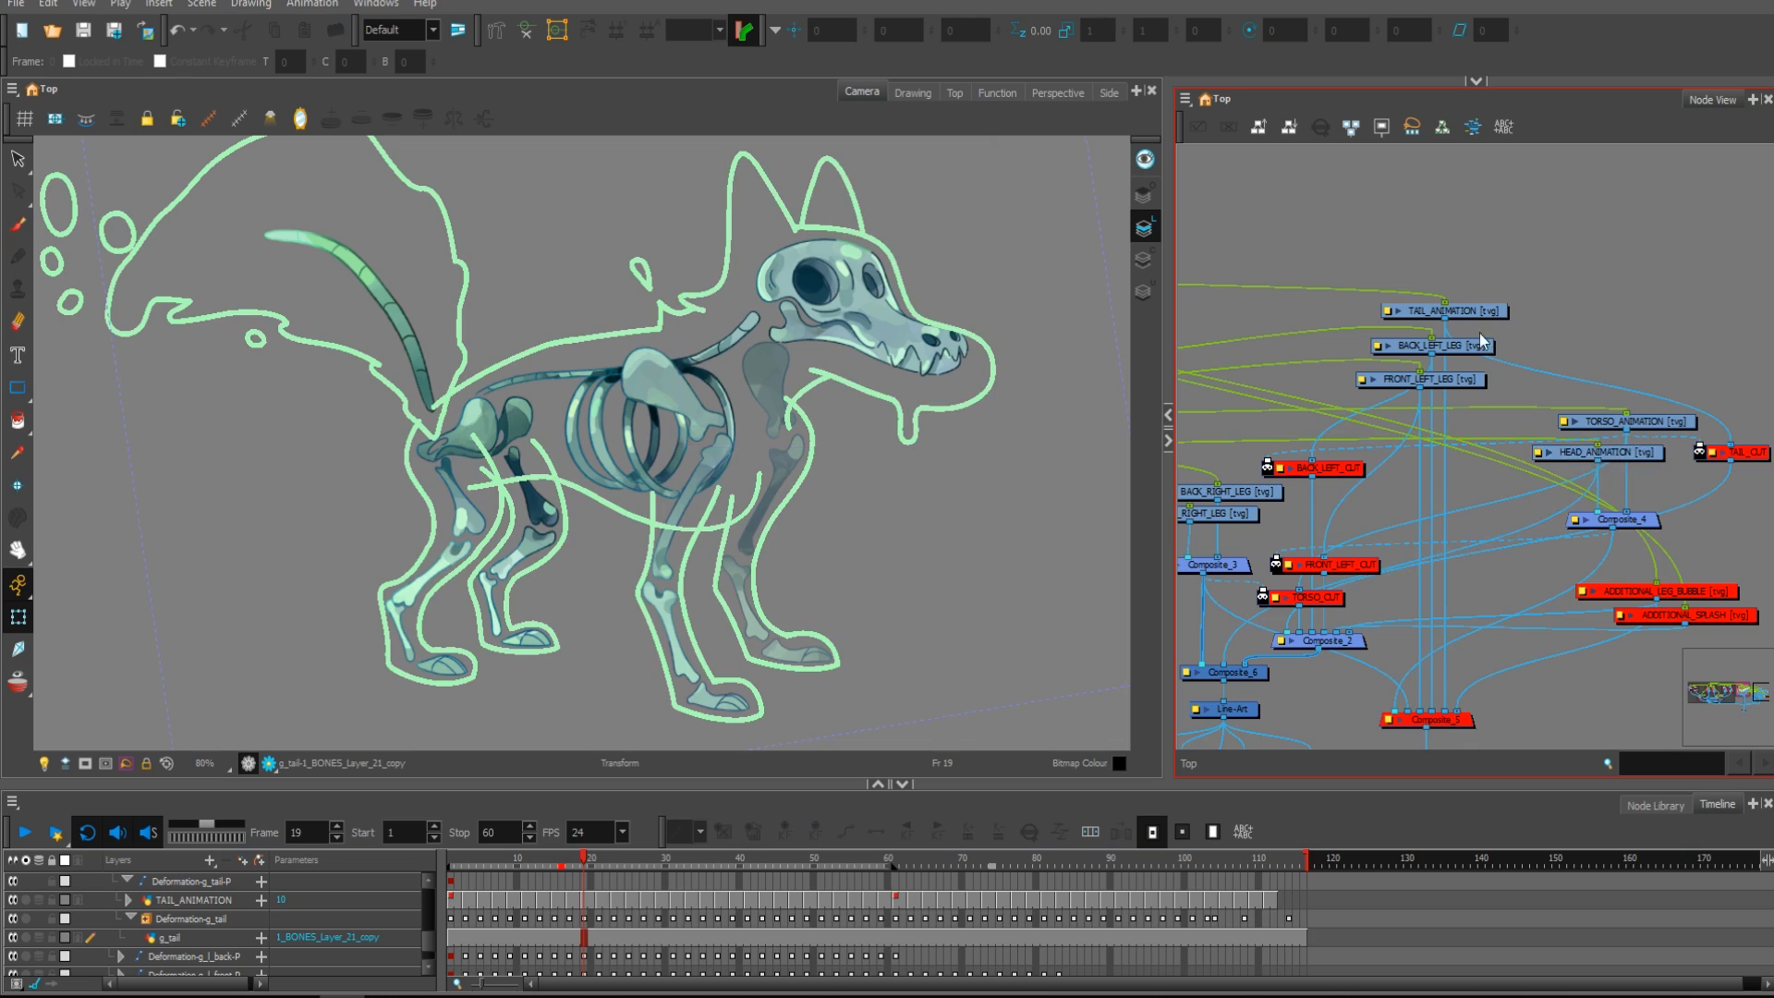
Step: Examine the cutter nodes in the outline network: BACK_LEFT_CUT, TAIL_CUT, FRONT_LEFT_CUT and TORSO_CUT
drag(1436, 457, 1475, 448)
scroll(1515, 476, up, 1)
drag(1526, 509, 1480, 510)
click(1382, 456)
scroll(1479, 510, down, 1)
click(1737, 446)
click(1358, 557)
click(1355, 457)
click(1345, 588)
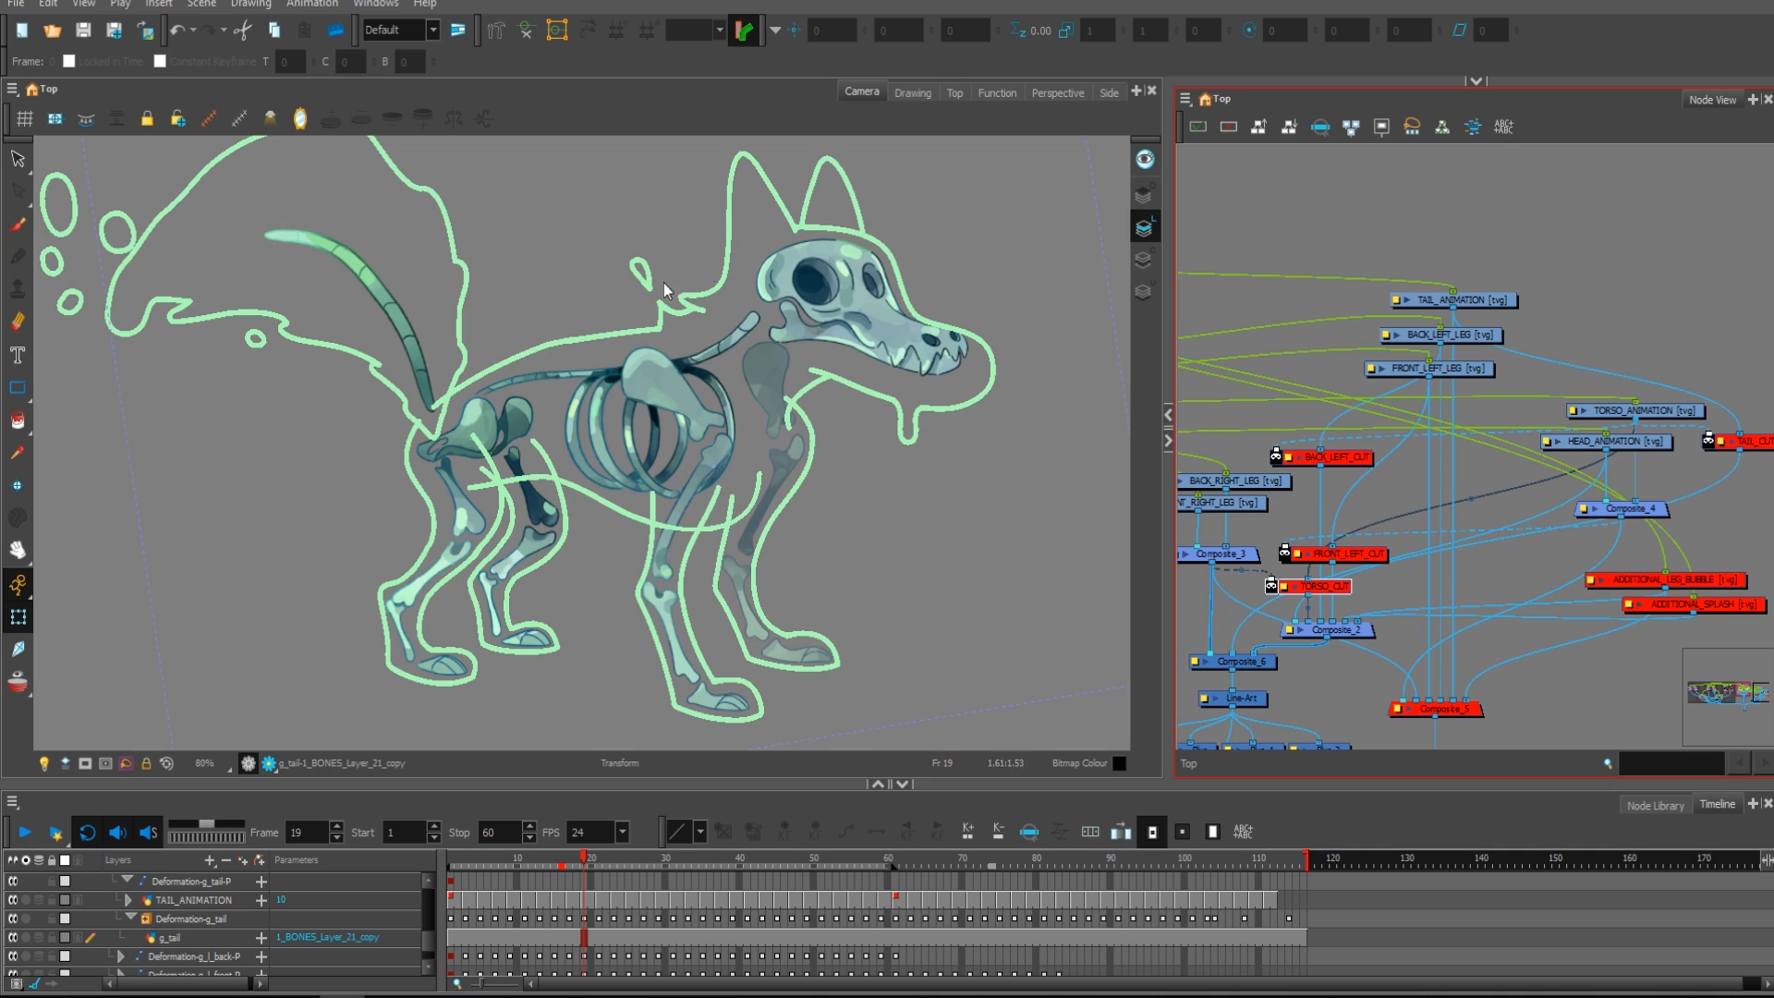
Step: Enable the BACK_LEFT_CUT node to trim the back left leg's outline
key(2)
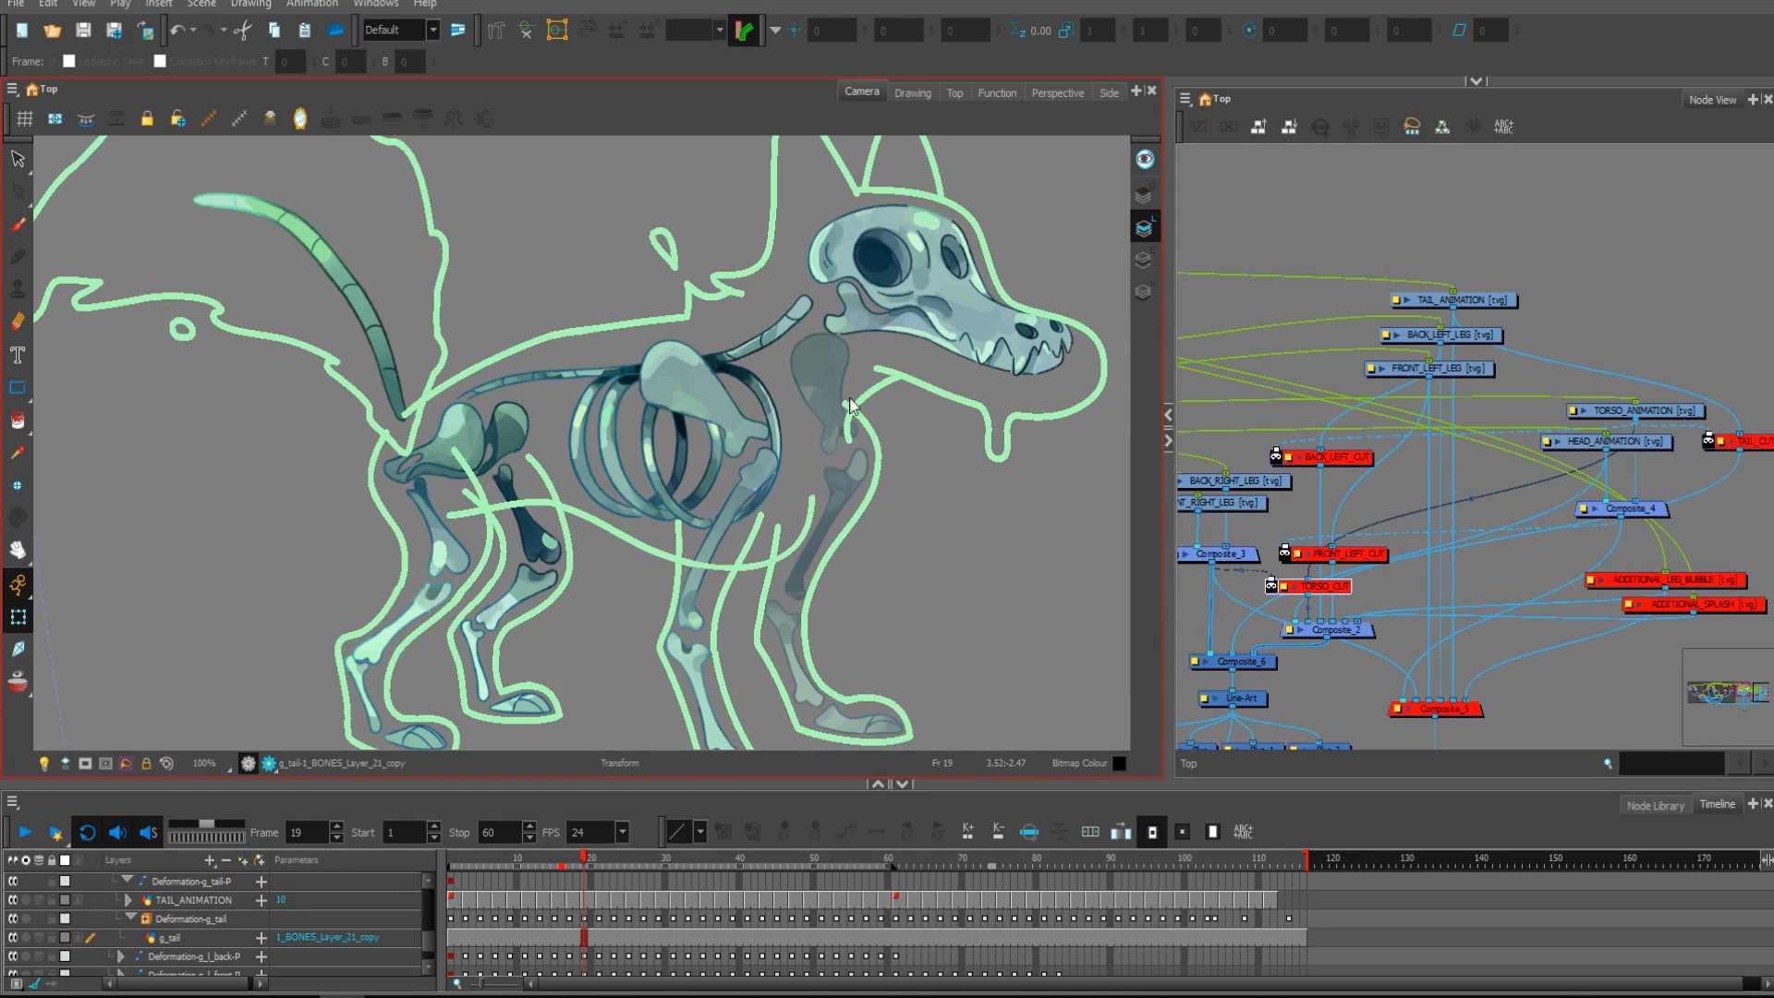
click(1349, 462)
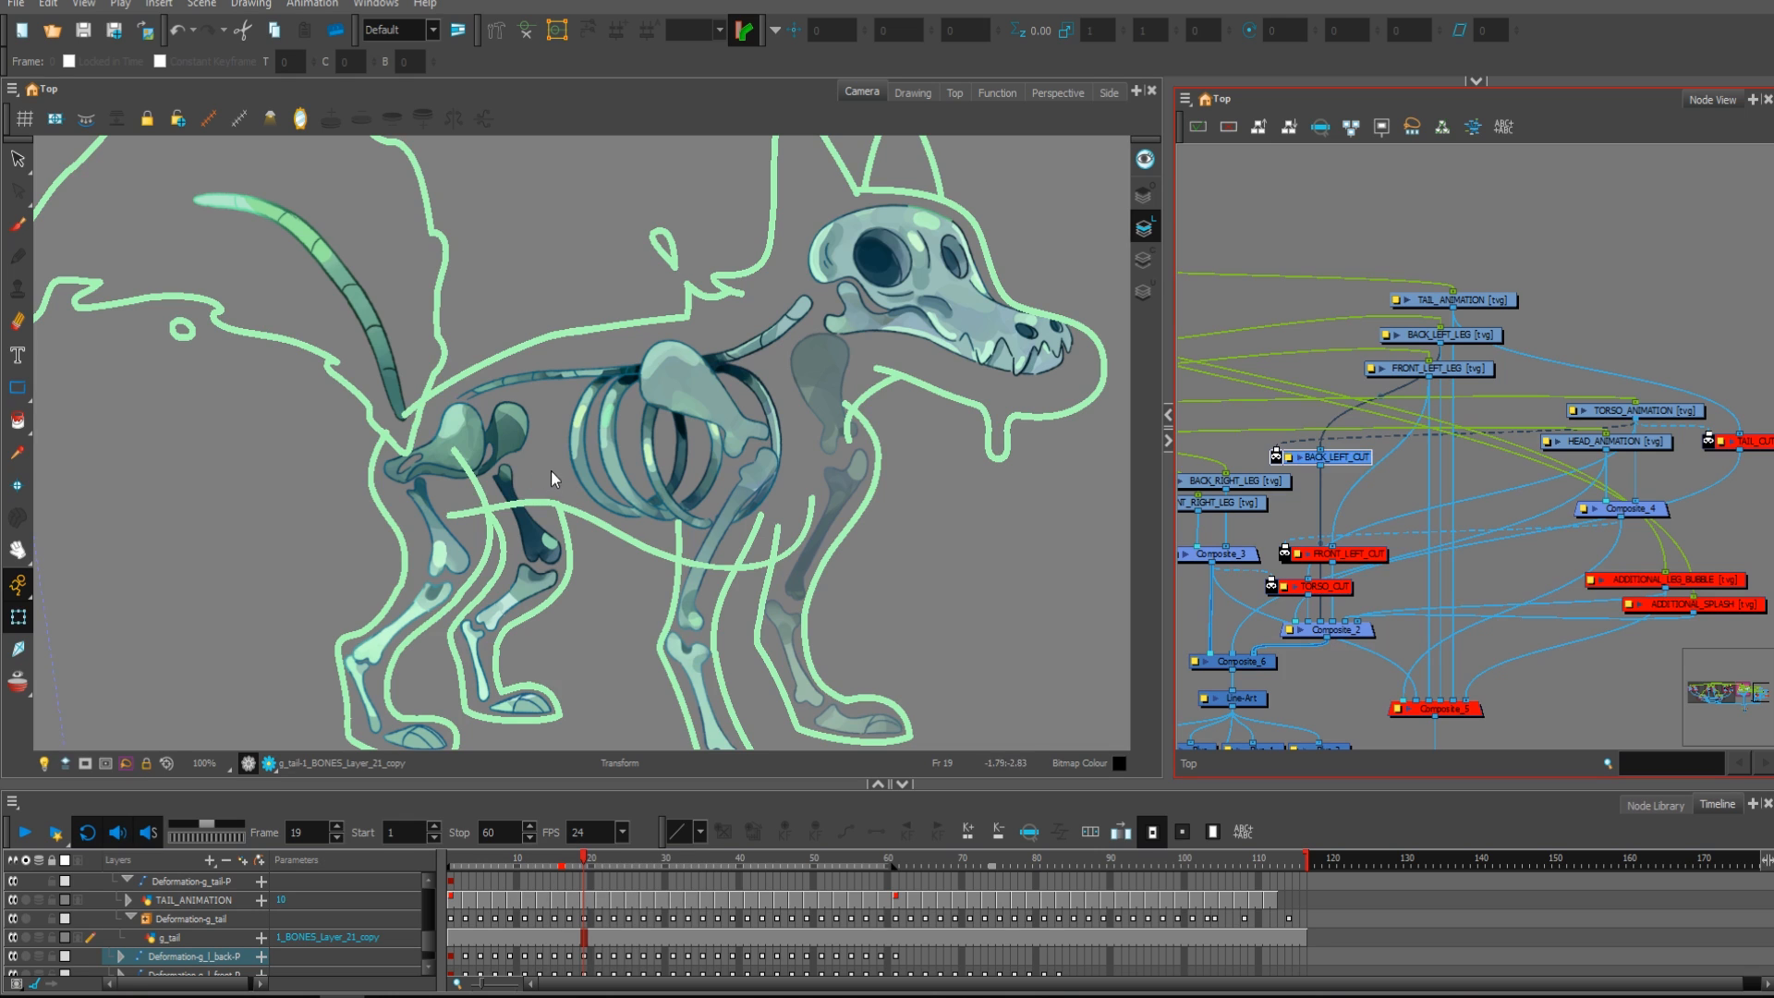
Step: Enable the TAIL_CUT, FRONT_LEFT_CUT and TORSO_CUT nodes to trim the overlapping outlines
drag(1497, 477, 1447, 451)
click(1712, 424)
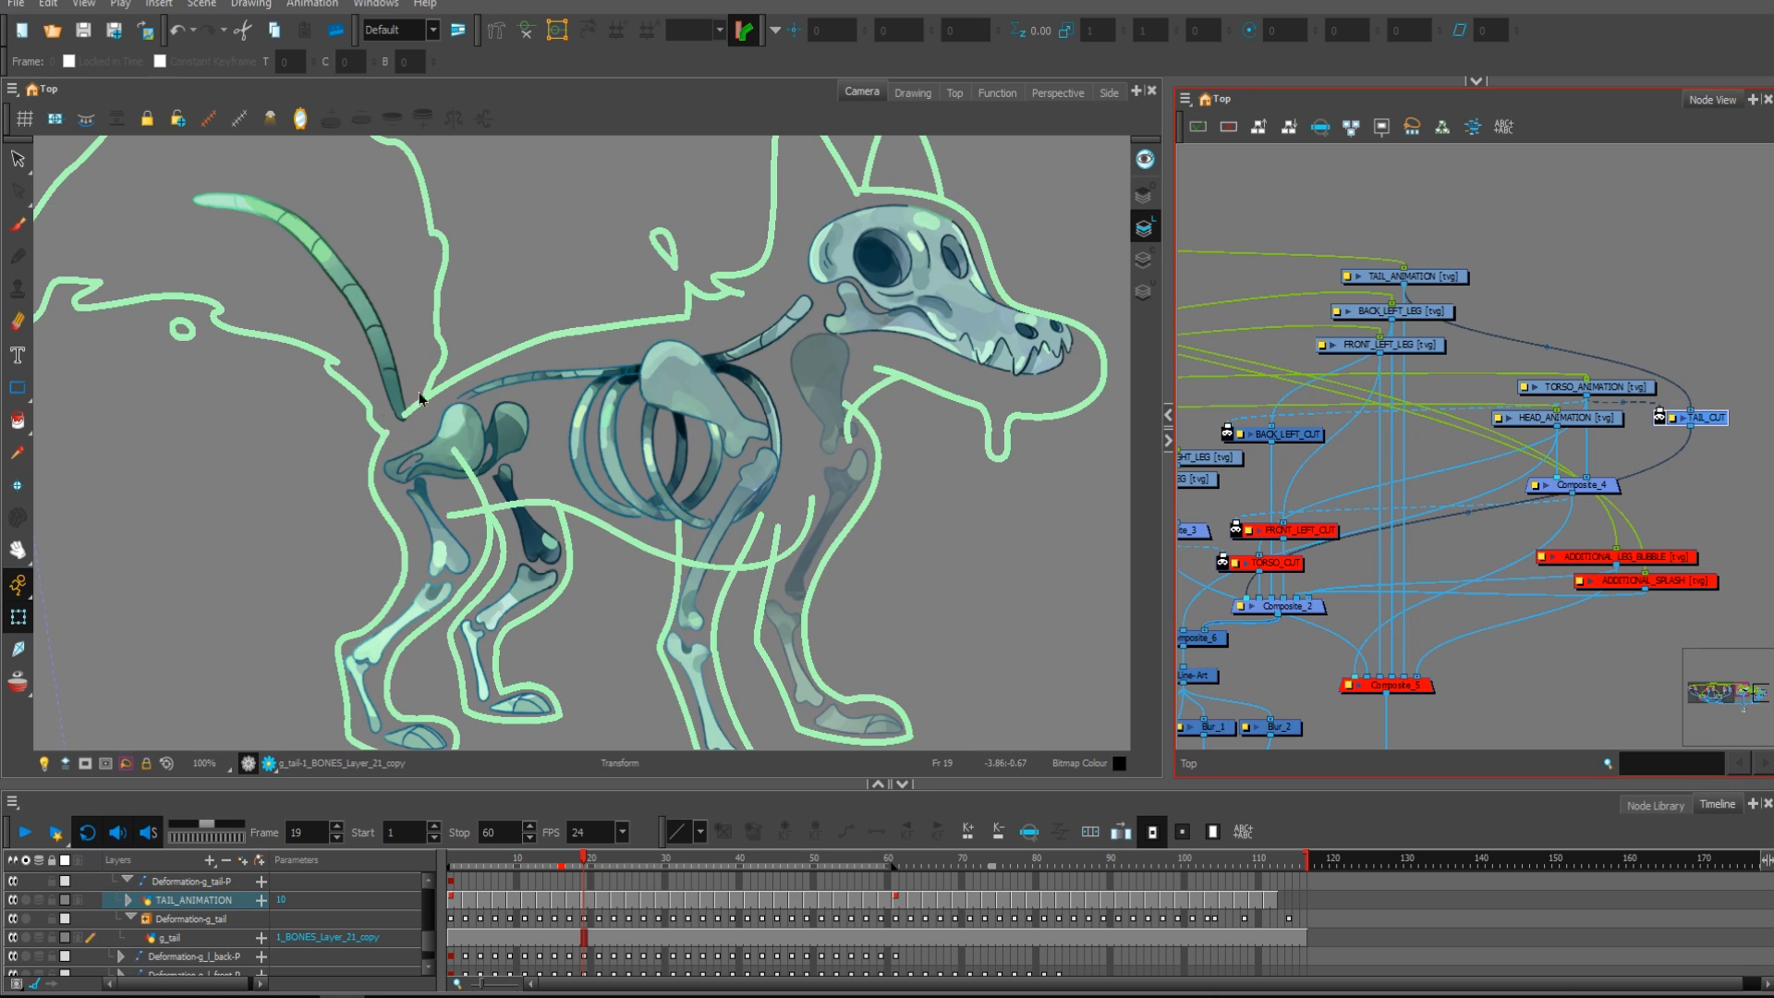
click(1338, 529)
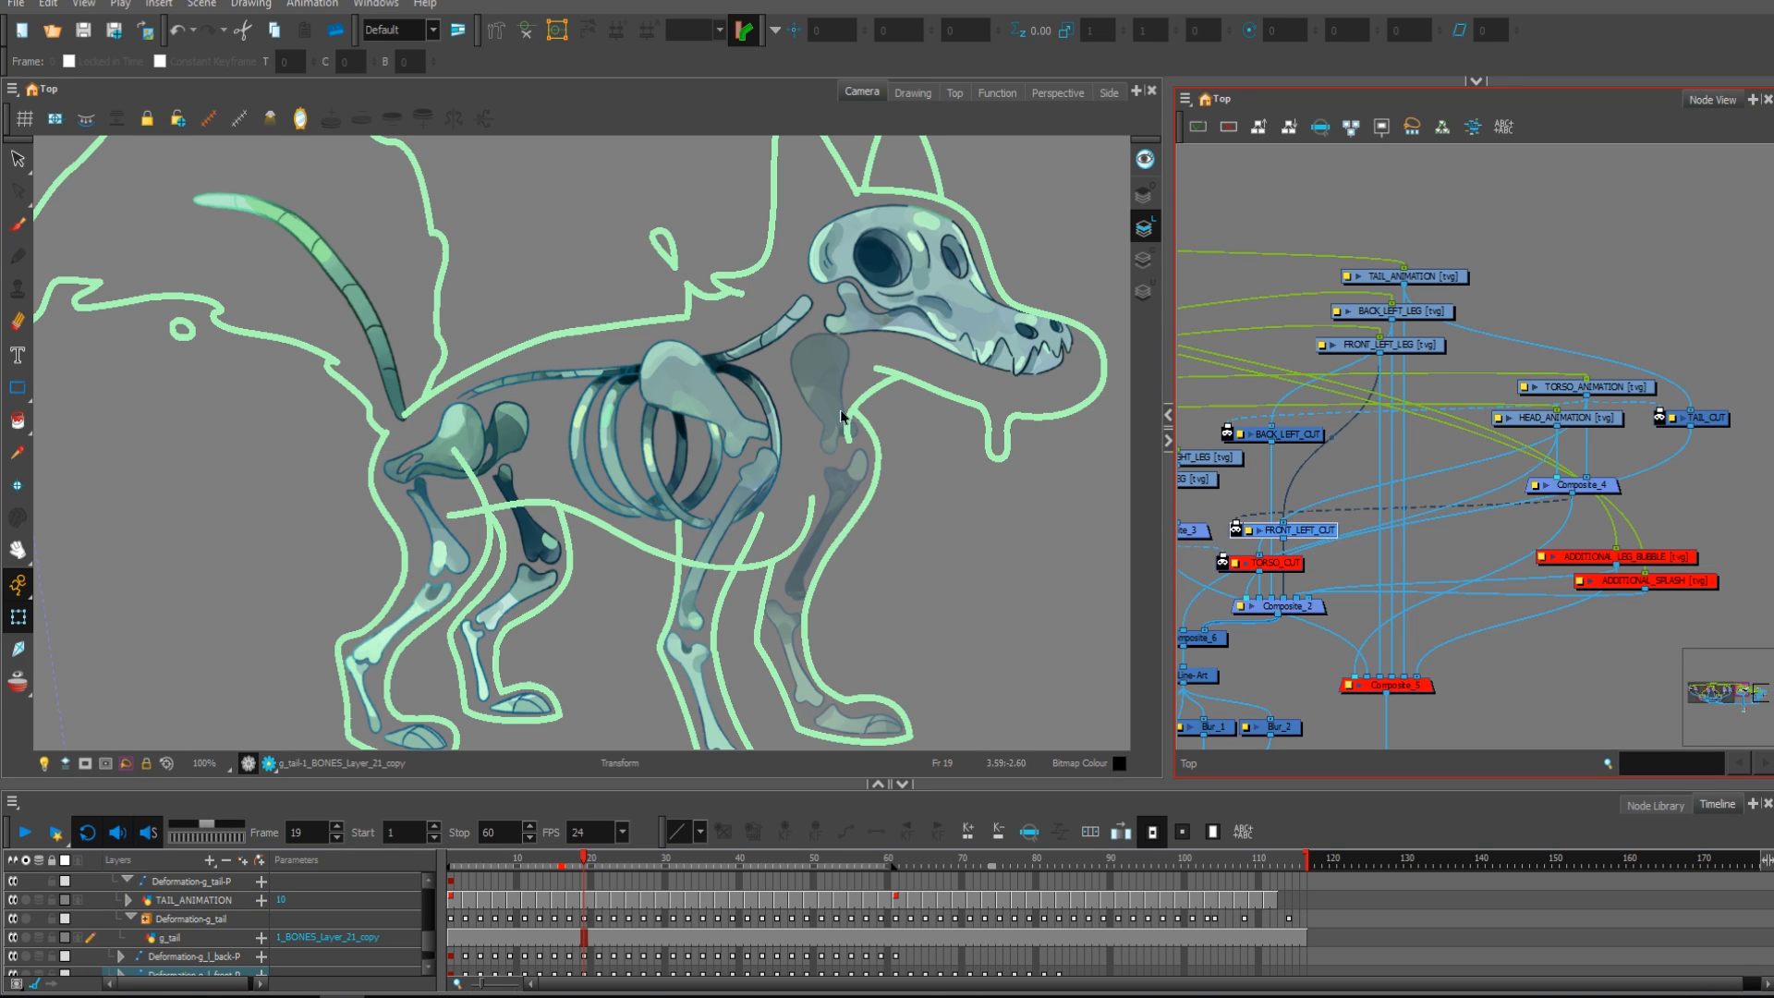
click(1280, 562)
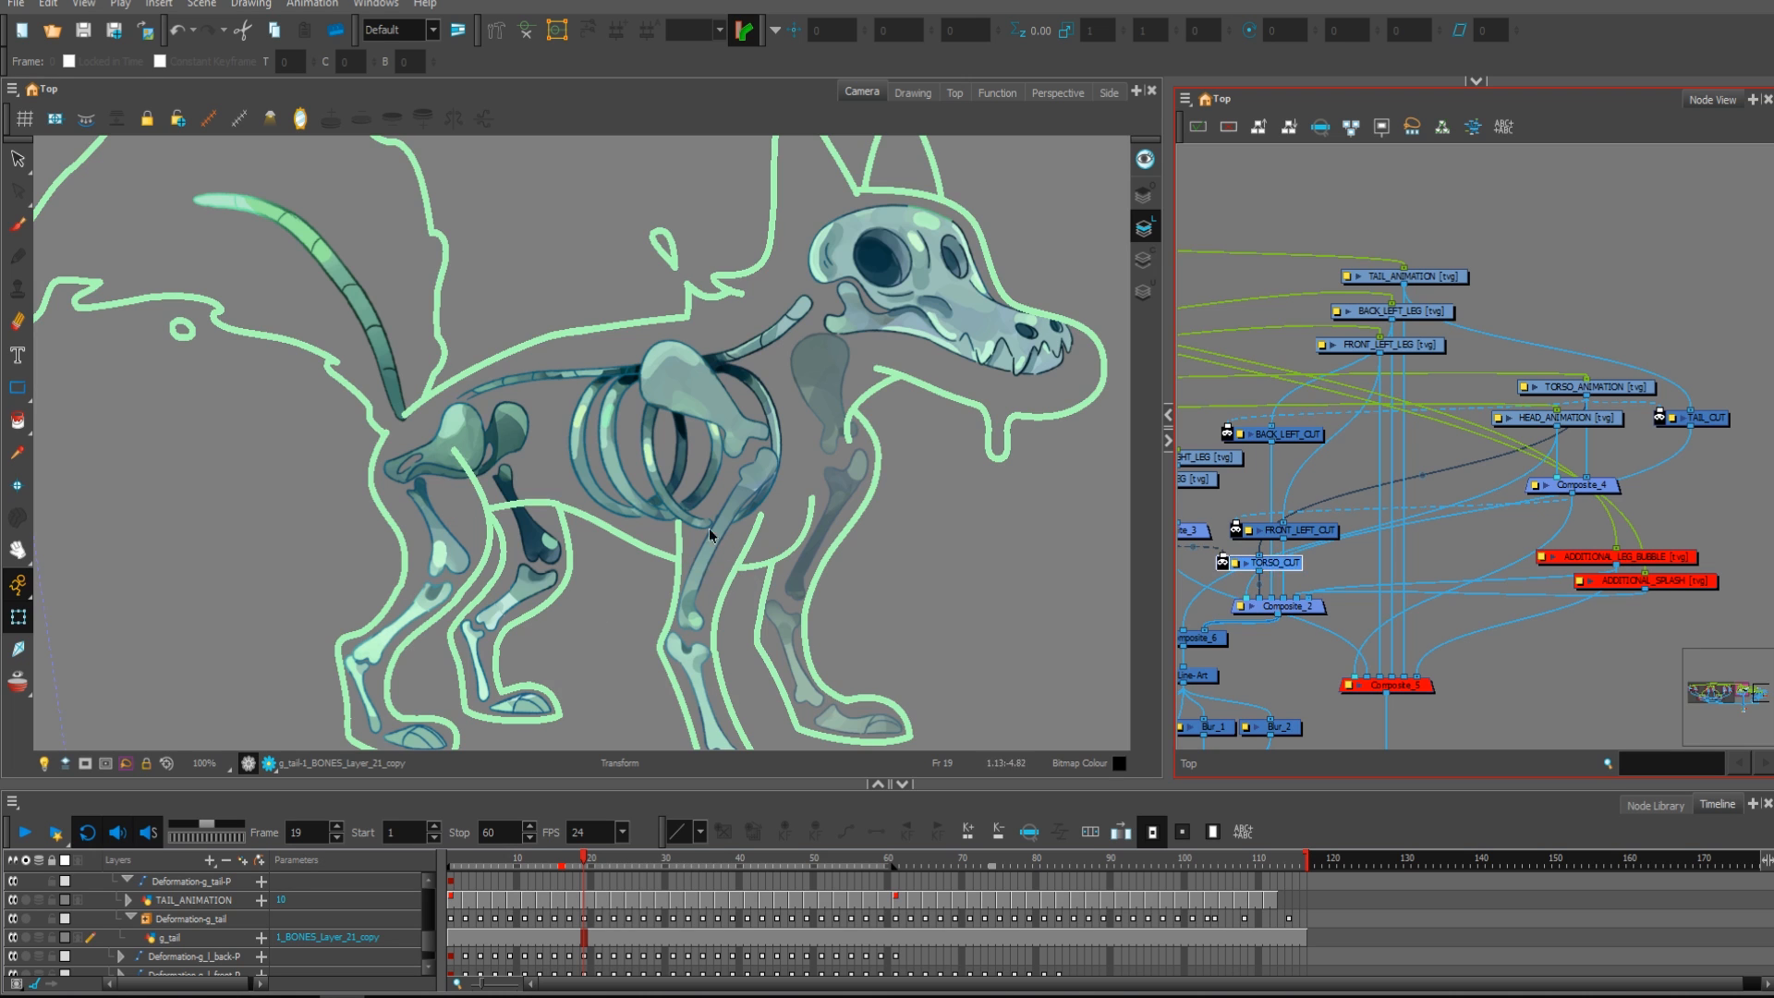
key(a)
Step: Go to frame 38 and enable the ADDITIONAL_LEG_BUBBLE and ADDITIONAL_SPLASH nodes
drag(865, 532, 907, 490)
scroll(906, 491, down, 3)
scroll(999, 460, up, 2)
drag(1628, 293, 1557, 335)
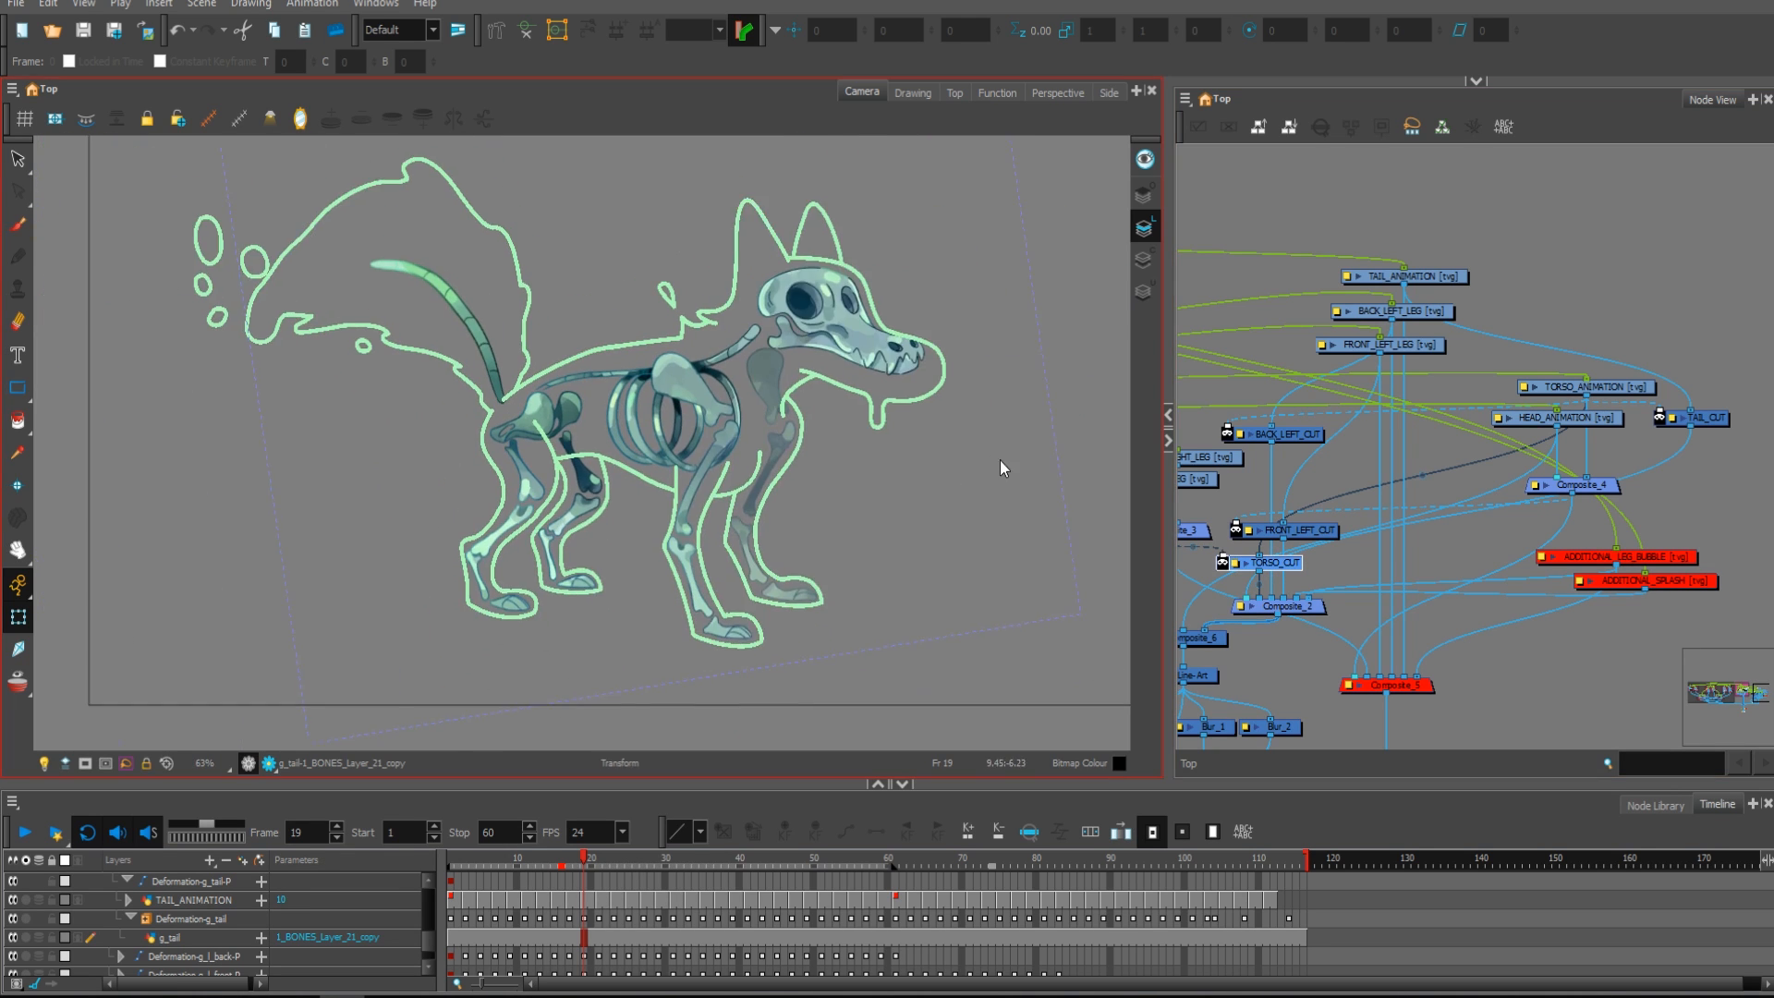
scroll(1026, 476, down, 1)
drag(1020, 477, 972, 497)
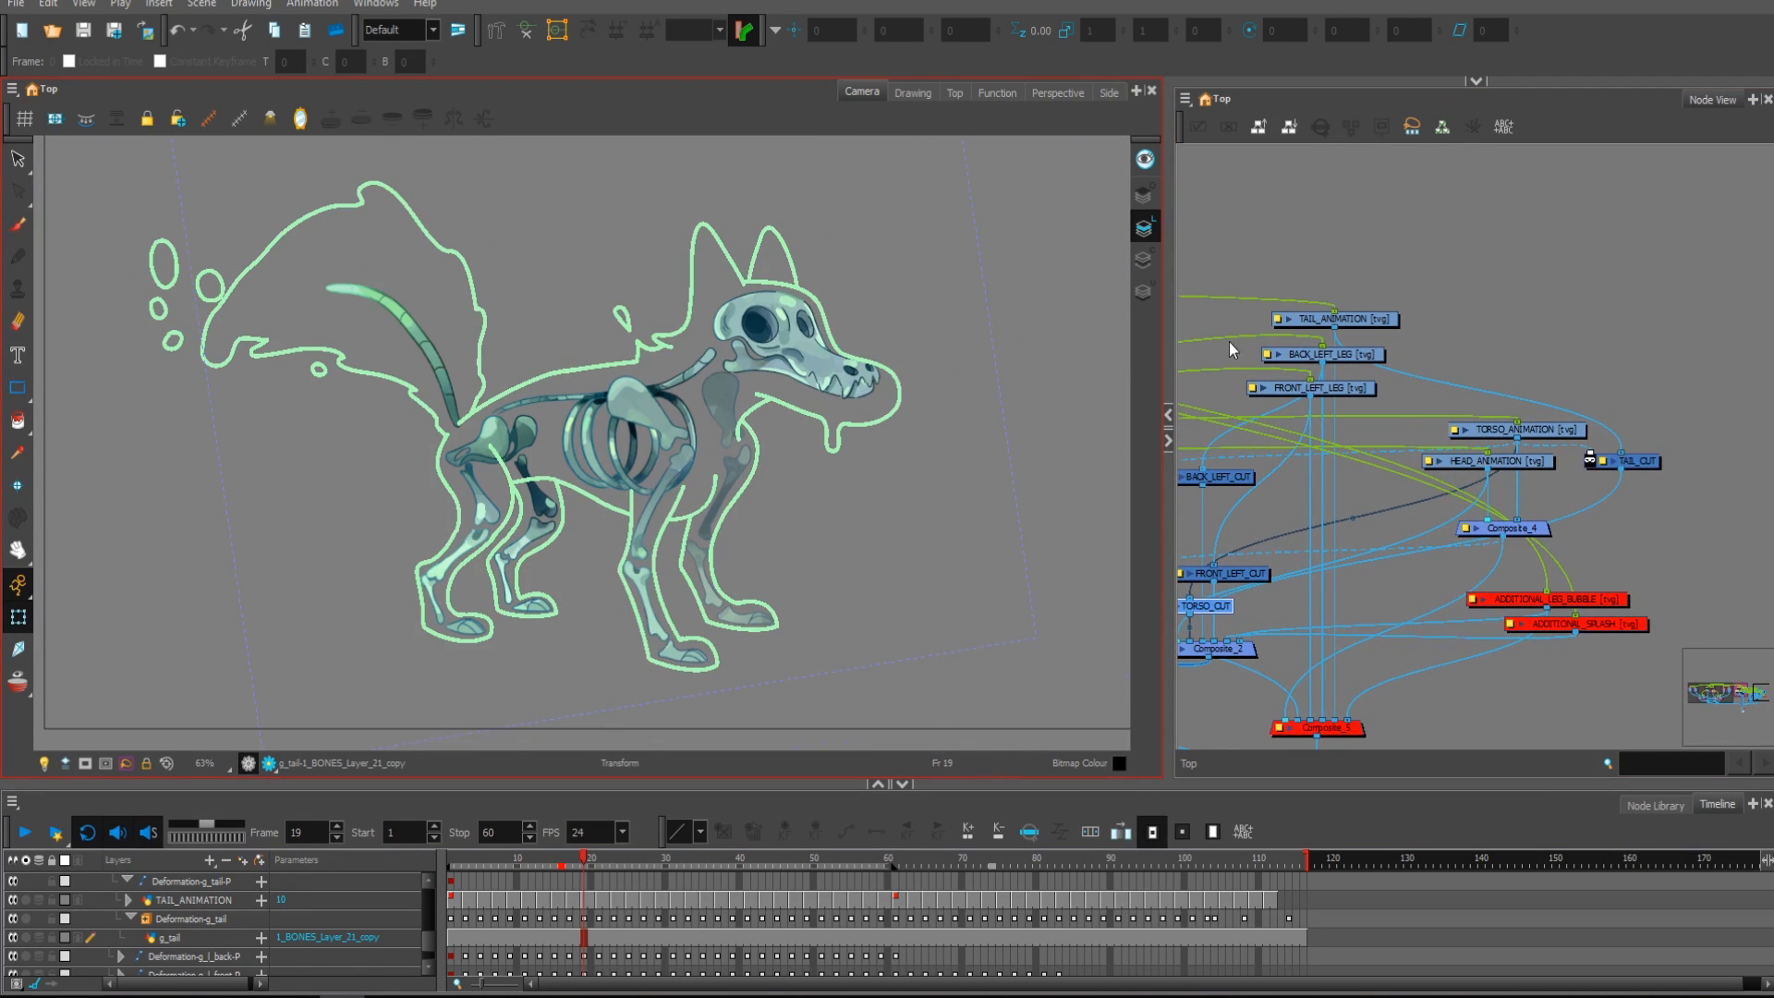
drag(1358, 305, 1465, 330)
click(1462, 342)
drag(1256, 298, 1463, 307)
scroll(1463, 307, down, 1)
scroll(1464, 307, down, 1)
drag(1663, 366, 1562, 282)
scroll(1471, 334, up, 2)
scroll(1535, 283, down, 1)
scroll(1567, 296, up, 1)
drag(596, 859, 722, 820)
click(1617, 502)
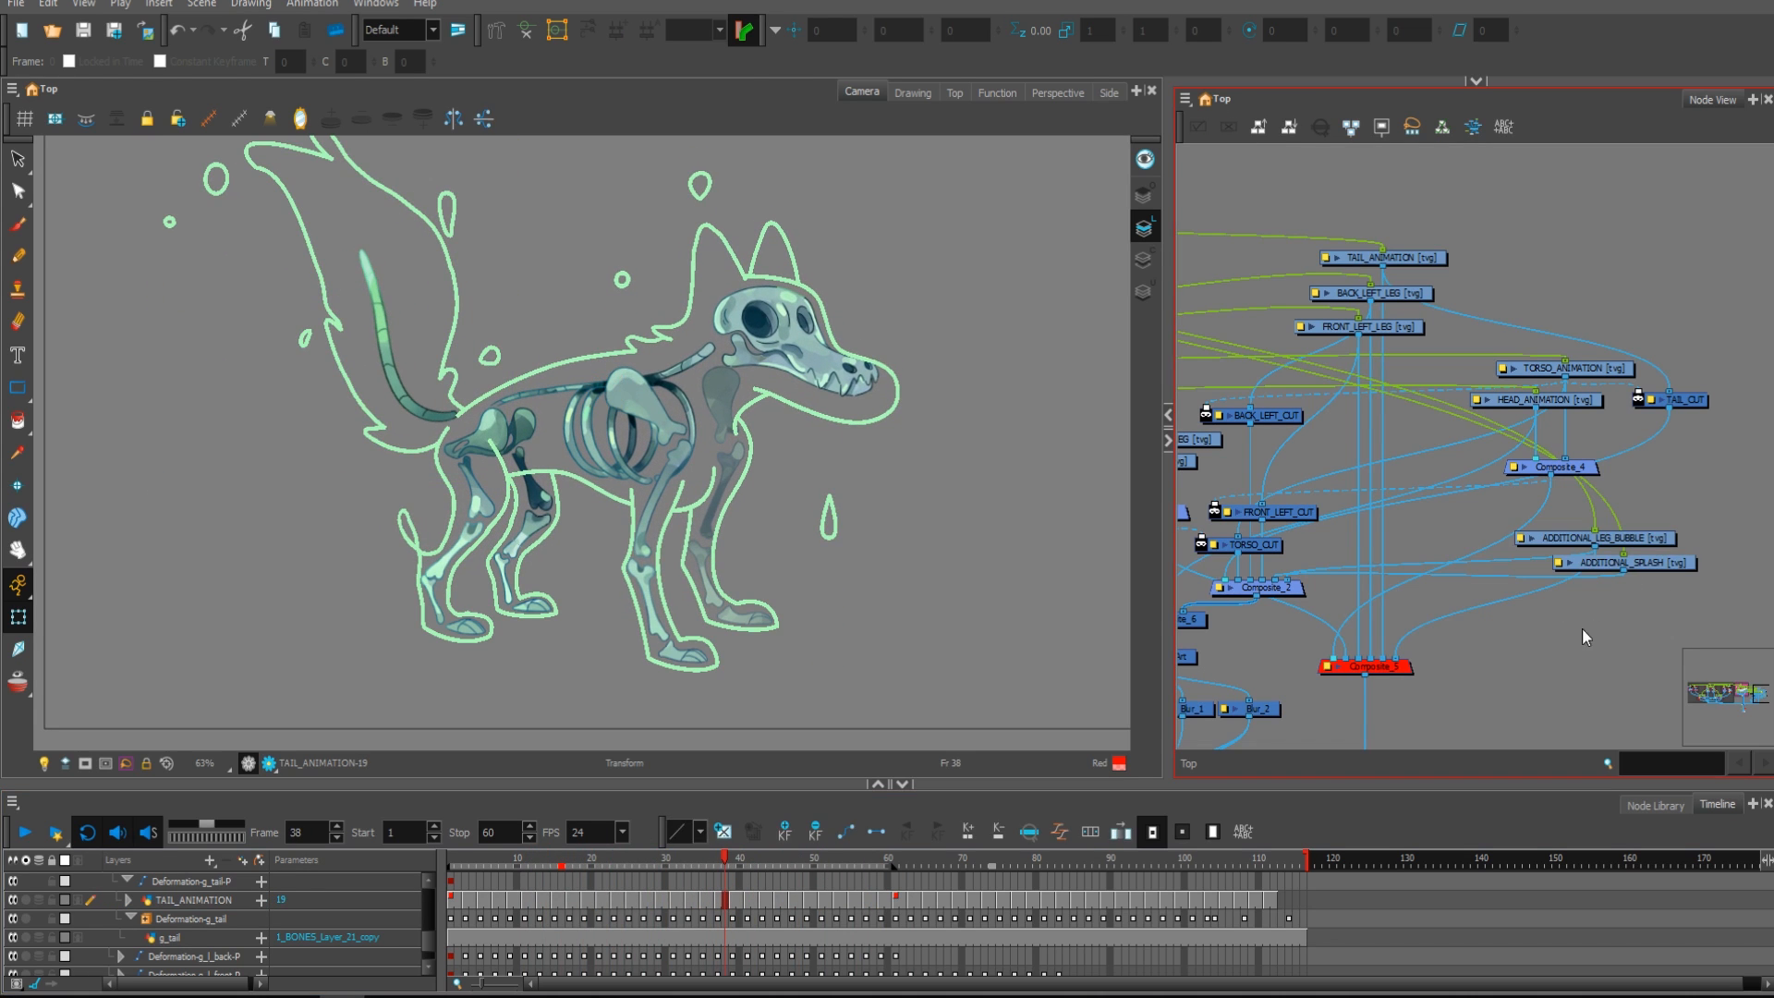
Step: Enable the Composite_5 node to fill the dog's body with colour
drag(1458, 654, 1563, 567)
click(1508, 579)
key(a)
Step: Select the TAIL_ANIMATION node to inspect the tail artwork, and clear the selection
scroll(1571, 554, down, 2)
scroll(1552, 558, up, 2)
drag(1526, 487, 1522, 496)
scroll(1430, 341, down, 3)
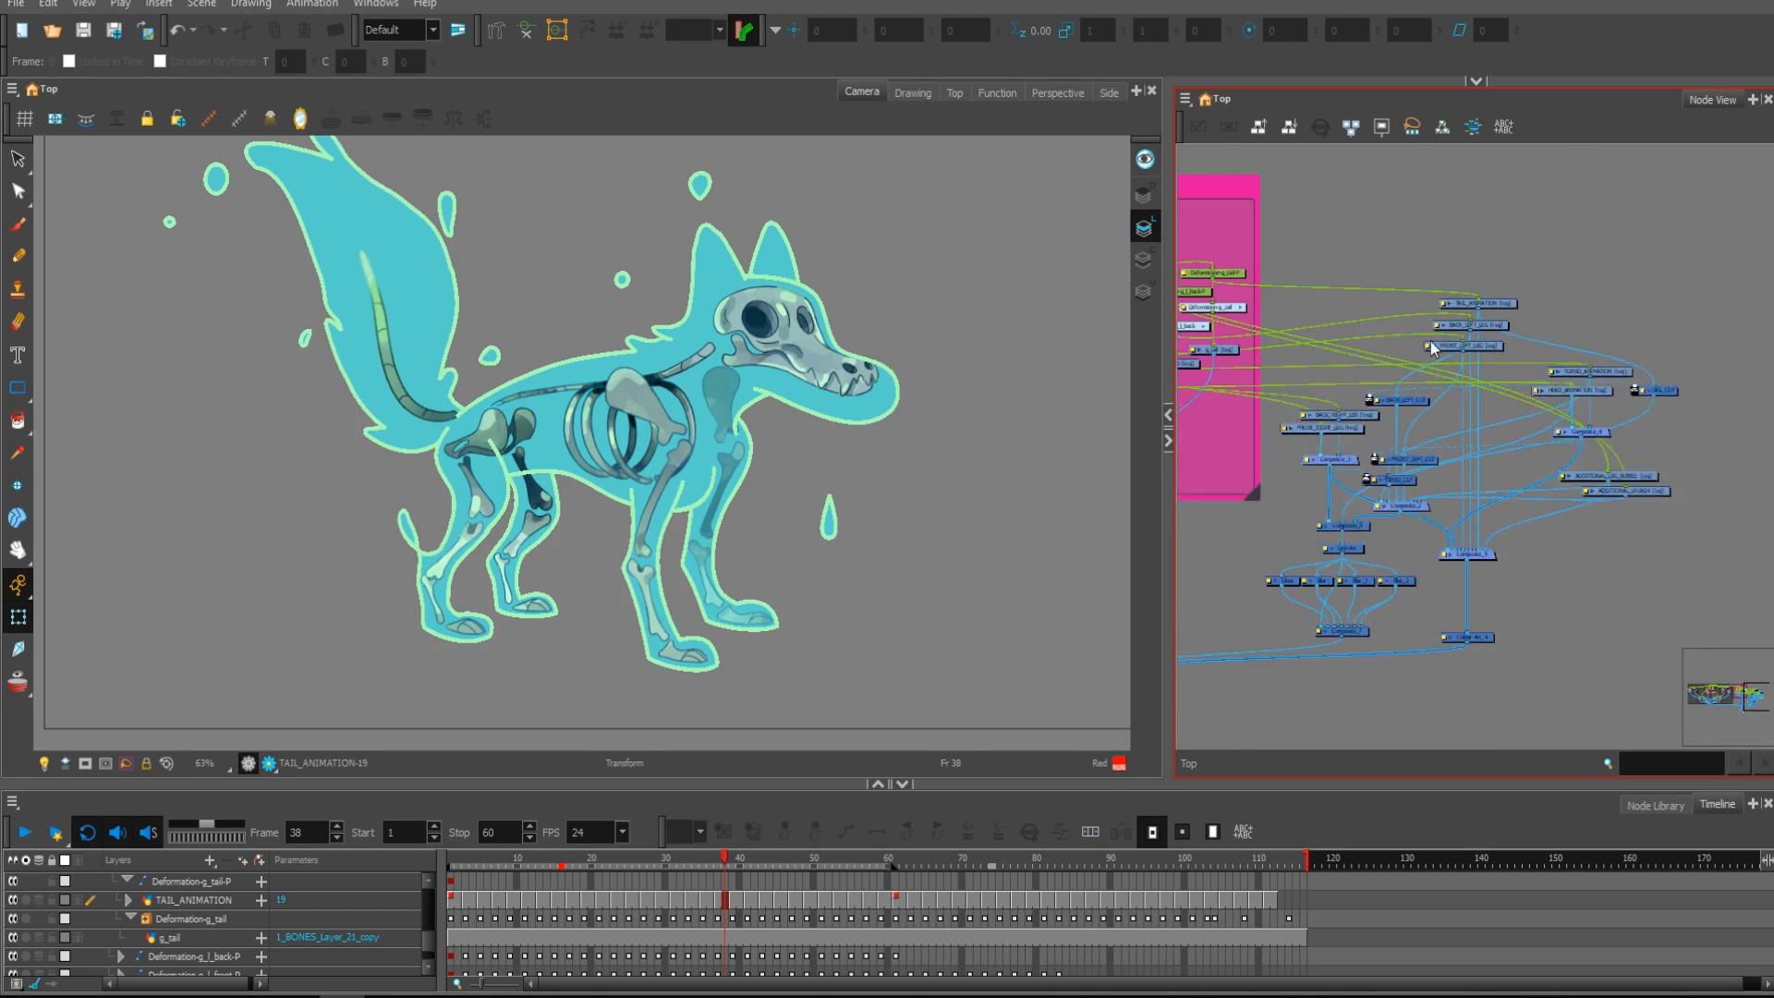
scroll(1572, 340, up, 3)
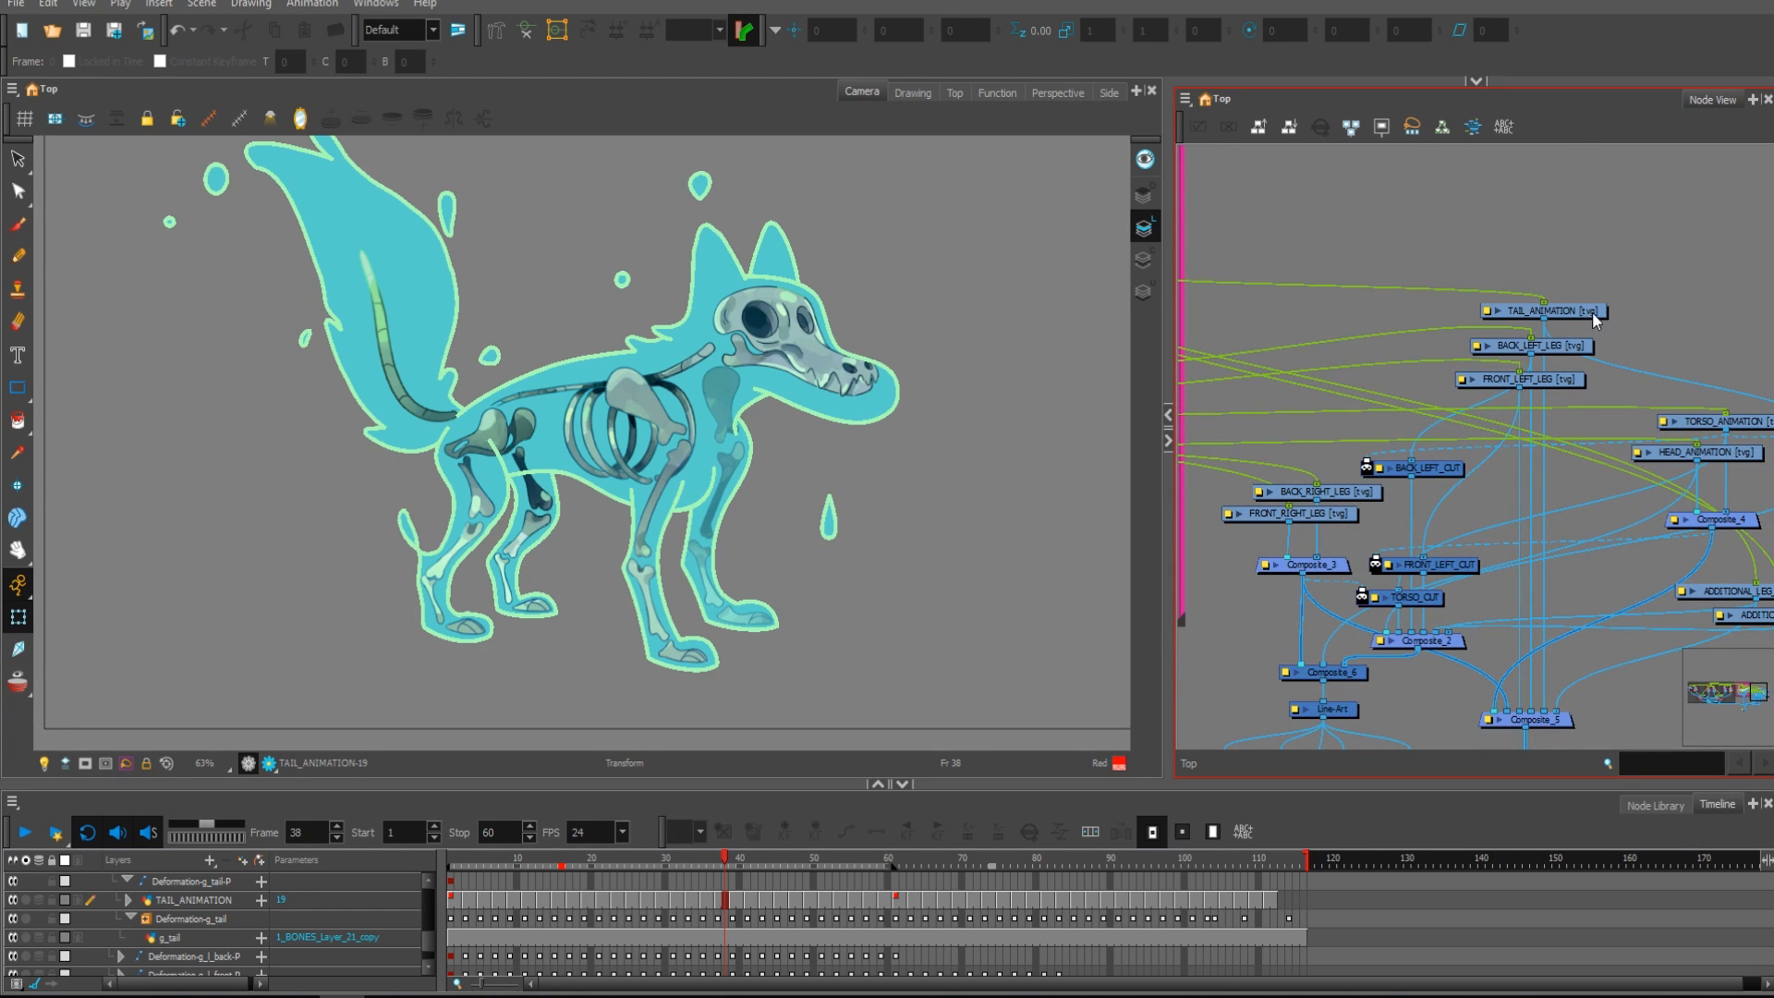
click(1588, 314)
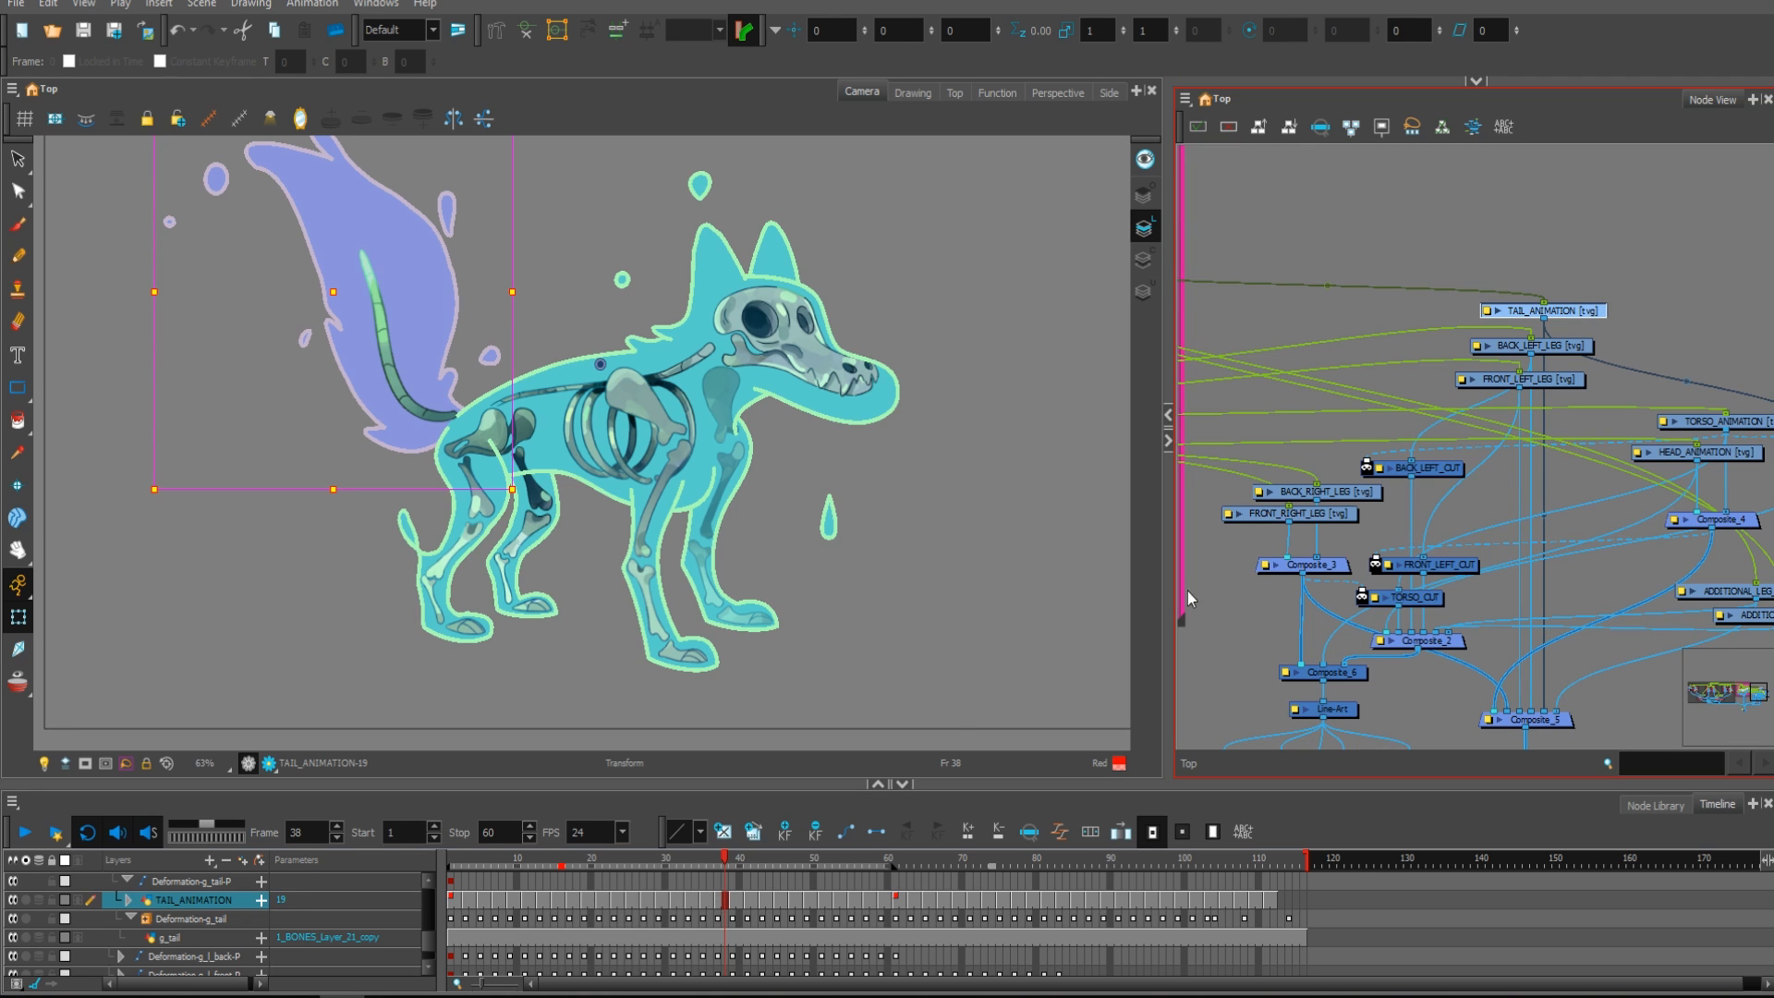
click(1645, 313)
scroll(1620, 181, up, 1)
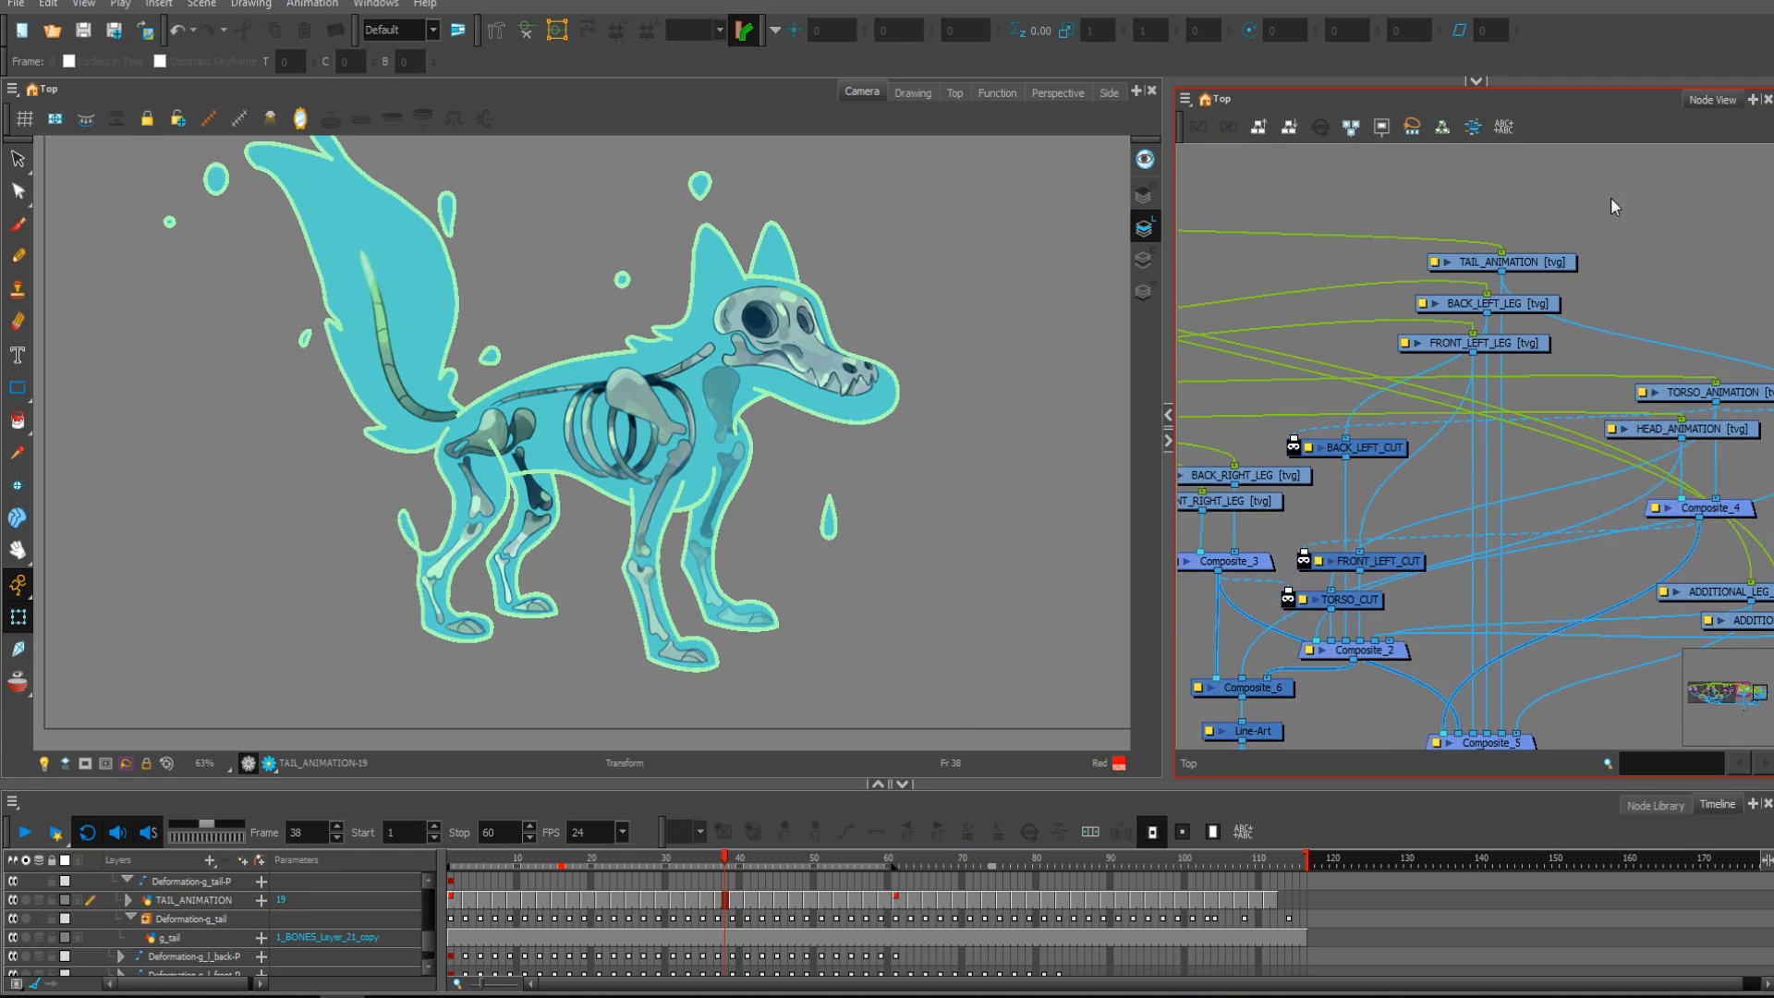
Step: Locate the TORSO_ANIMATION layer in the timeline and scrub through its frames to frame 32
click(1667, 390)
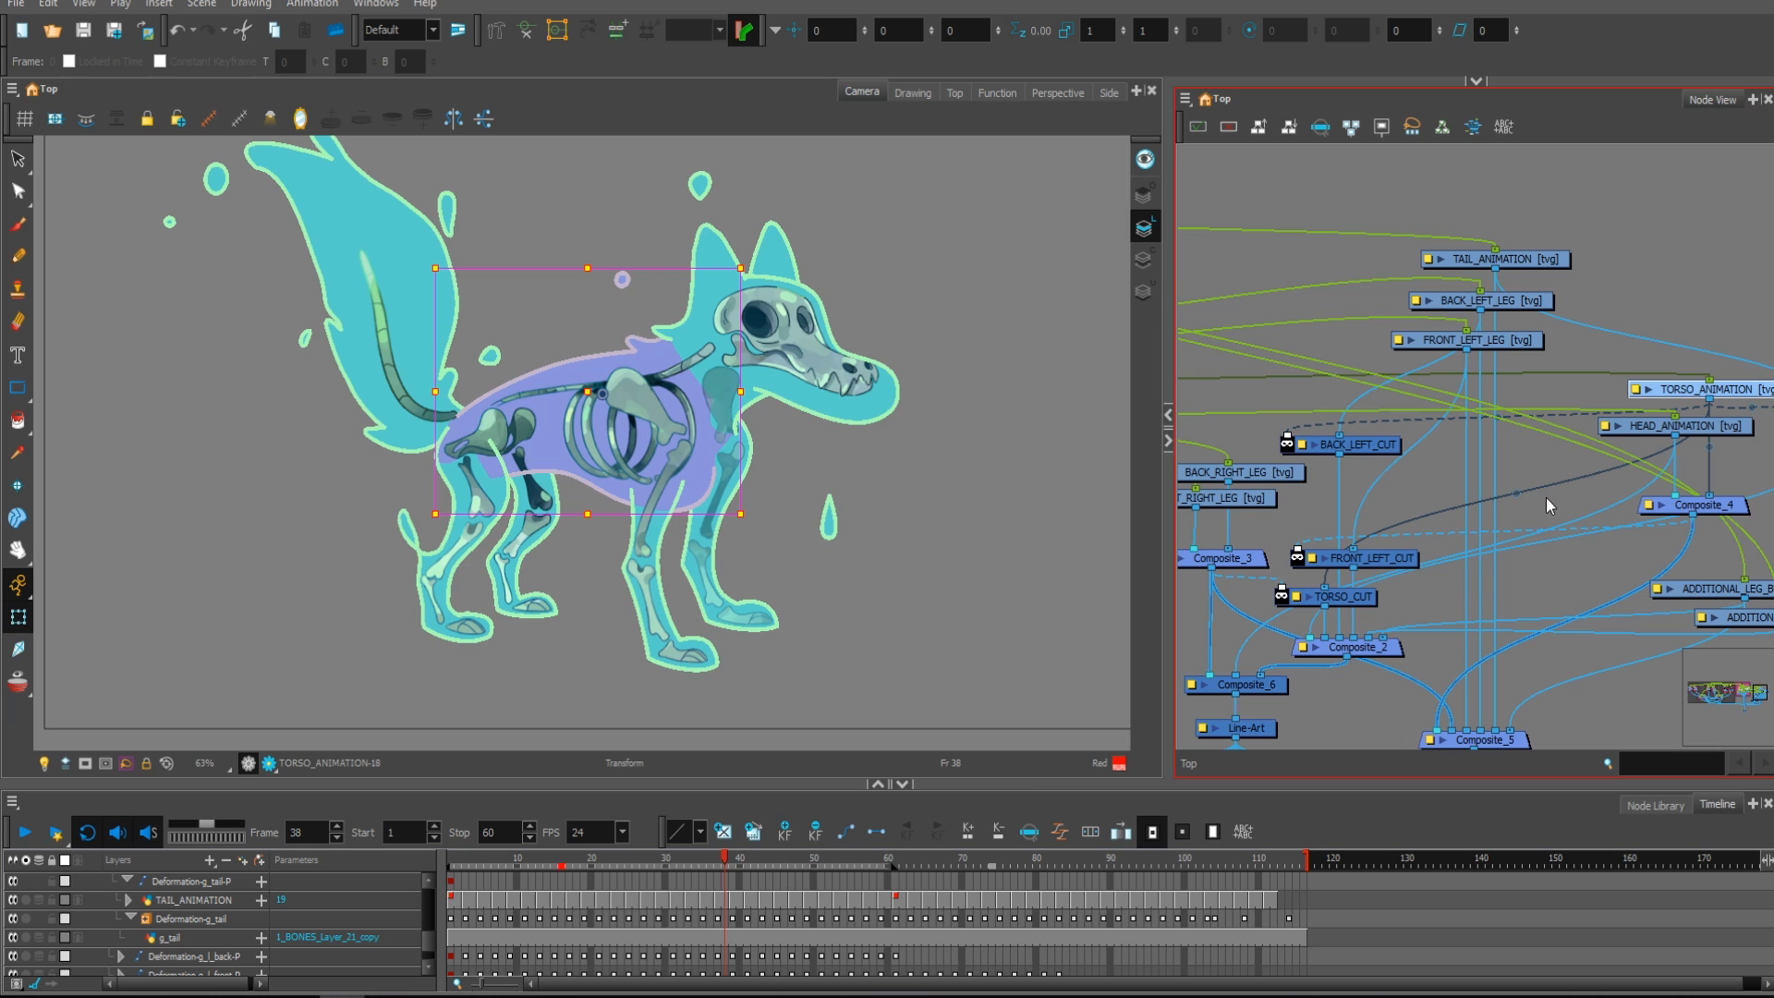
click(1028, 831)
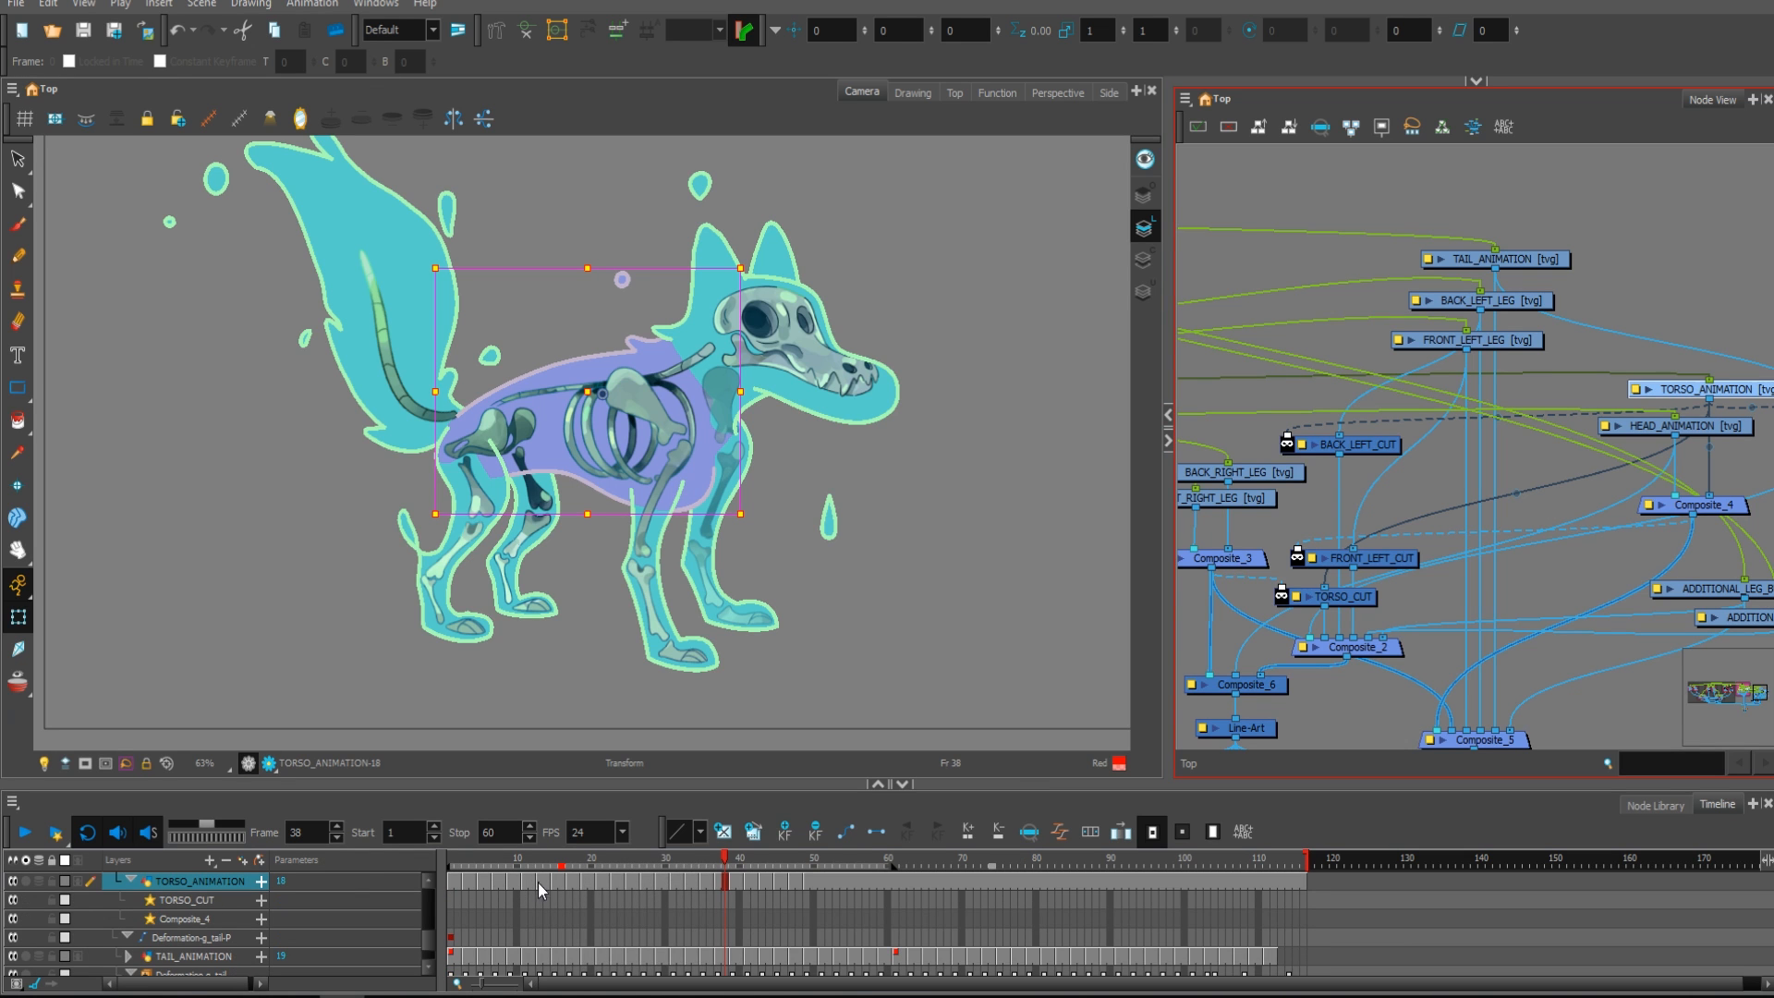
drag(612, 871, 543, 800)
drag(497, 870, 678, 872)
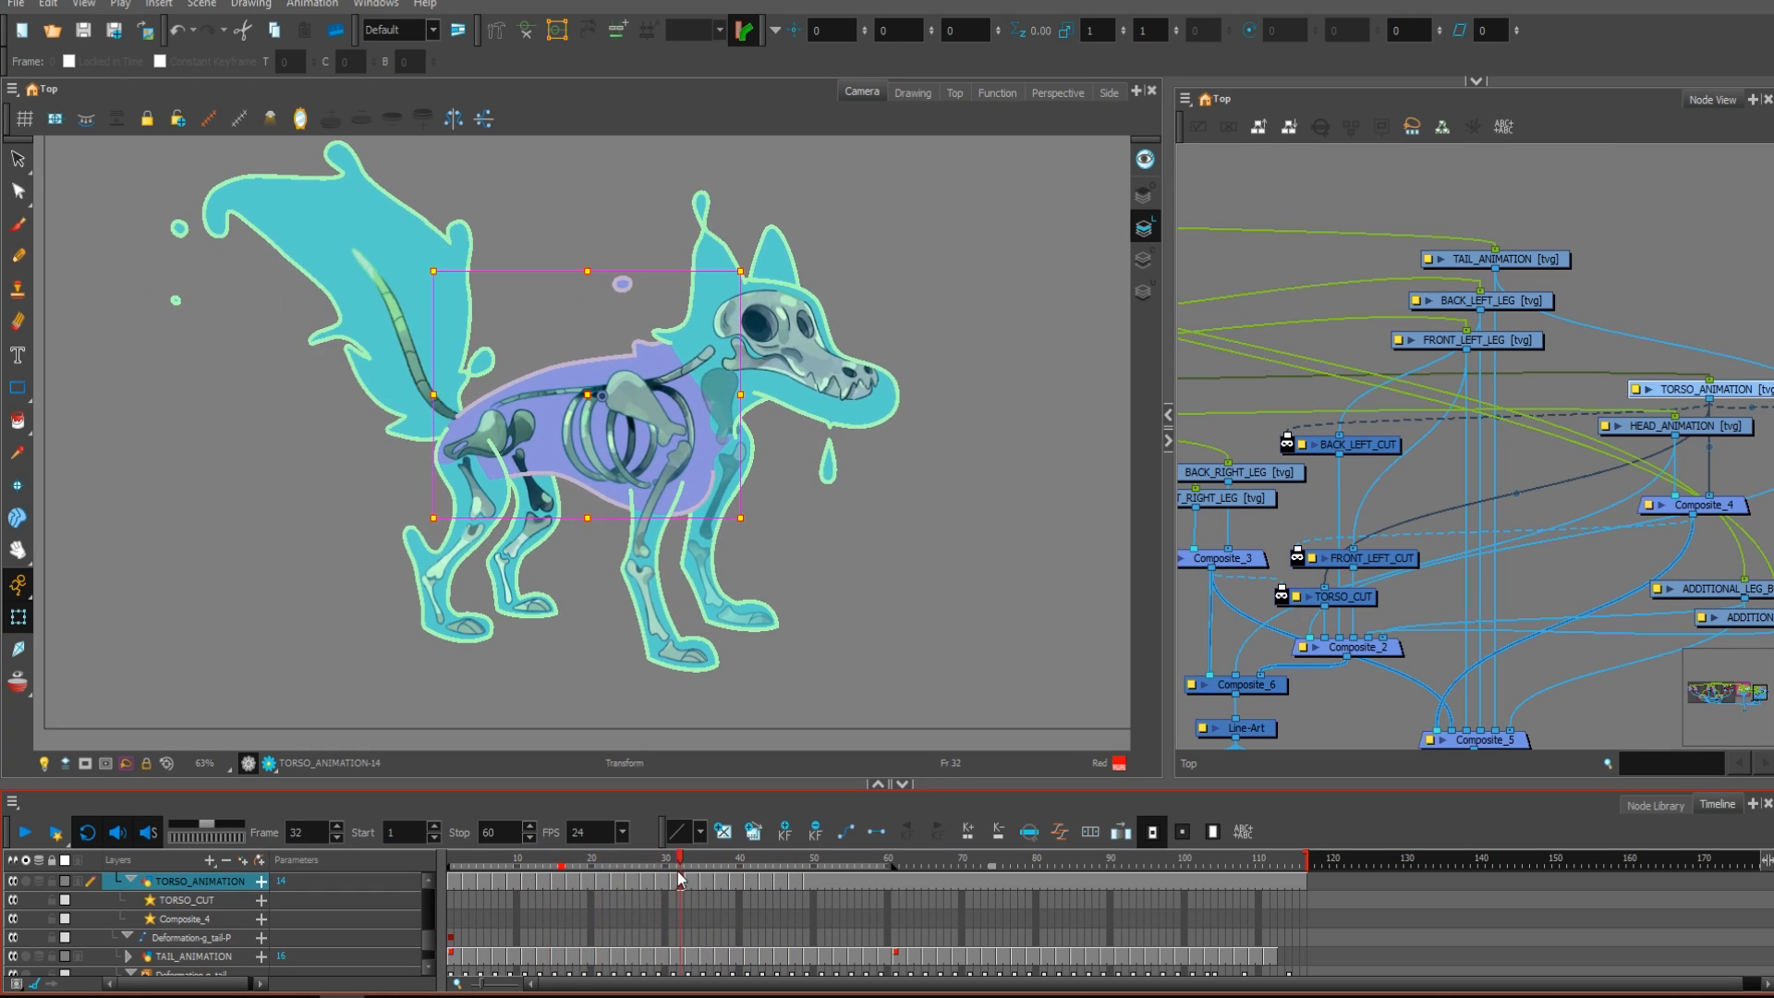
Step: Select the head artwork, locate HEAD_ANIMATION in the timeline and scrub to frame 39
click(714, 236)
click(770, 239)
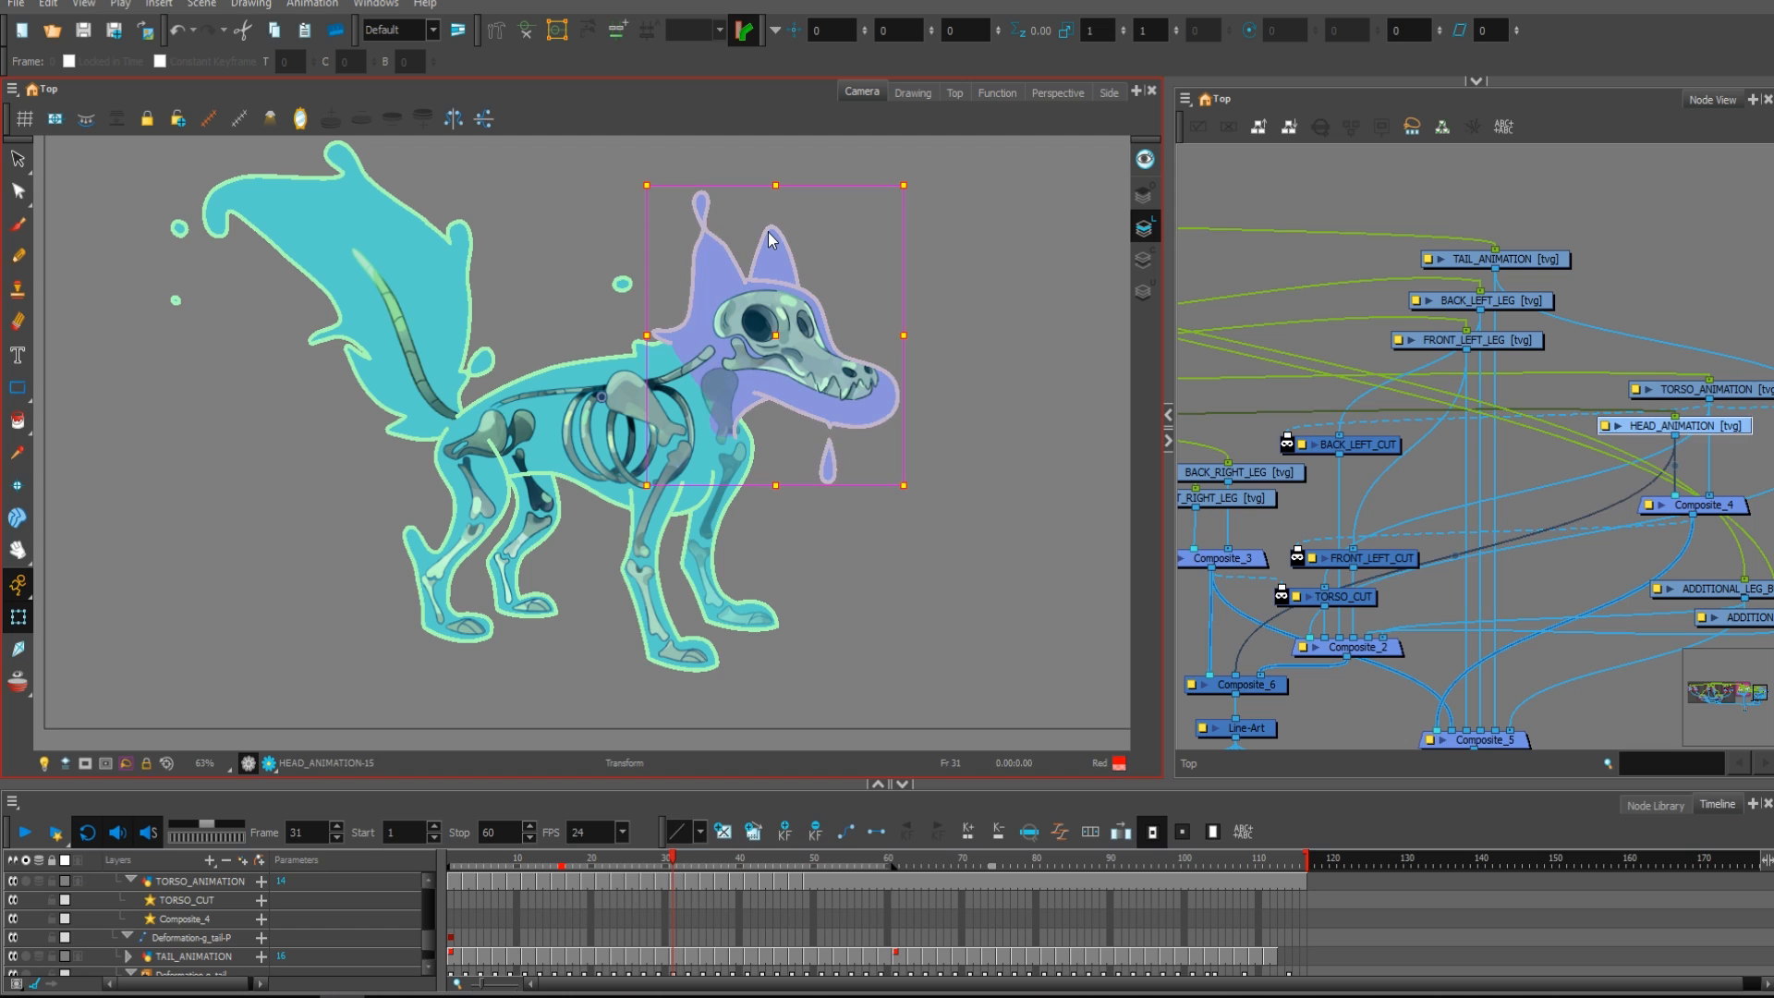
click(1030, 833)
drag(624, 859, 732, 828)
click(1598, 222)
Step: Select the FRONT_LEFT_LEG node and open its drawing in the Drawing view
scroll(1615, 307, down, 5)
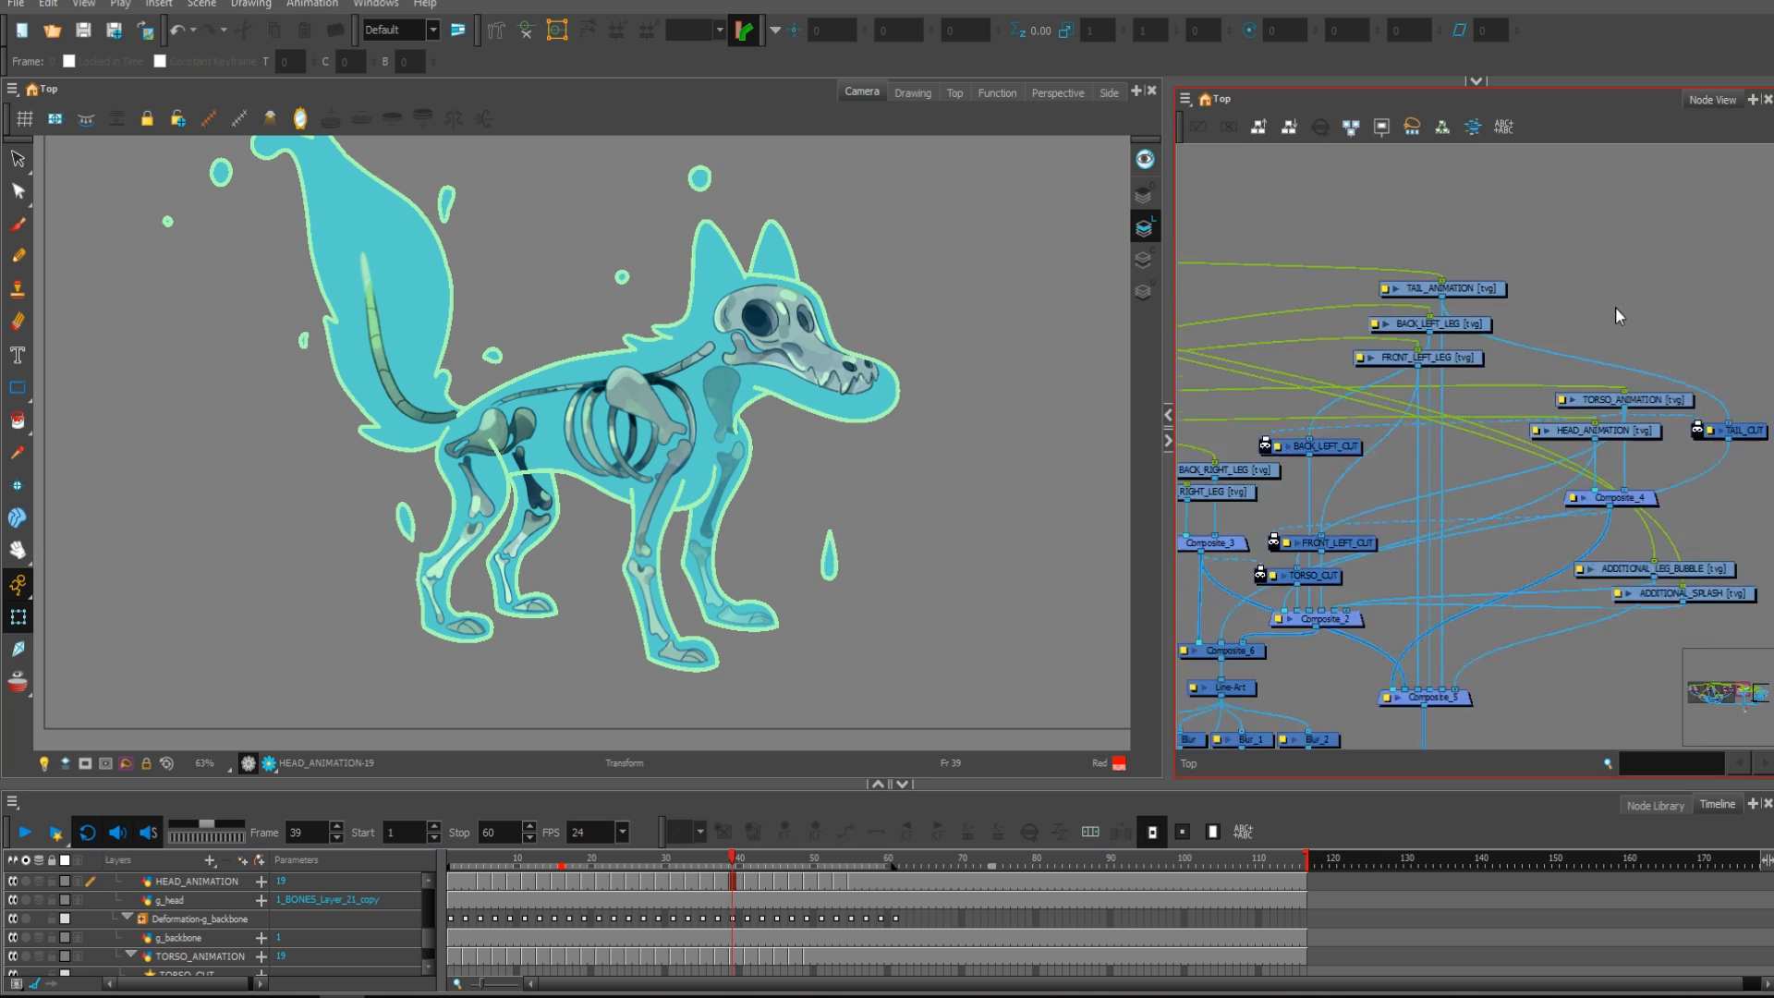
scroll(1570, 518, up, 5)
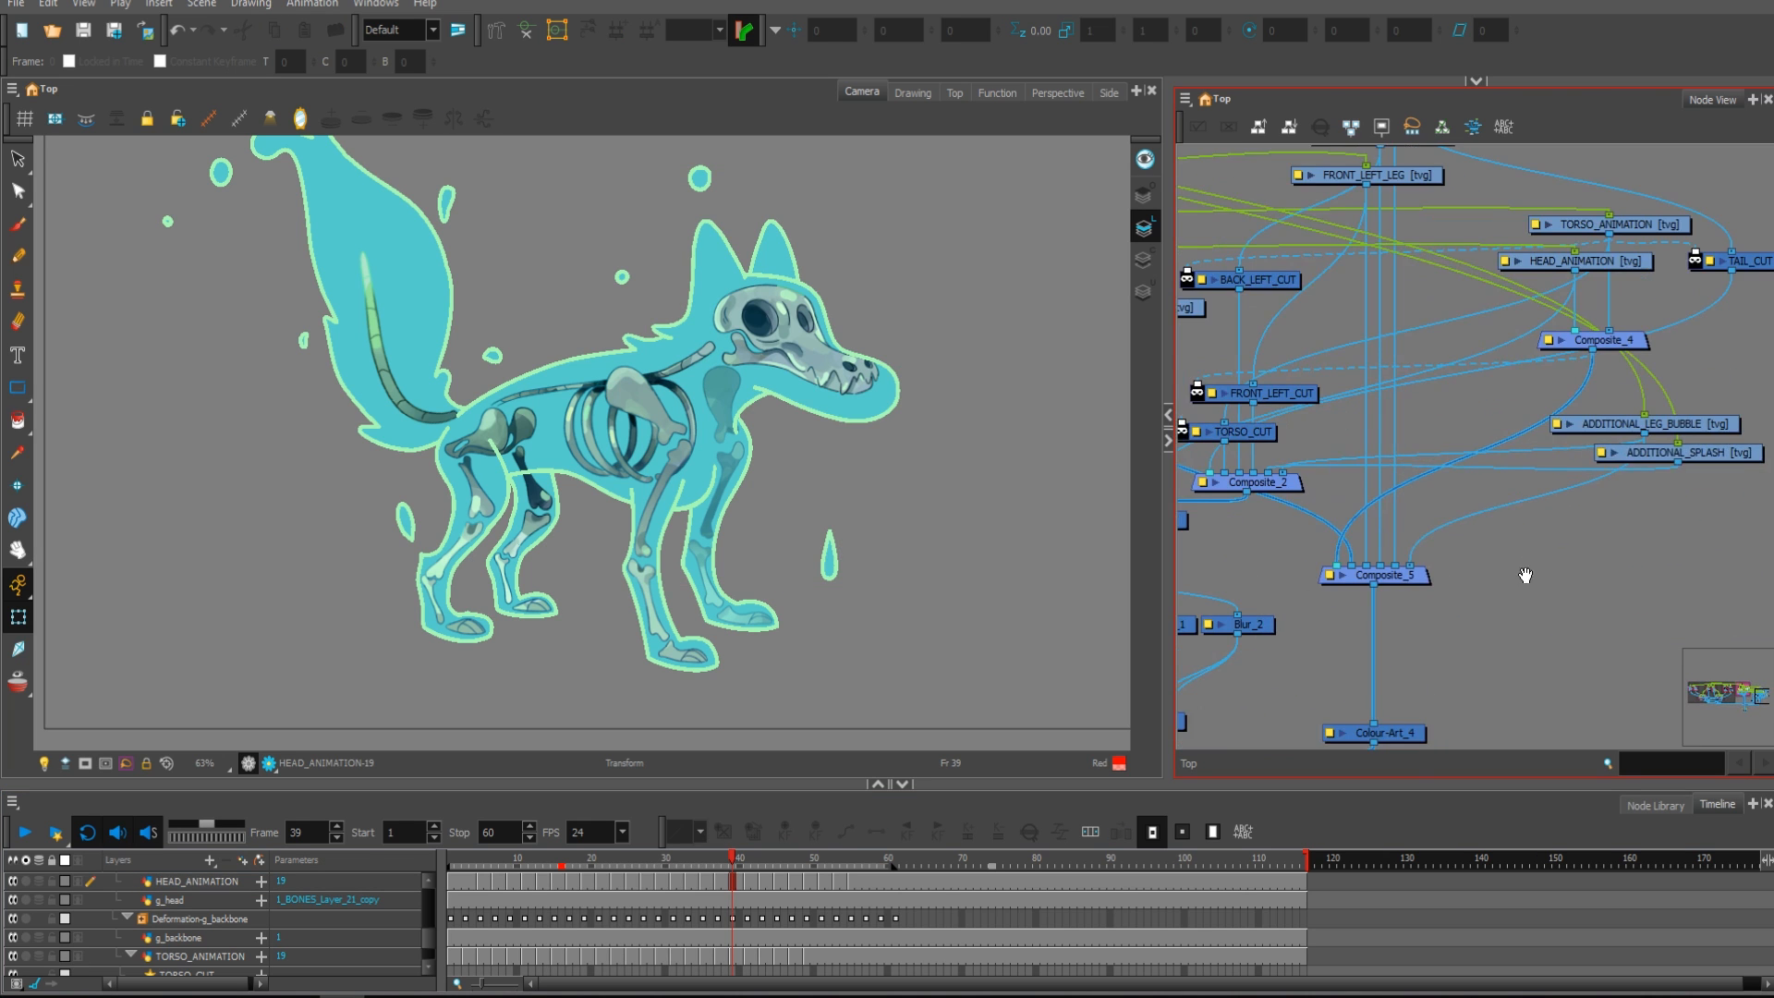
scroll(1545, 443, down, 1)
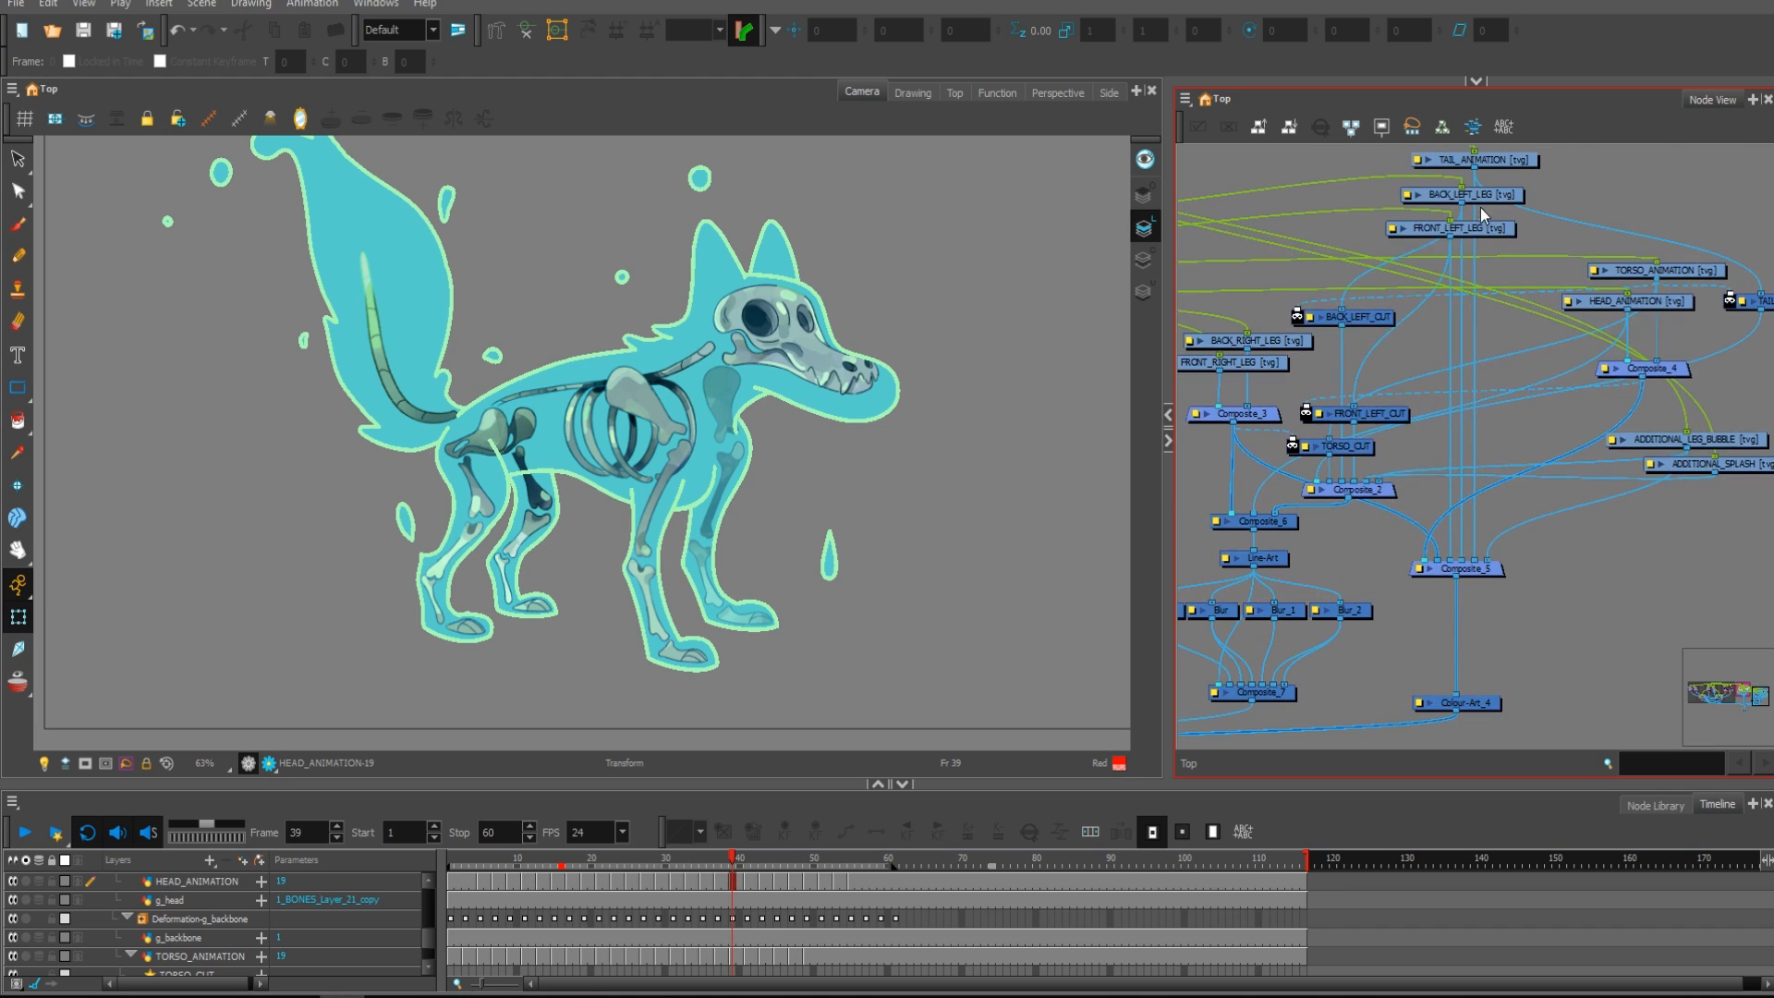
click(1485, 227)
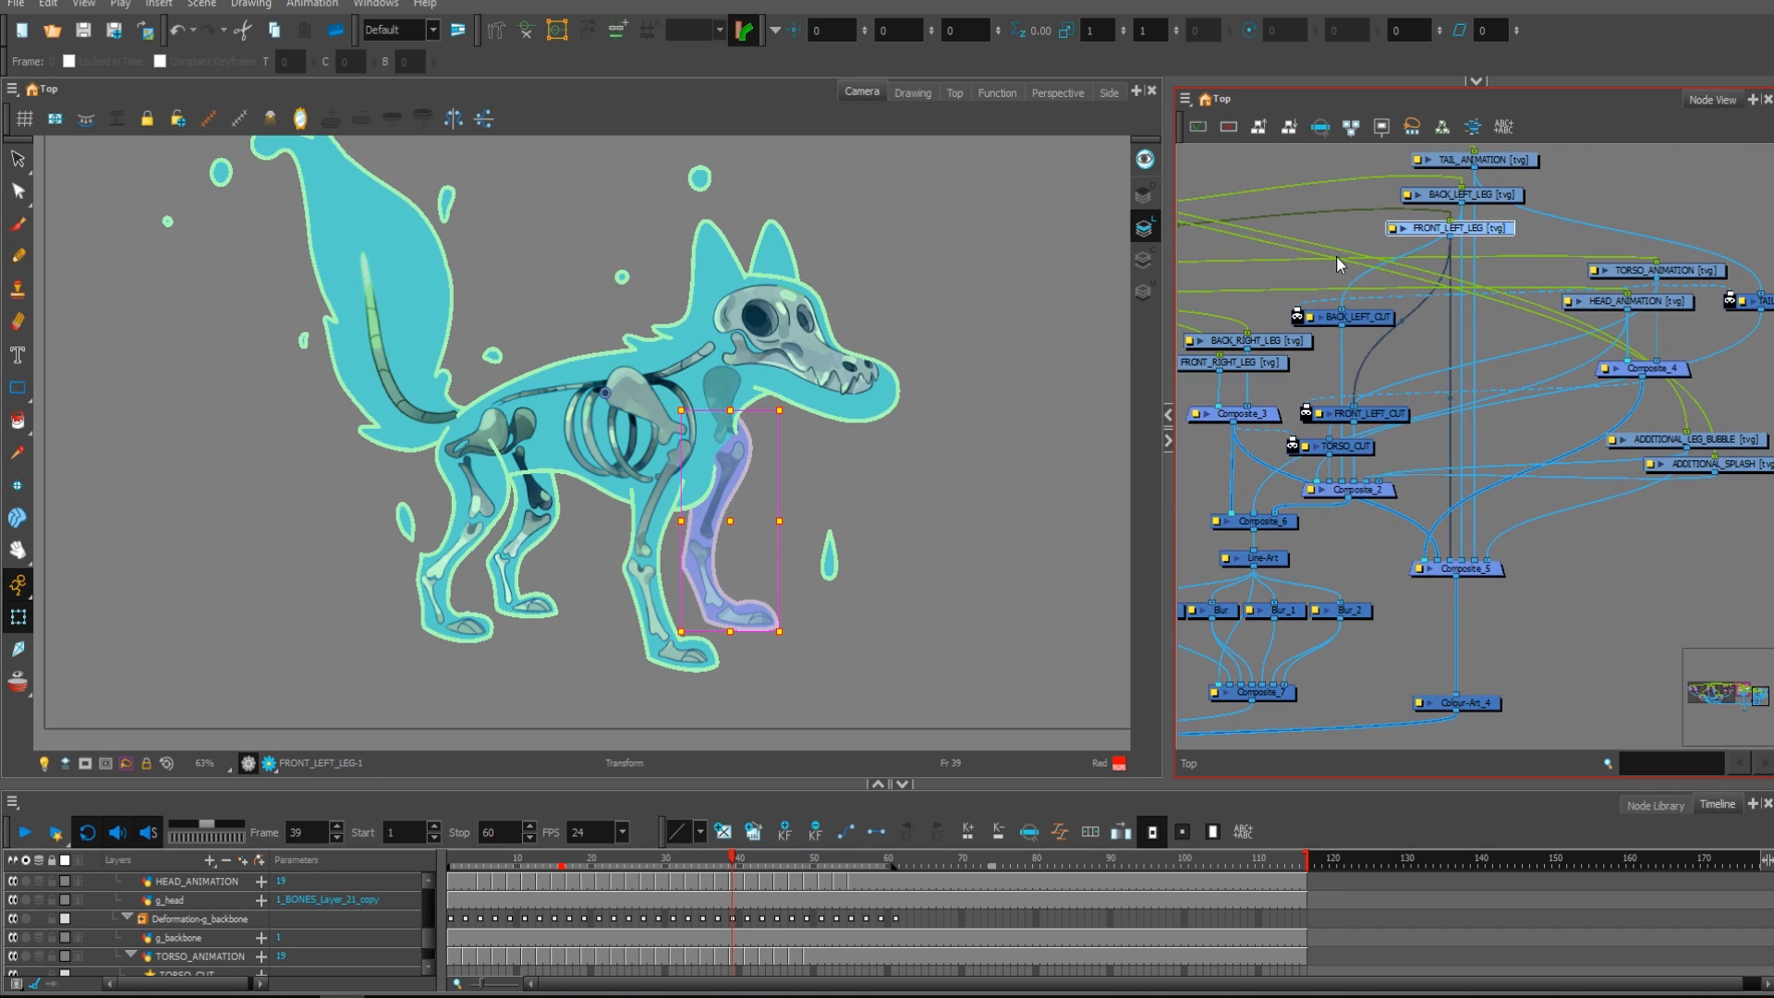
click(913, 92)
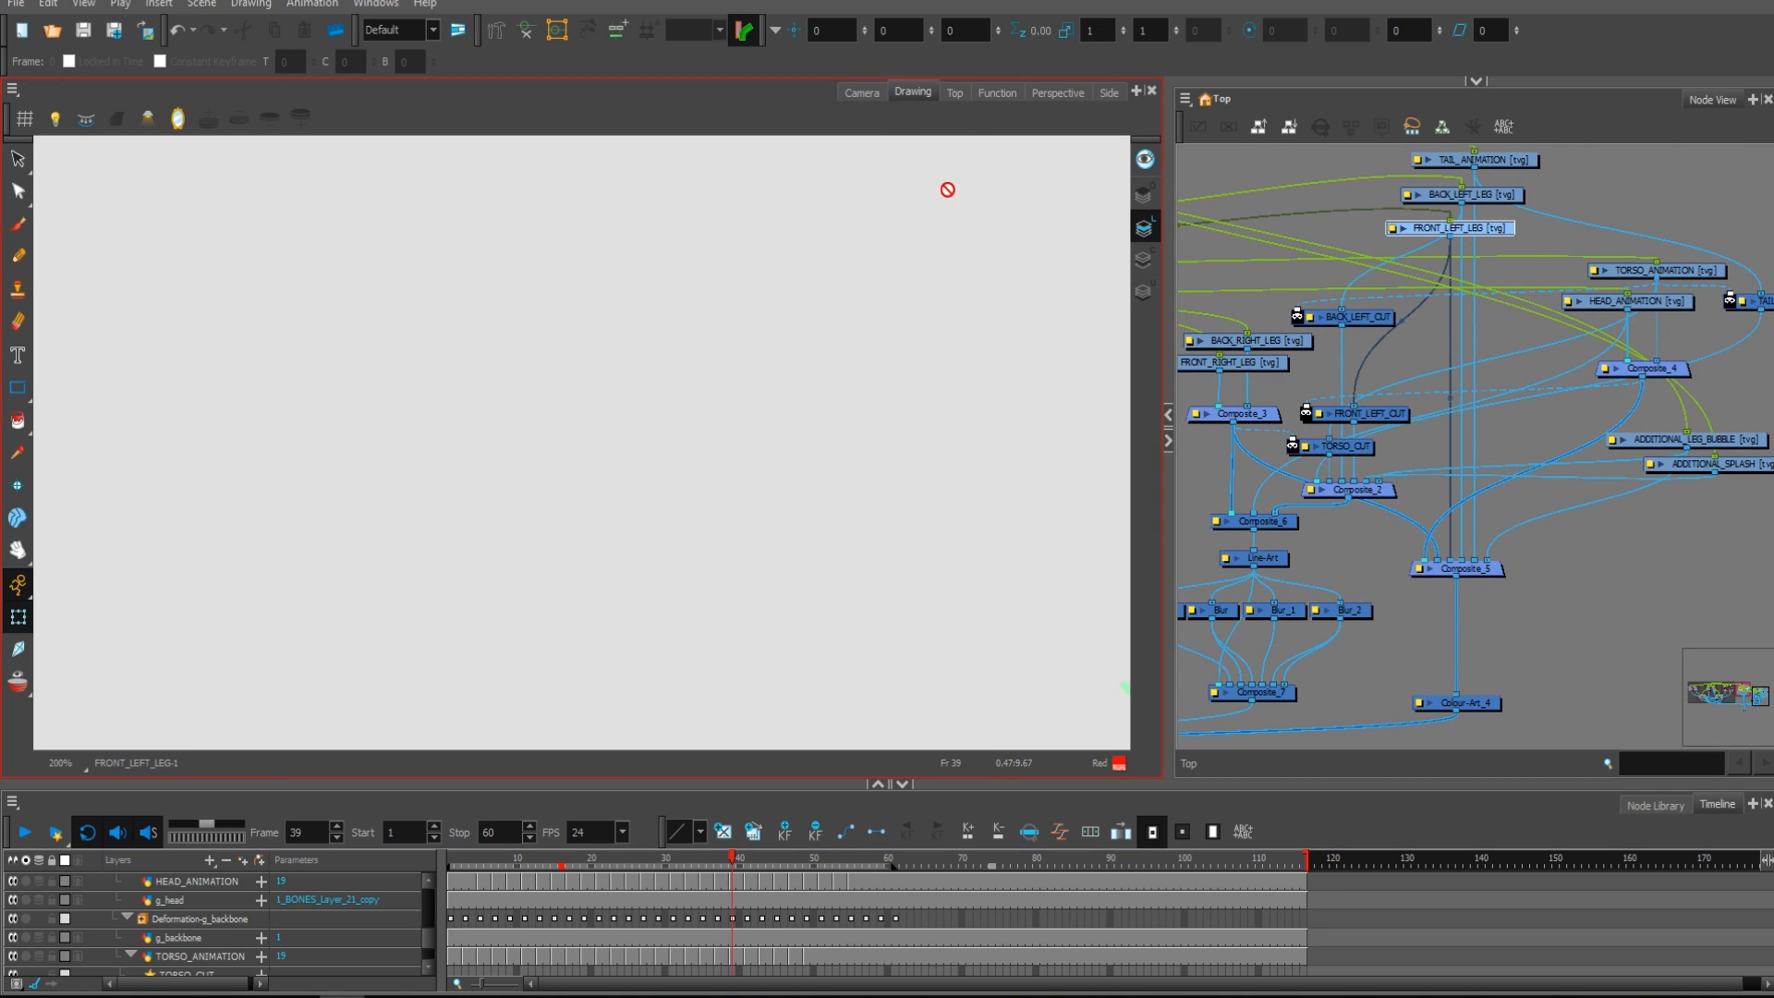
Step: Inspect the TORSO_ANIMATION drawing's colour art and line art layers, and return to the Camera view
drag(1673, 194, 1647, 237)
click(1647, 238)
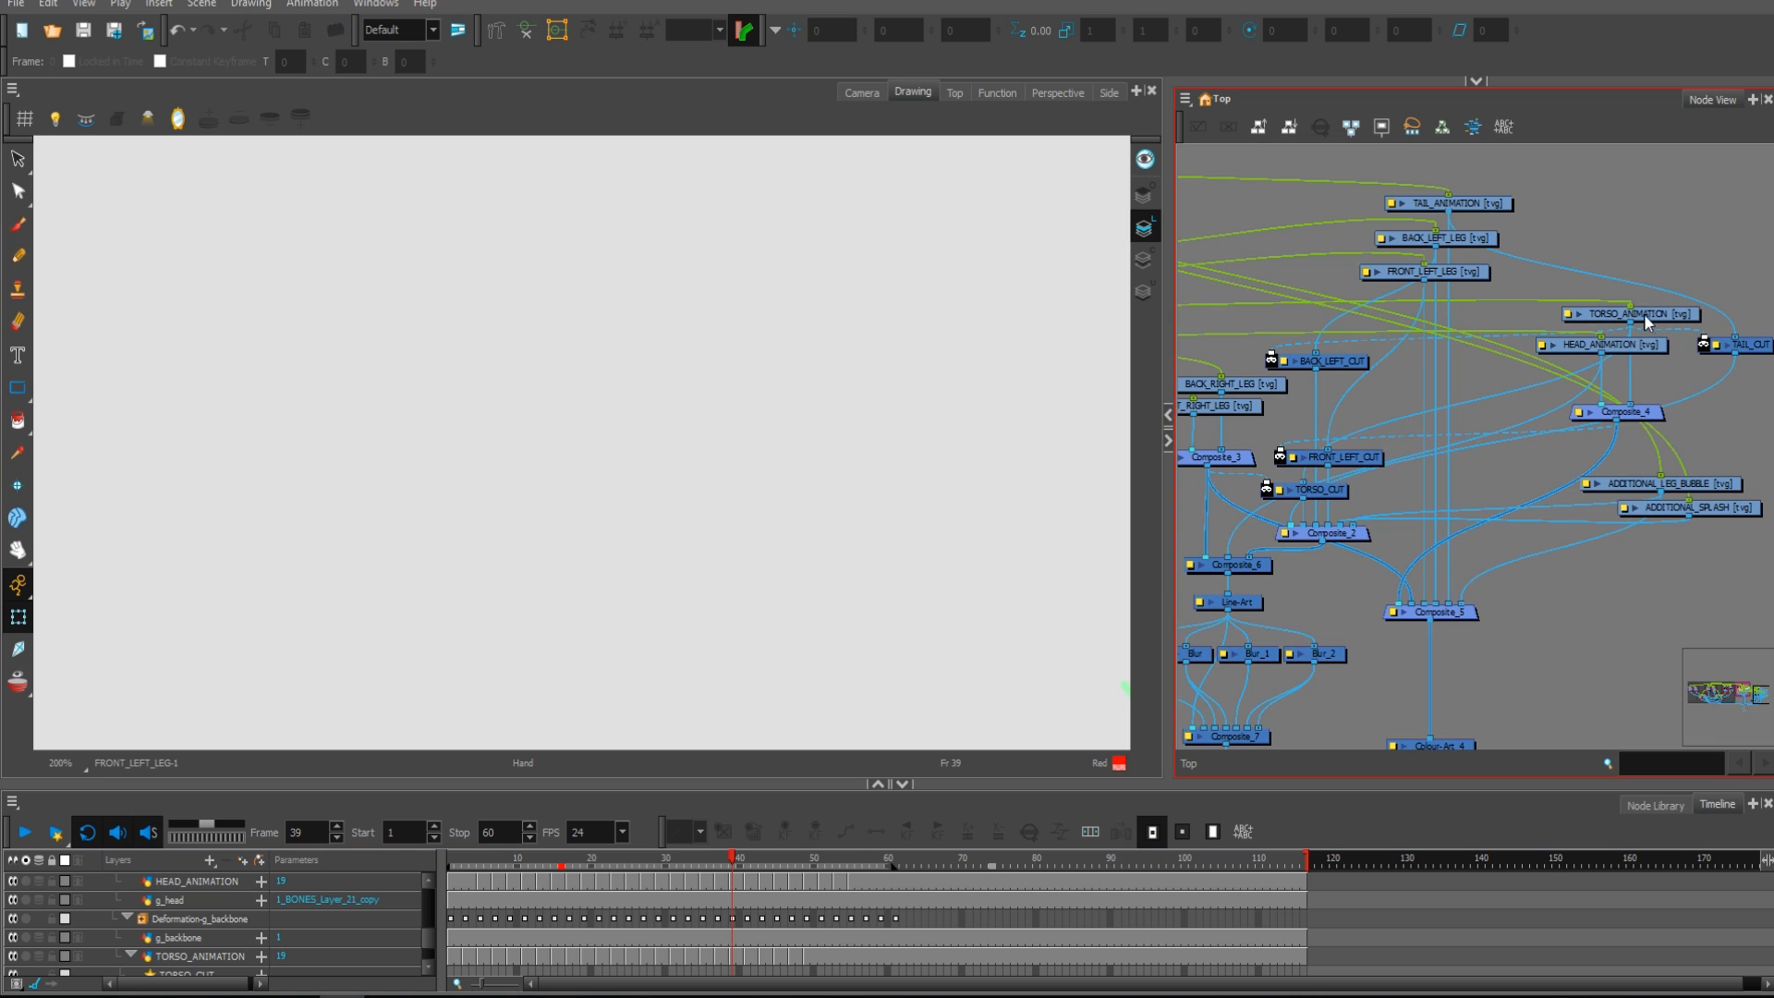
click(1651, 321)
click(1144, 263)
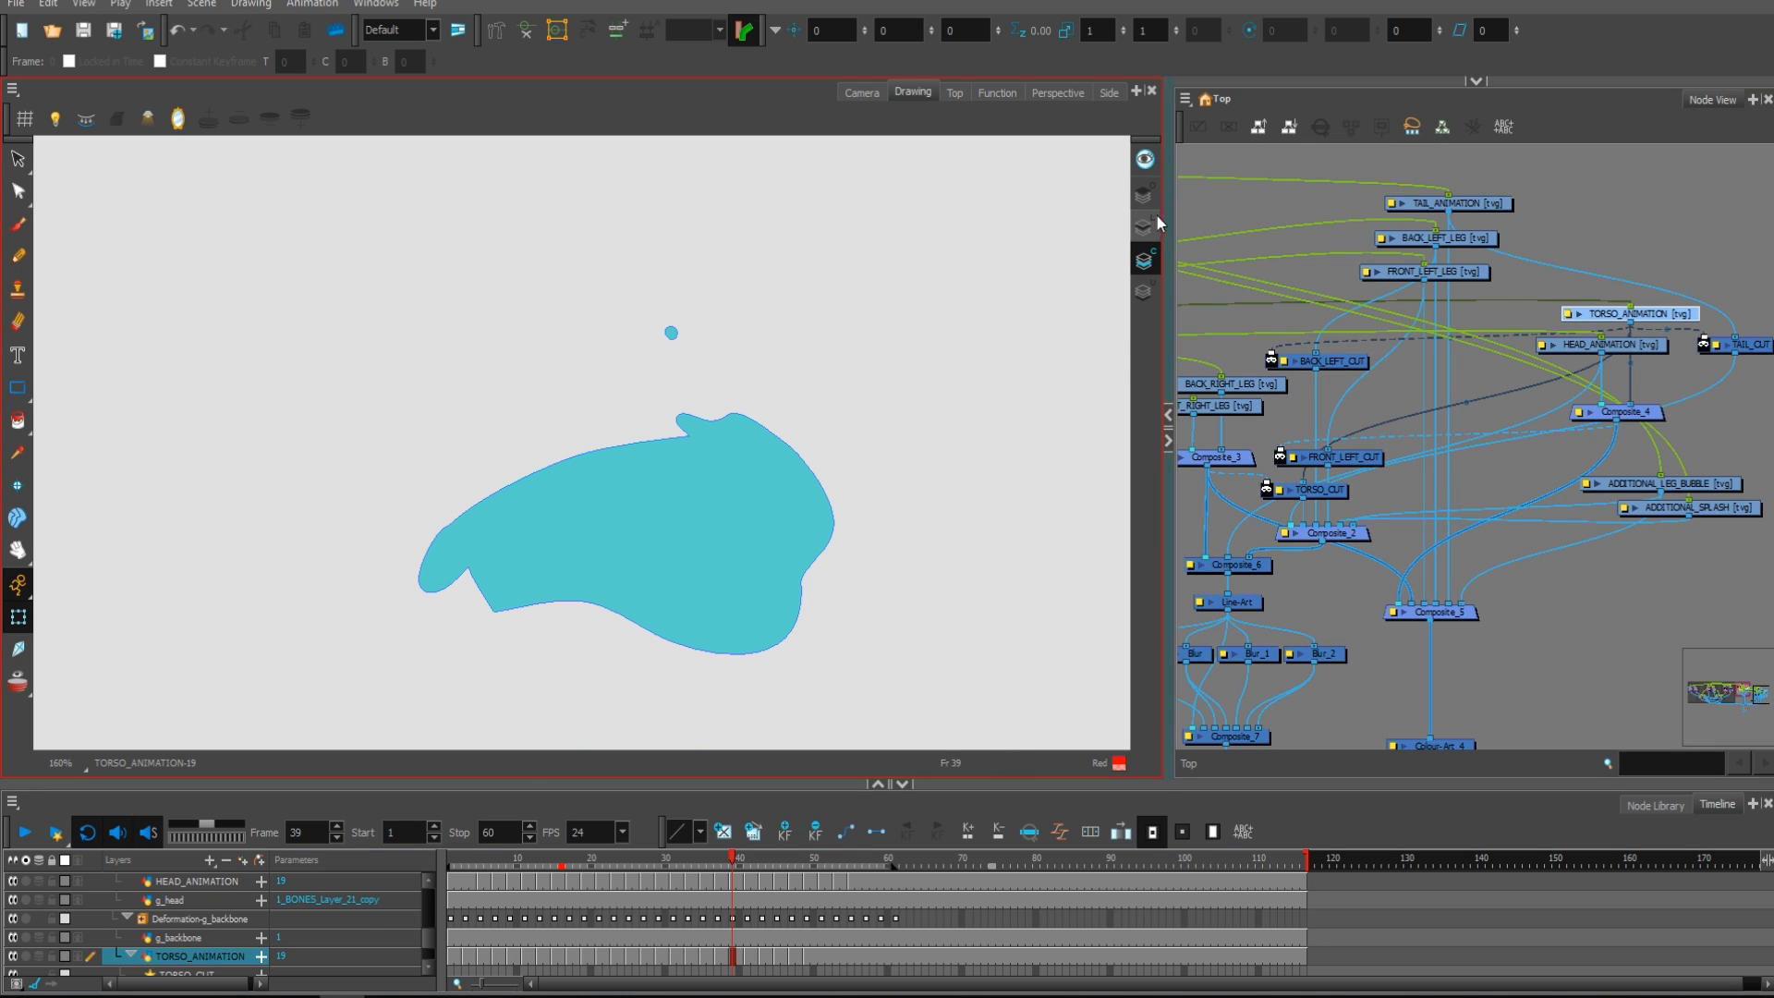
click(1144, 227)
drag(1005, 516, 1053, 316)
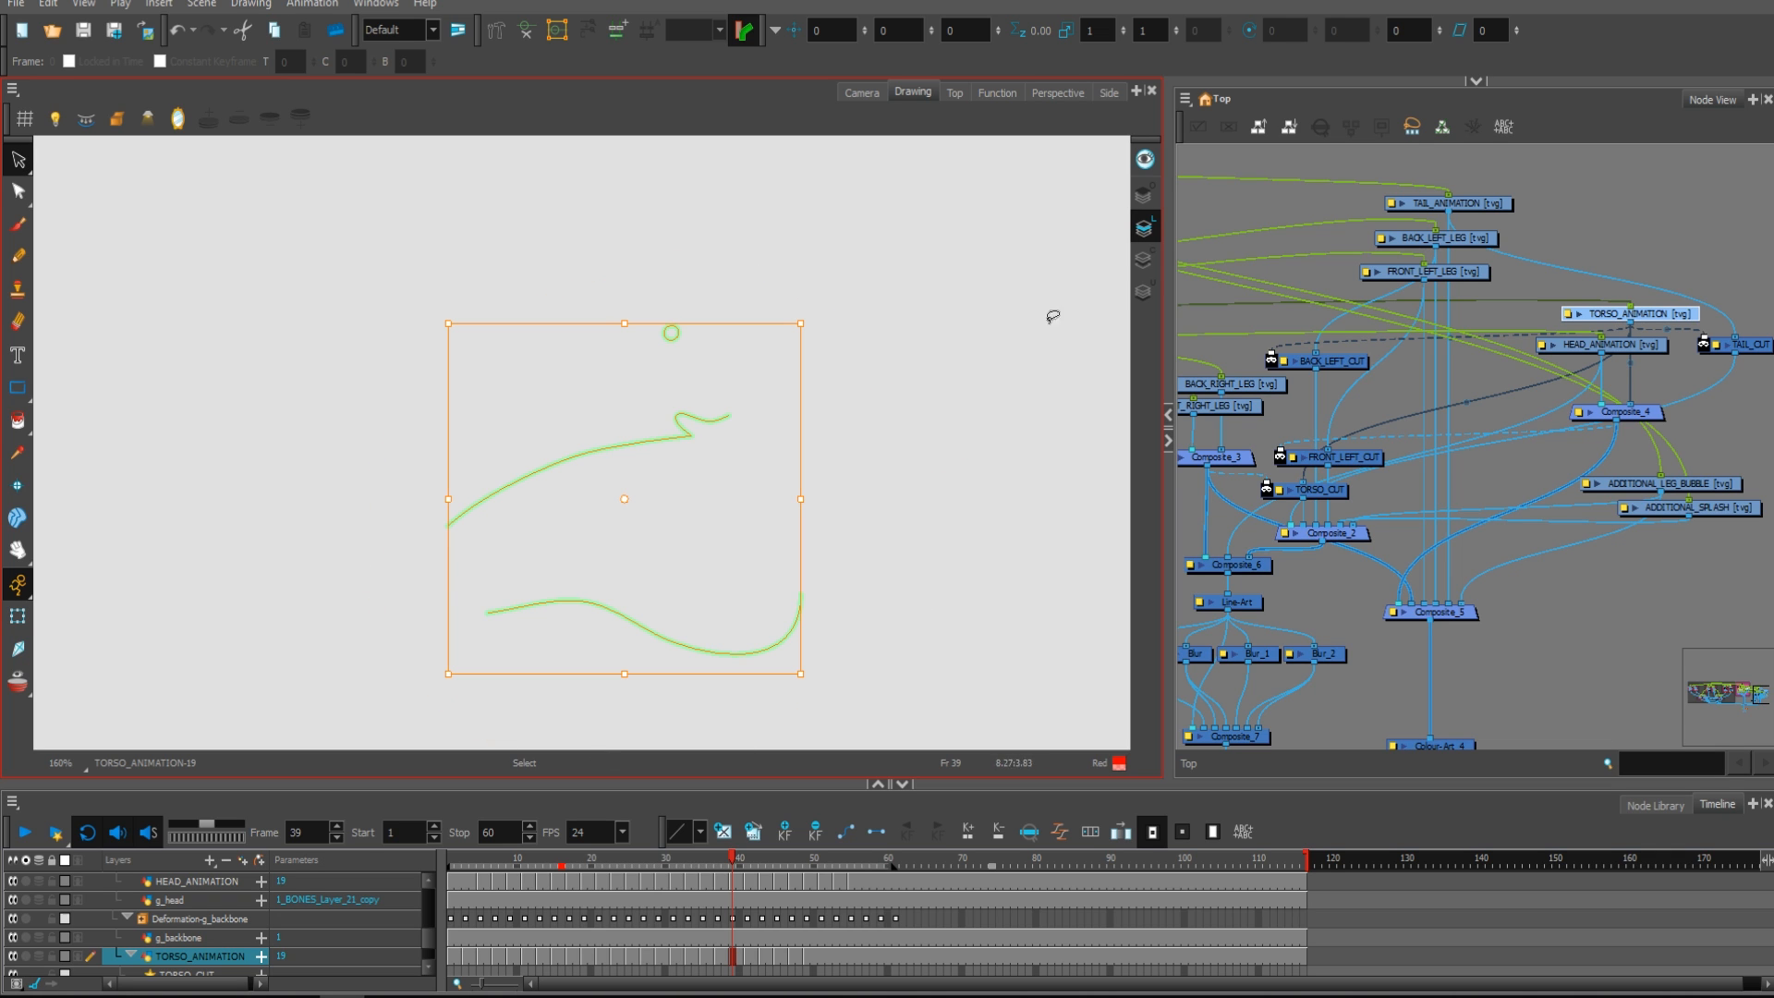
click(863, 93)
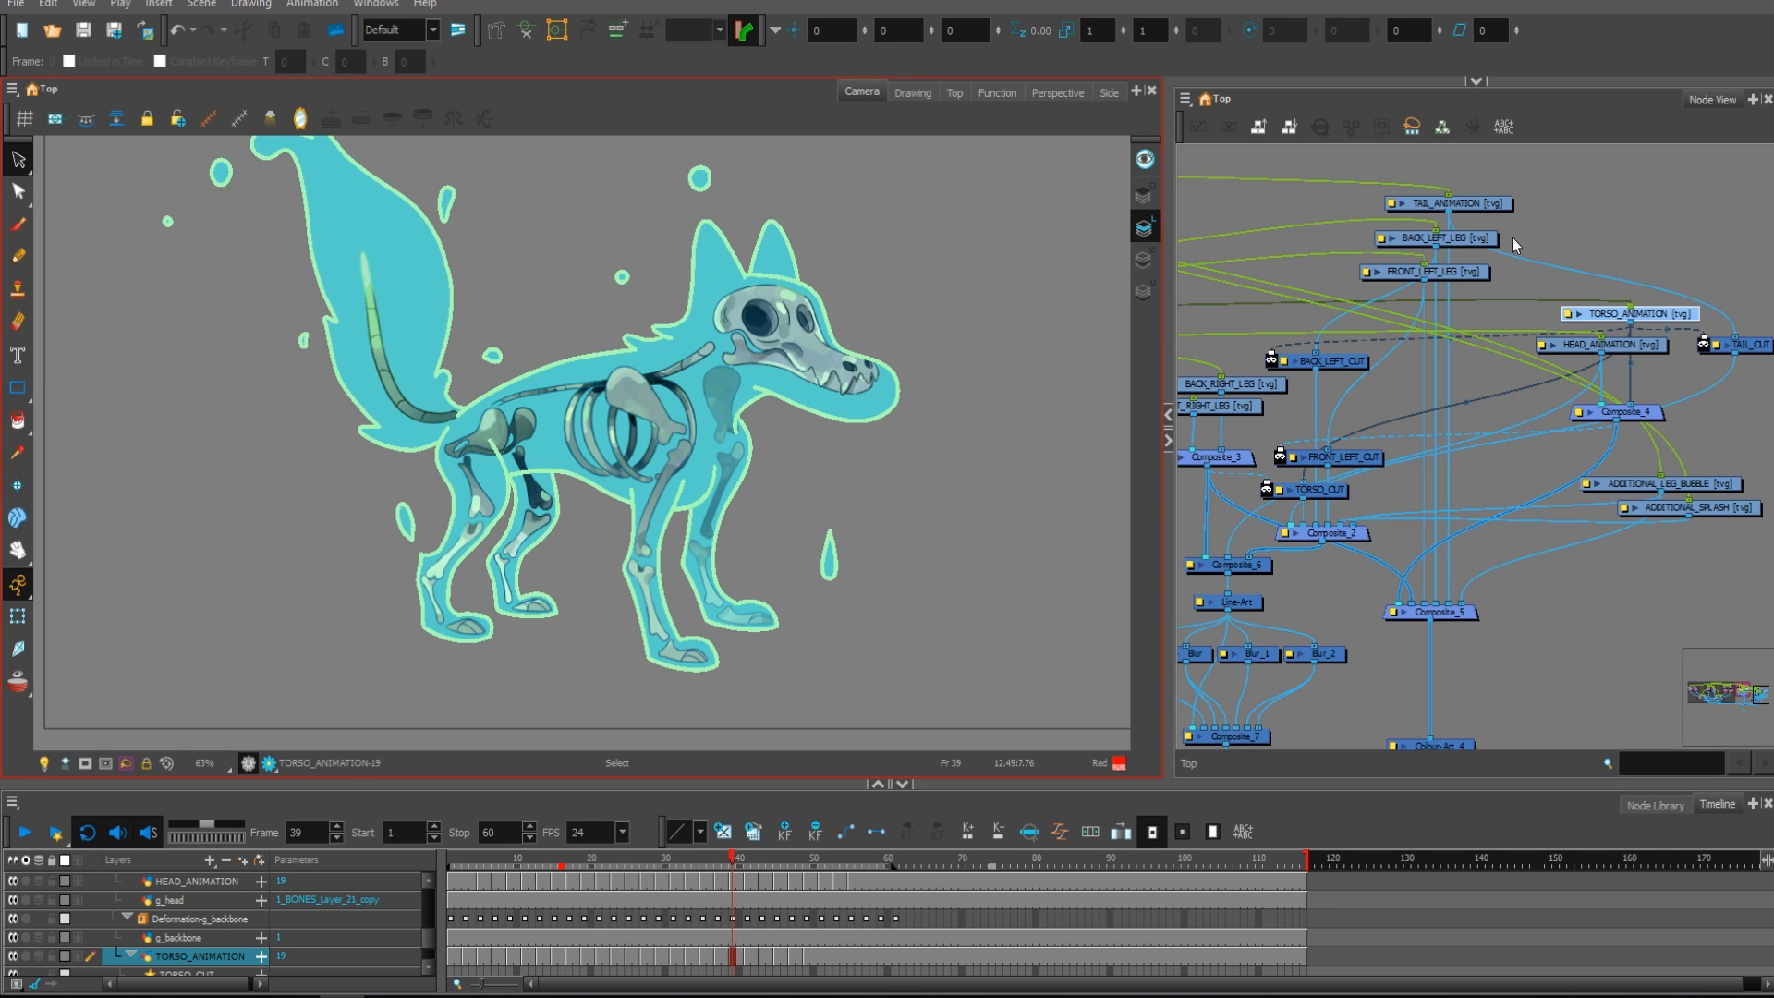
Step: Examine the Line-Art node and its Glow, Blur, Blur_1 and Blur_2 branches into Composite_7
drag(1578, 562, 1769, 404)
click(1437, 444)
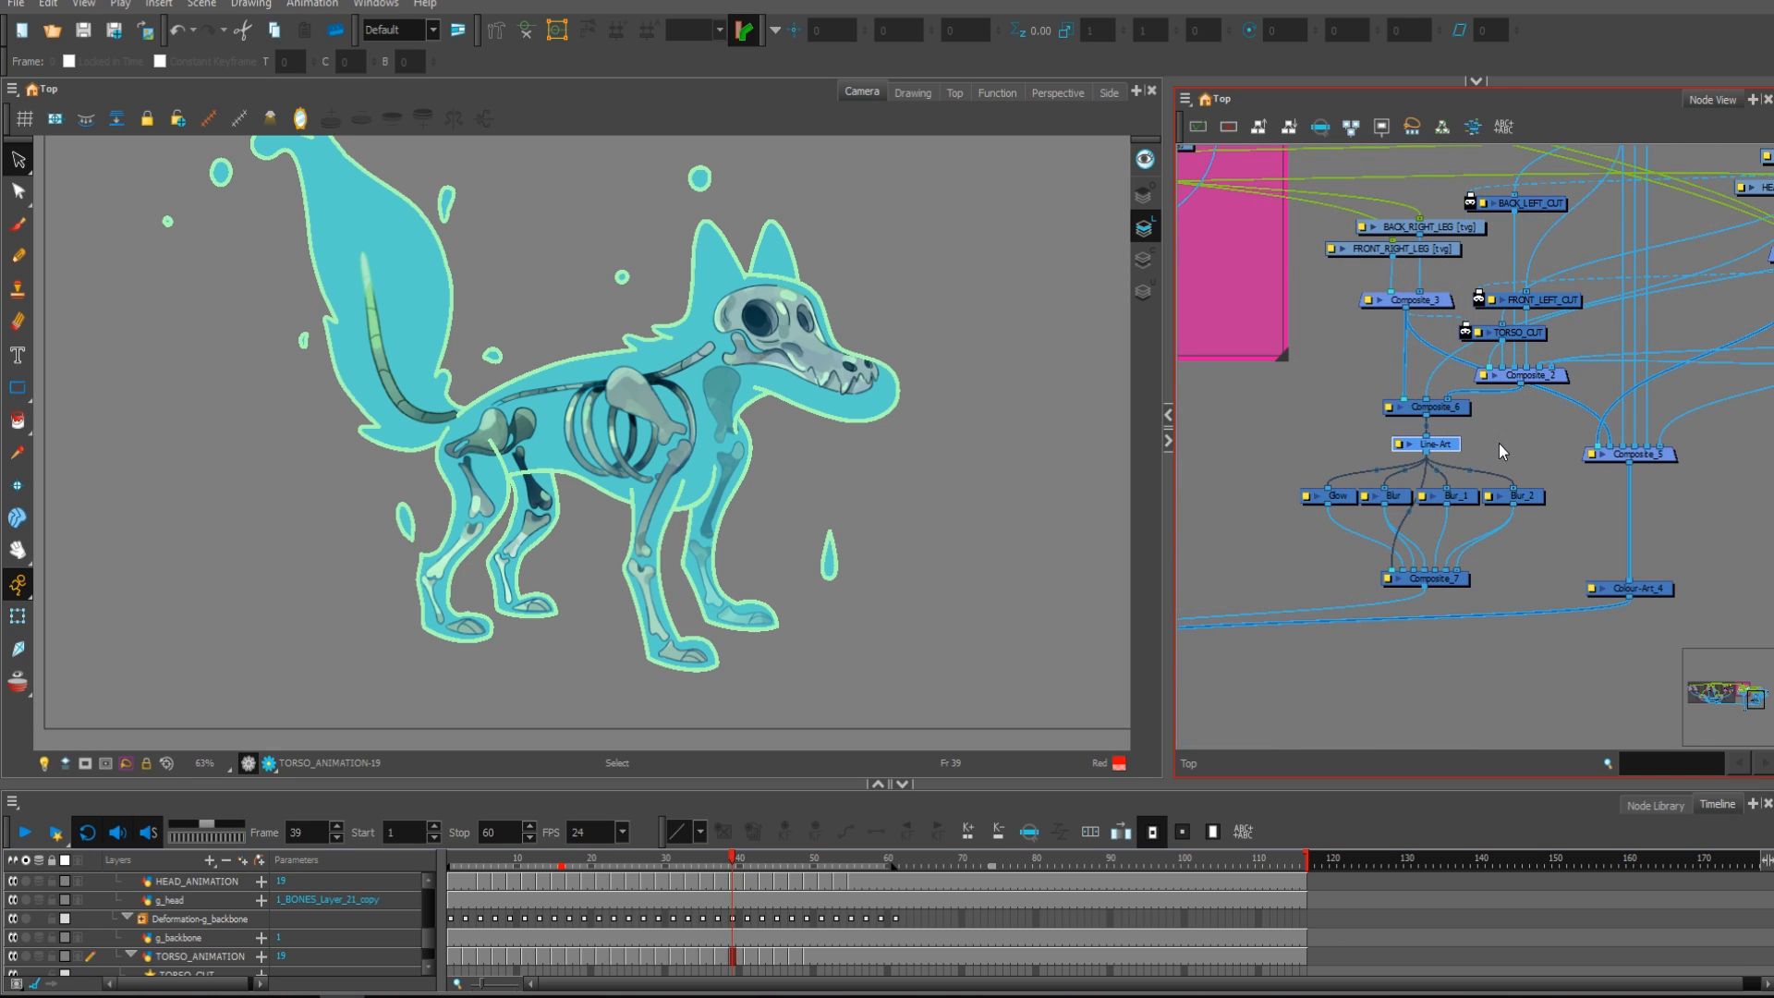
scroll(1478, 439, up, 2)
drag(1239, 478, 1549, 543)
key(ctrl+z)
key(ctrl+z)
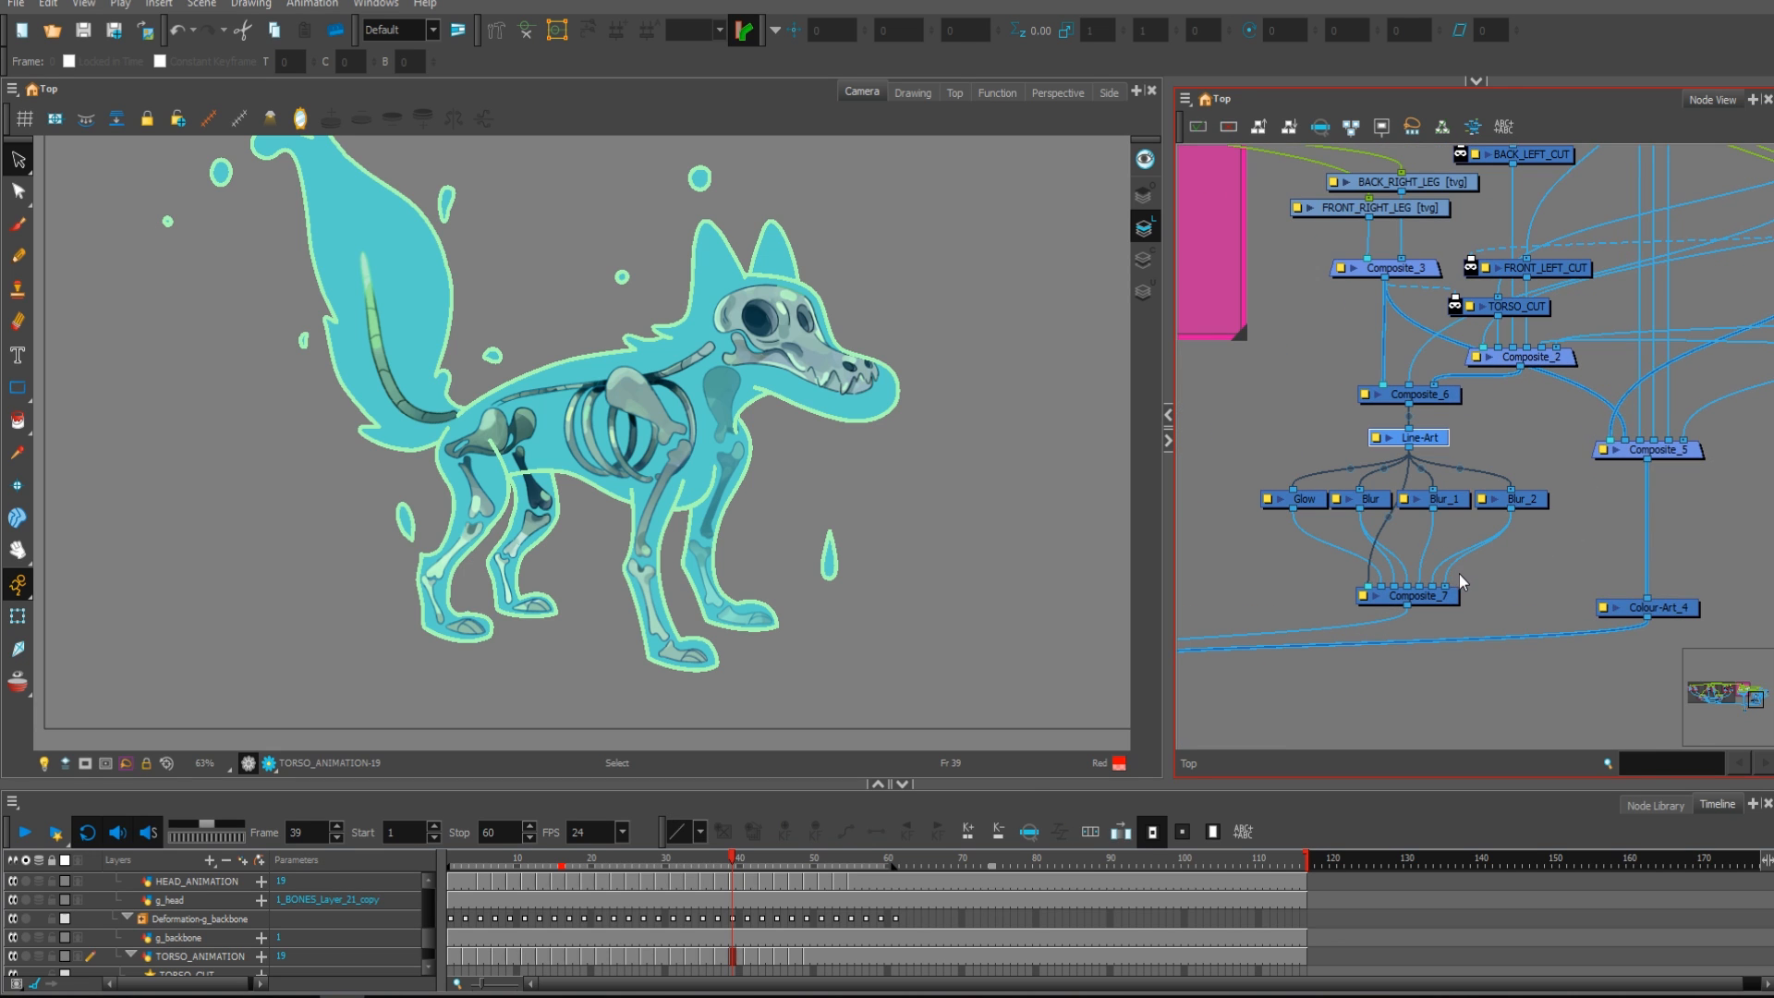
drag(1539, 454, 1480, 477)
scroll(1480, 478, down, 2)
drag(1542, 421, 1432, 452)
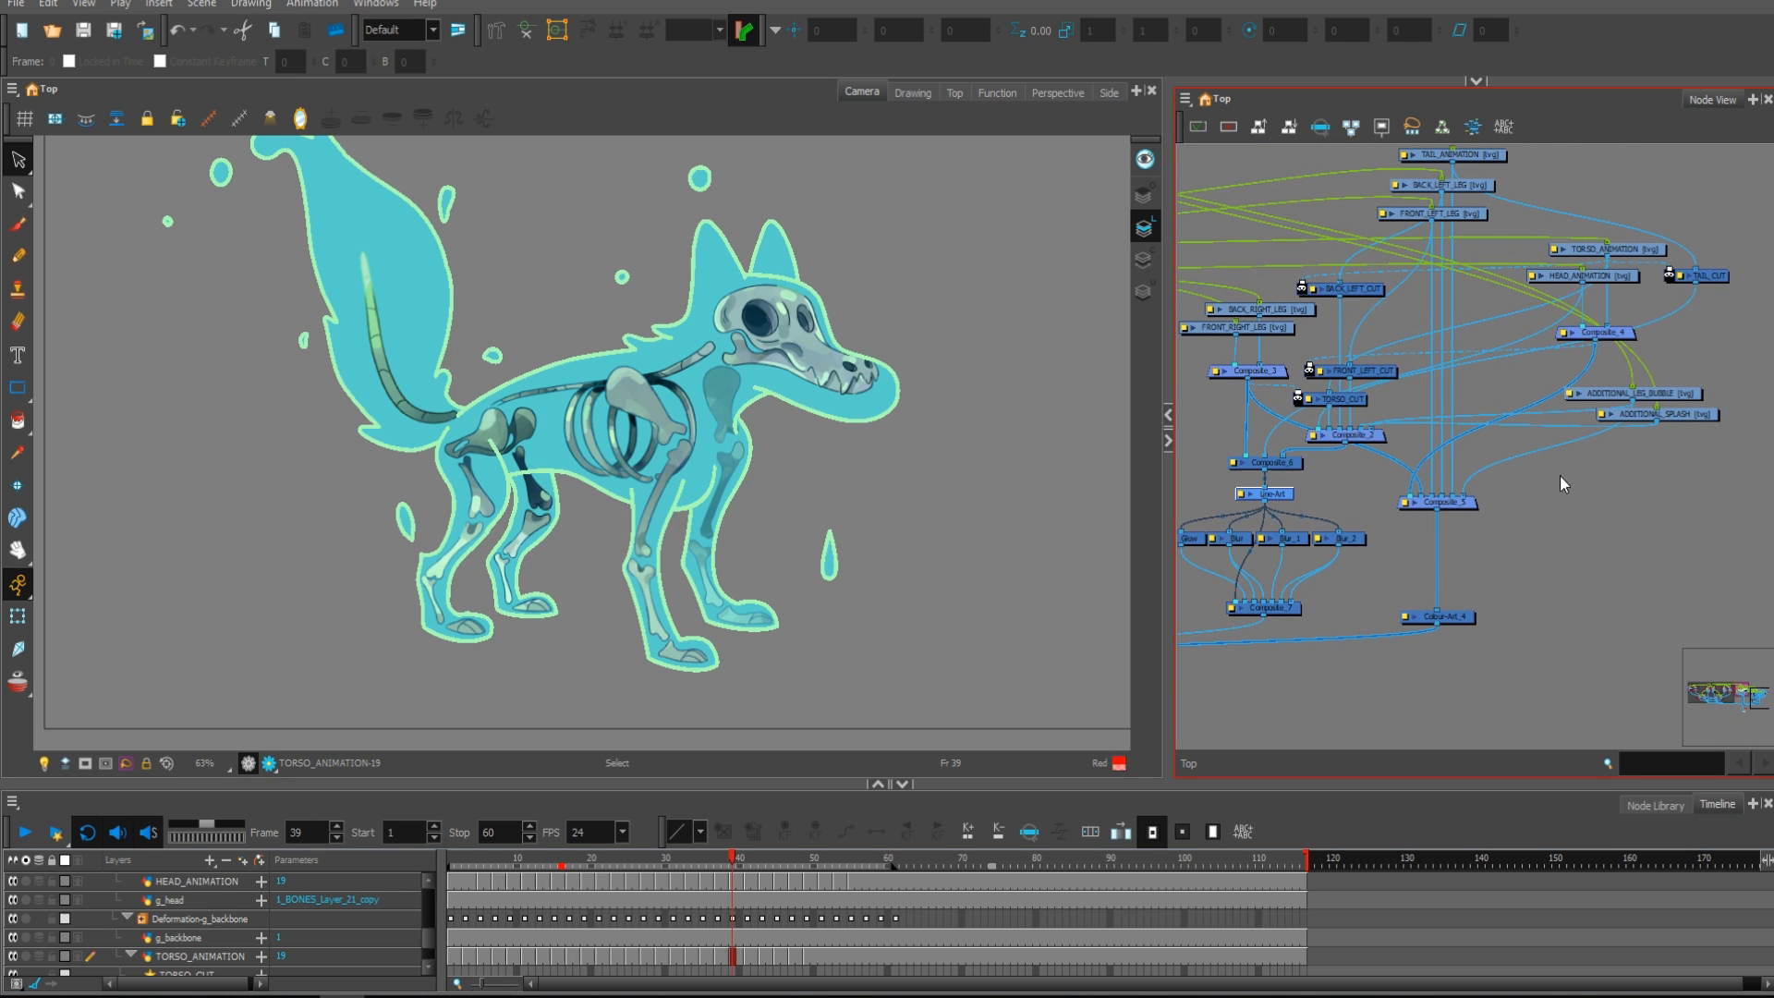
Step: Disable the node supplying the body's colour fill so that only the outline and bones are displayed
click(1340, 398)
click(1571, 544)
scroll(1540, 455, down, 2)
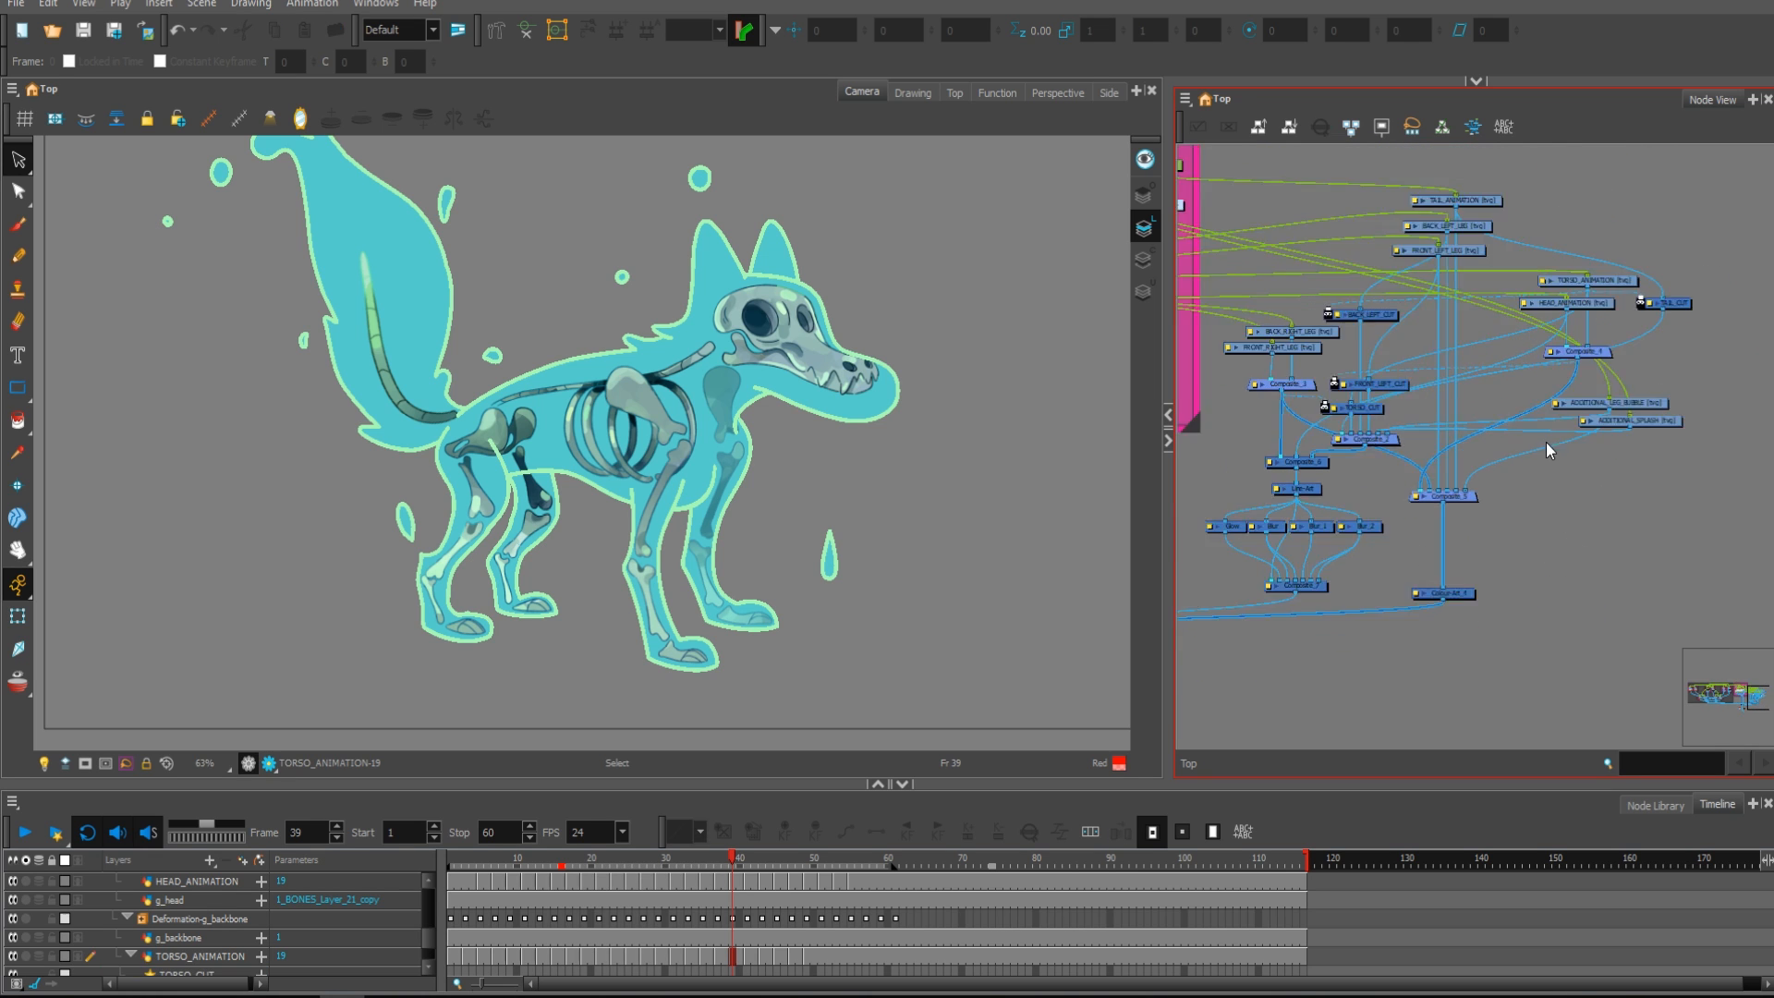
drag(1423, 519, 1574, 483)
scroll(1453, 451, down, 2)
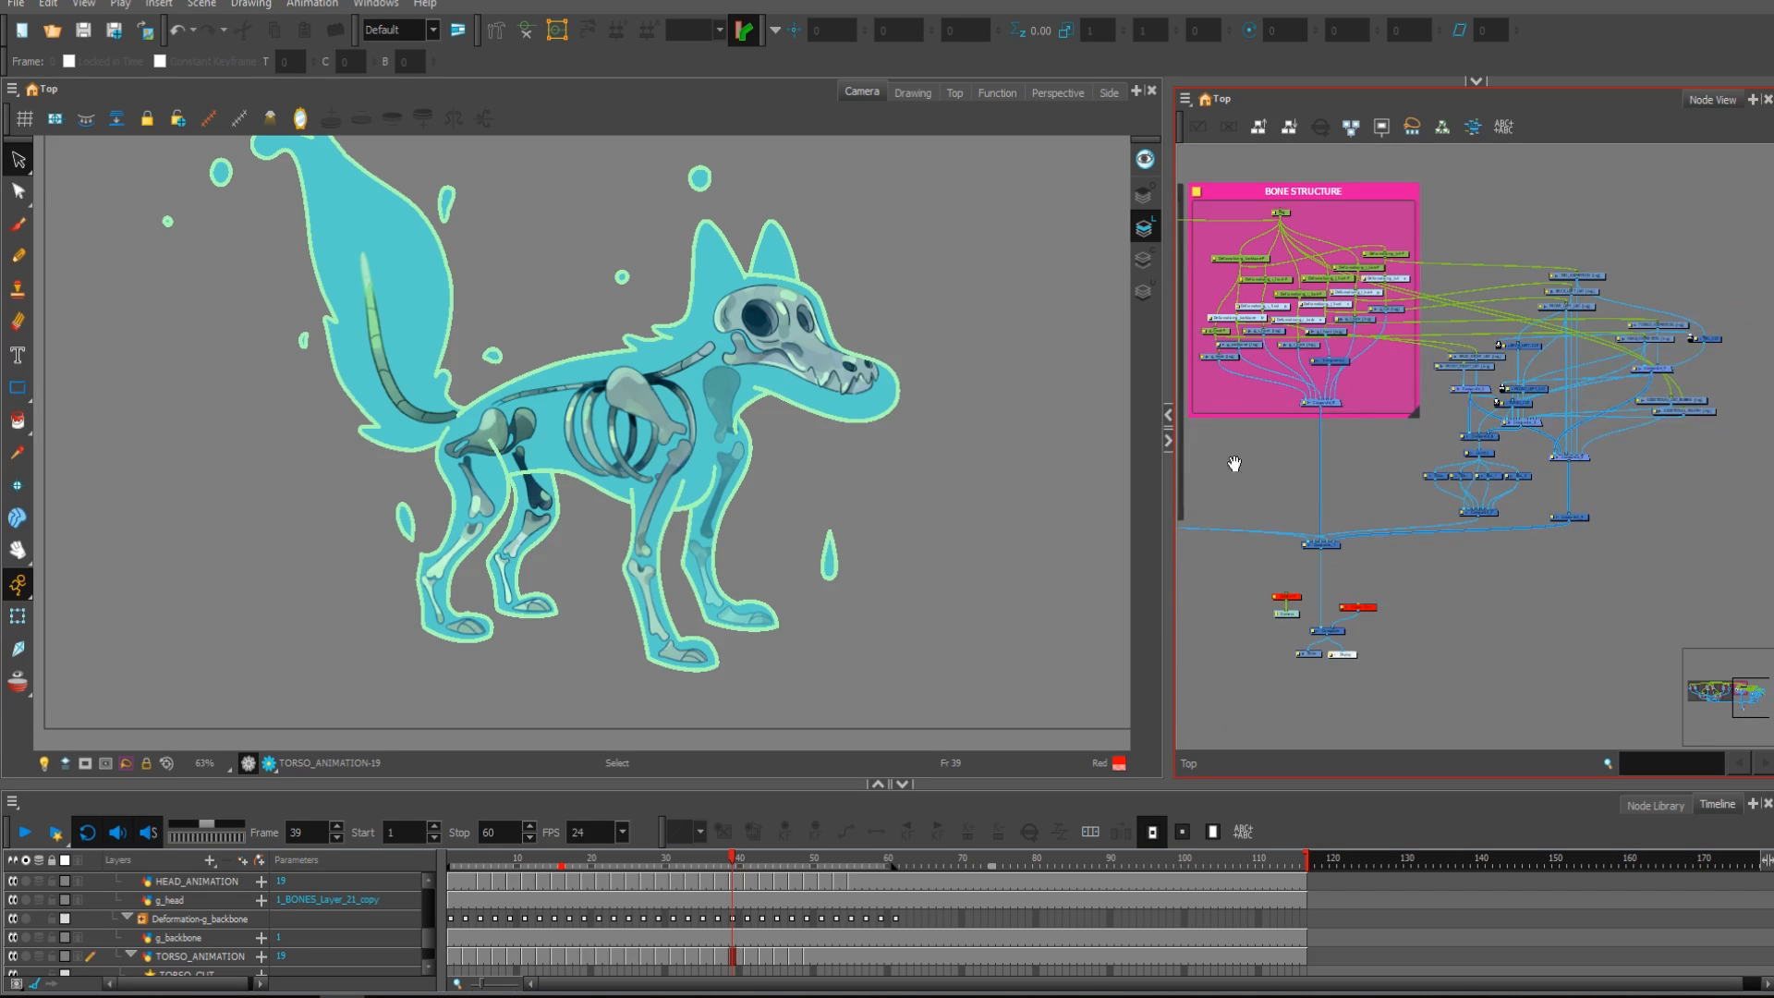
drag(1229, 457, 1576, 472)
drag(1445, 474, 1525, 527)
scroll(1636, 536, up, 1)
scroll(1635, 536, up, 2)
drag(1691, 527, 1229, 499)
drag(1709, 489, 1388, 476)
click(1465, 467)
key(d)
Step: Examine the BUBBLES backdrop with its tail, torso, head, back legs and front legs groups, and select it
drag(1201, 545, 1596, 523)
scroll(1596, 523, down, 1)
drag(1279, 455, 1555, 523)
drag(1269, 233, 1577, 293)
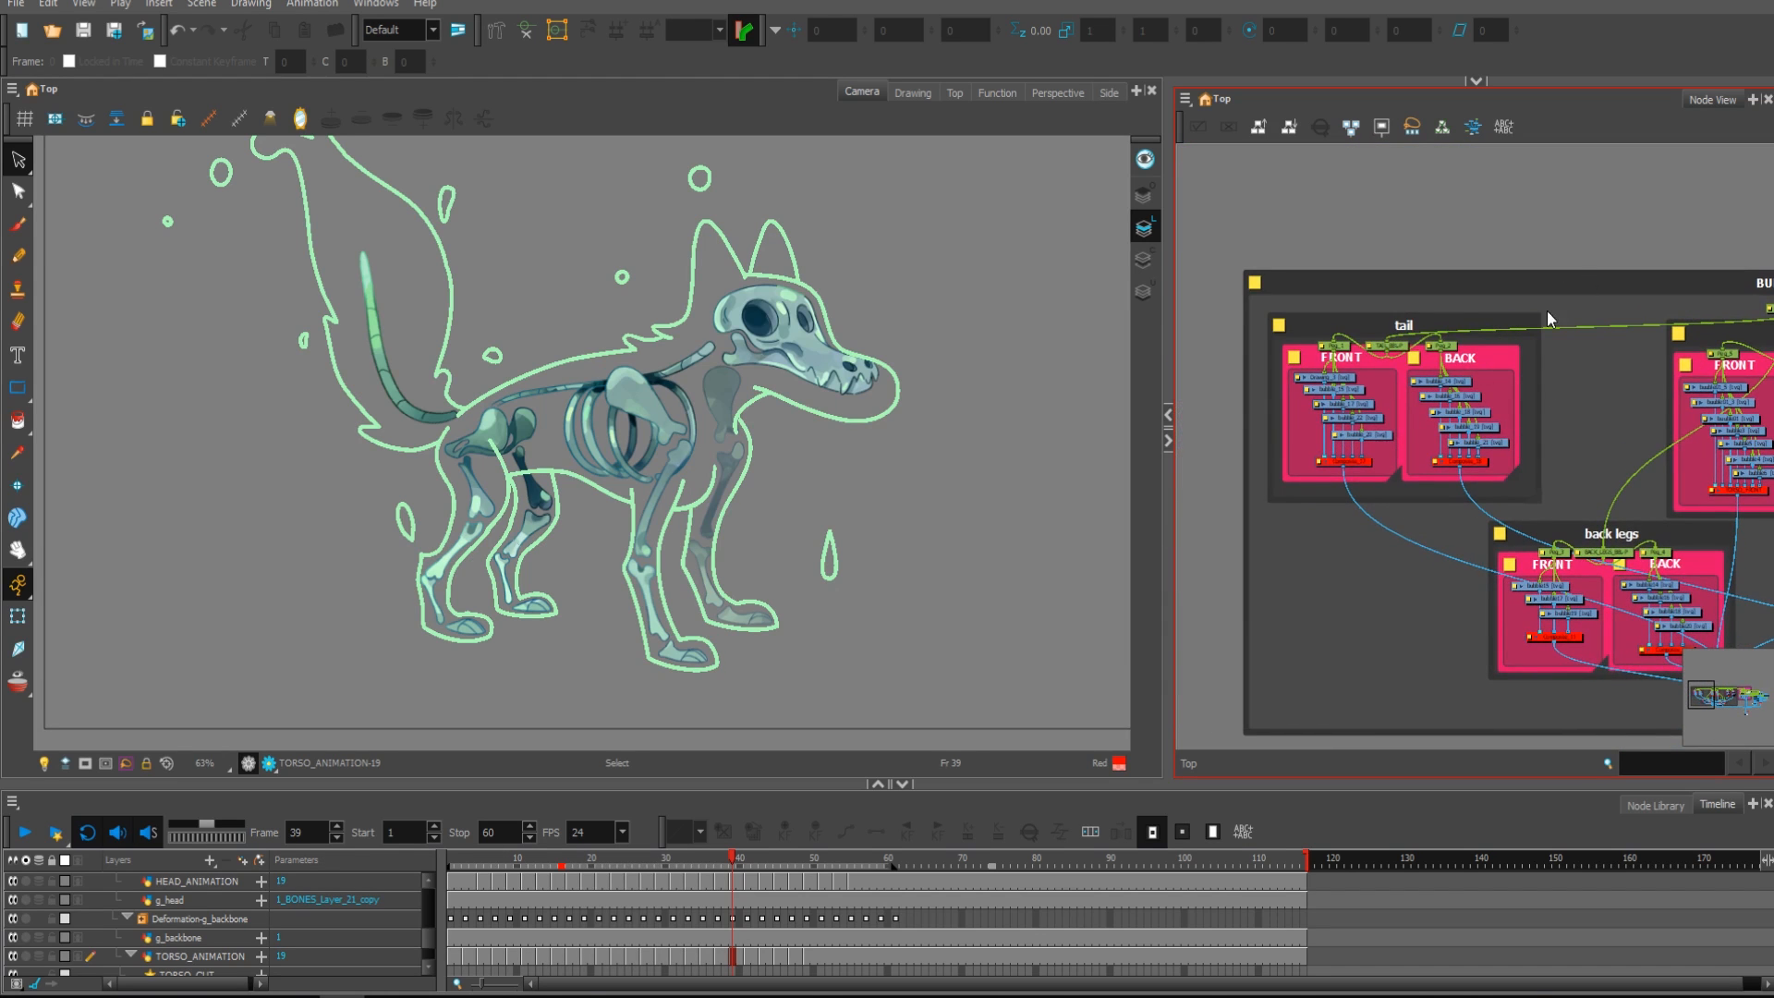
scroll(1552, 416, down, 5)
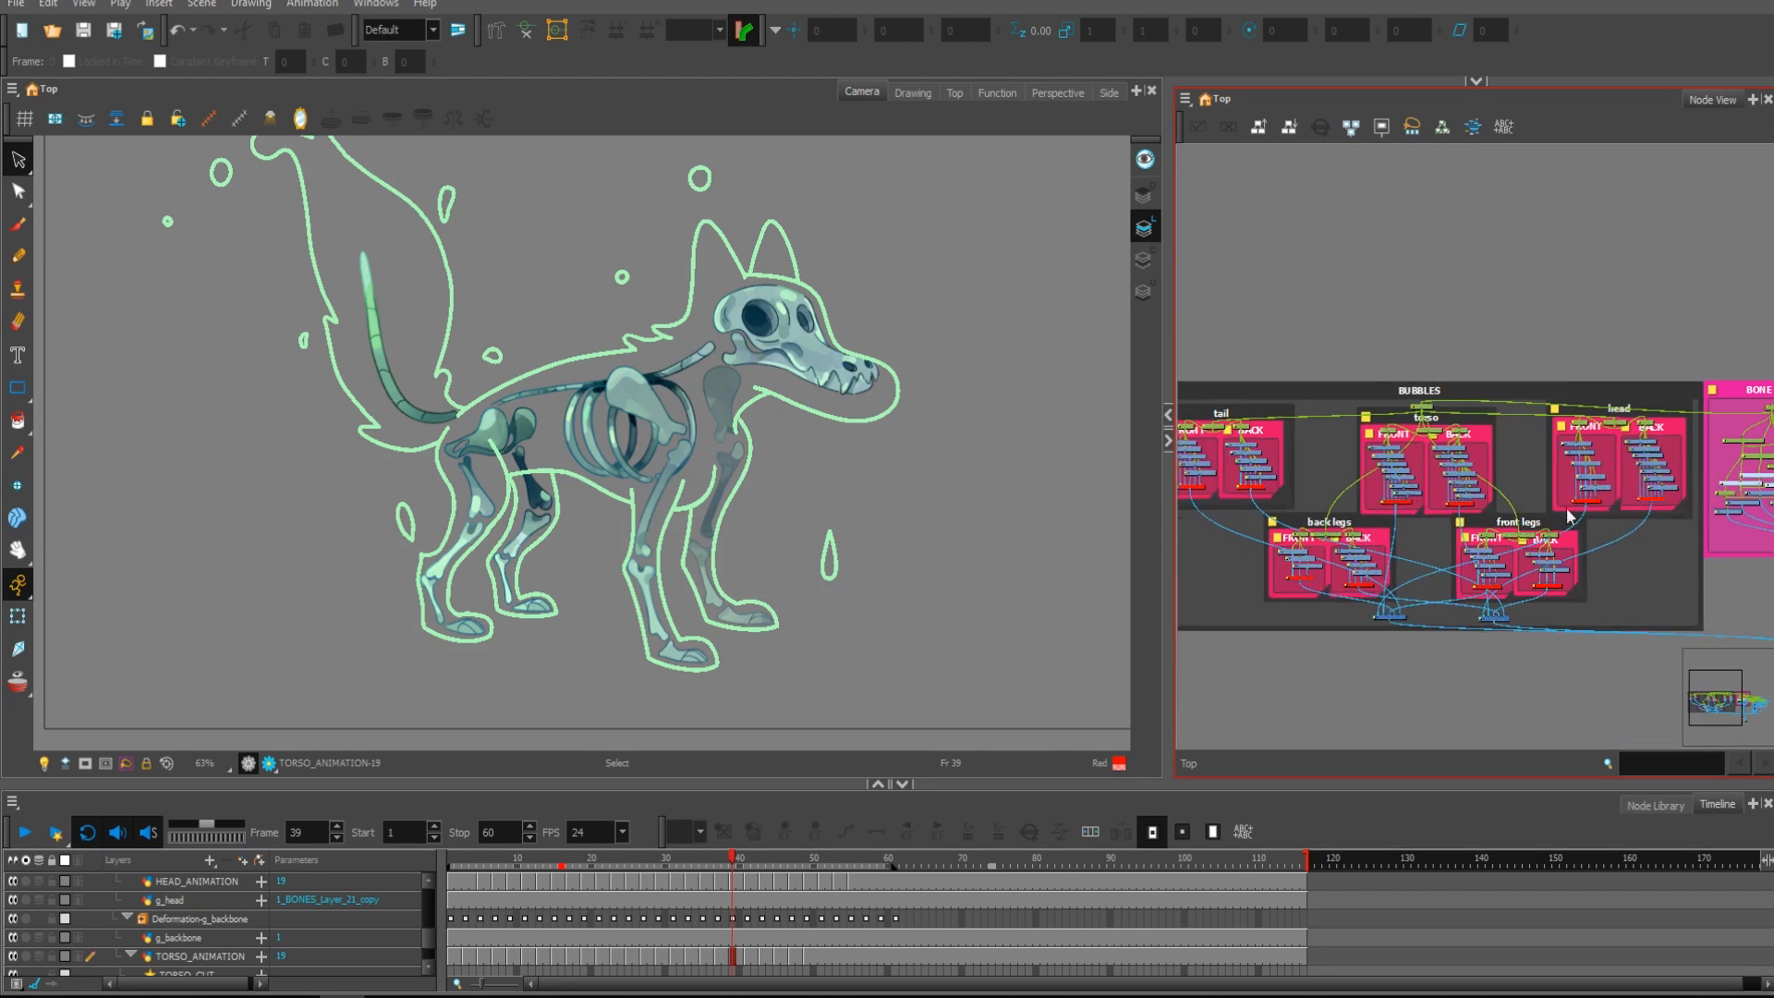
drag(1526, 444, 1553, 454)
click(1549, 380)
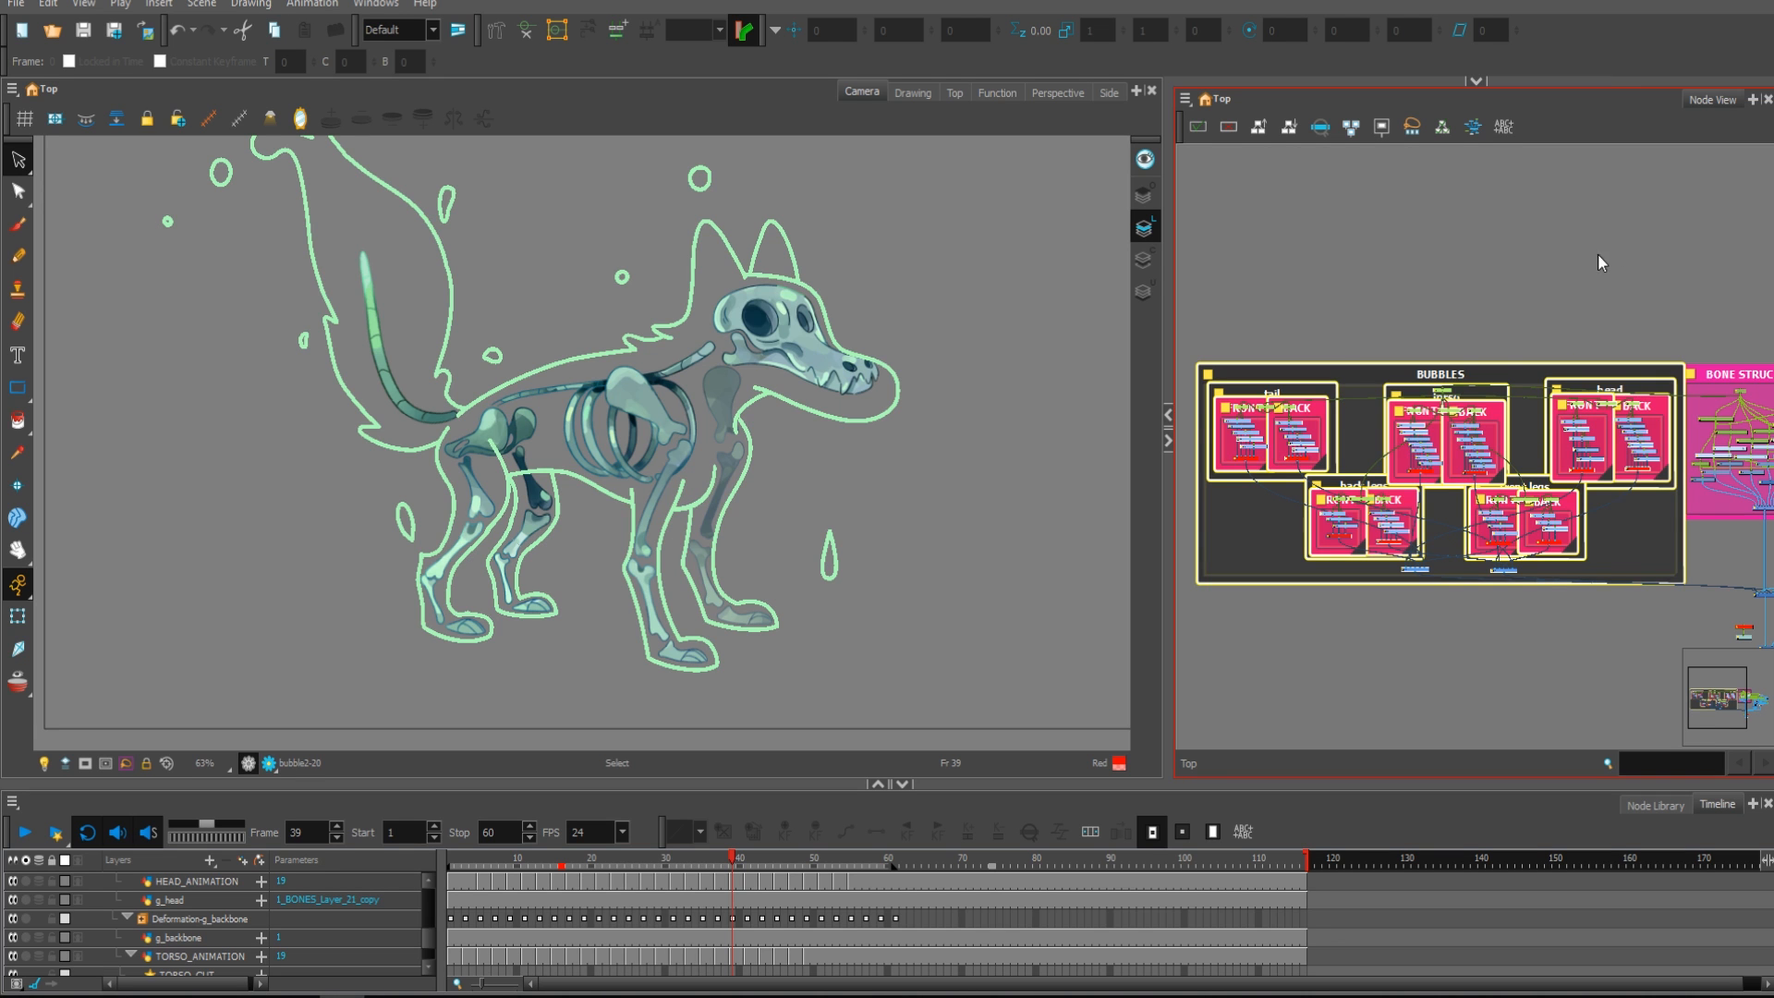
Step: Examine the FRONT and BACK bubble groups of the torso and their pegs under BUBBLES-P
scroll(1577, 303, up, 6)
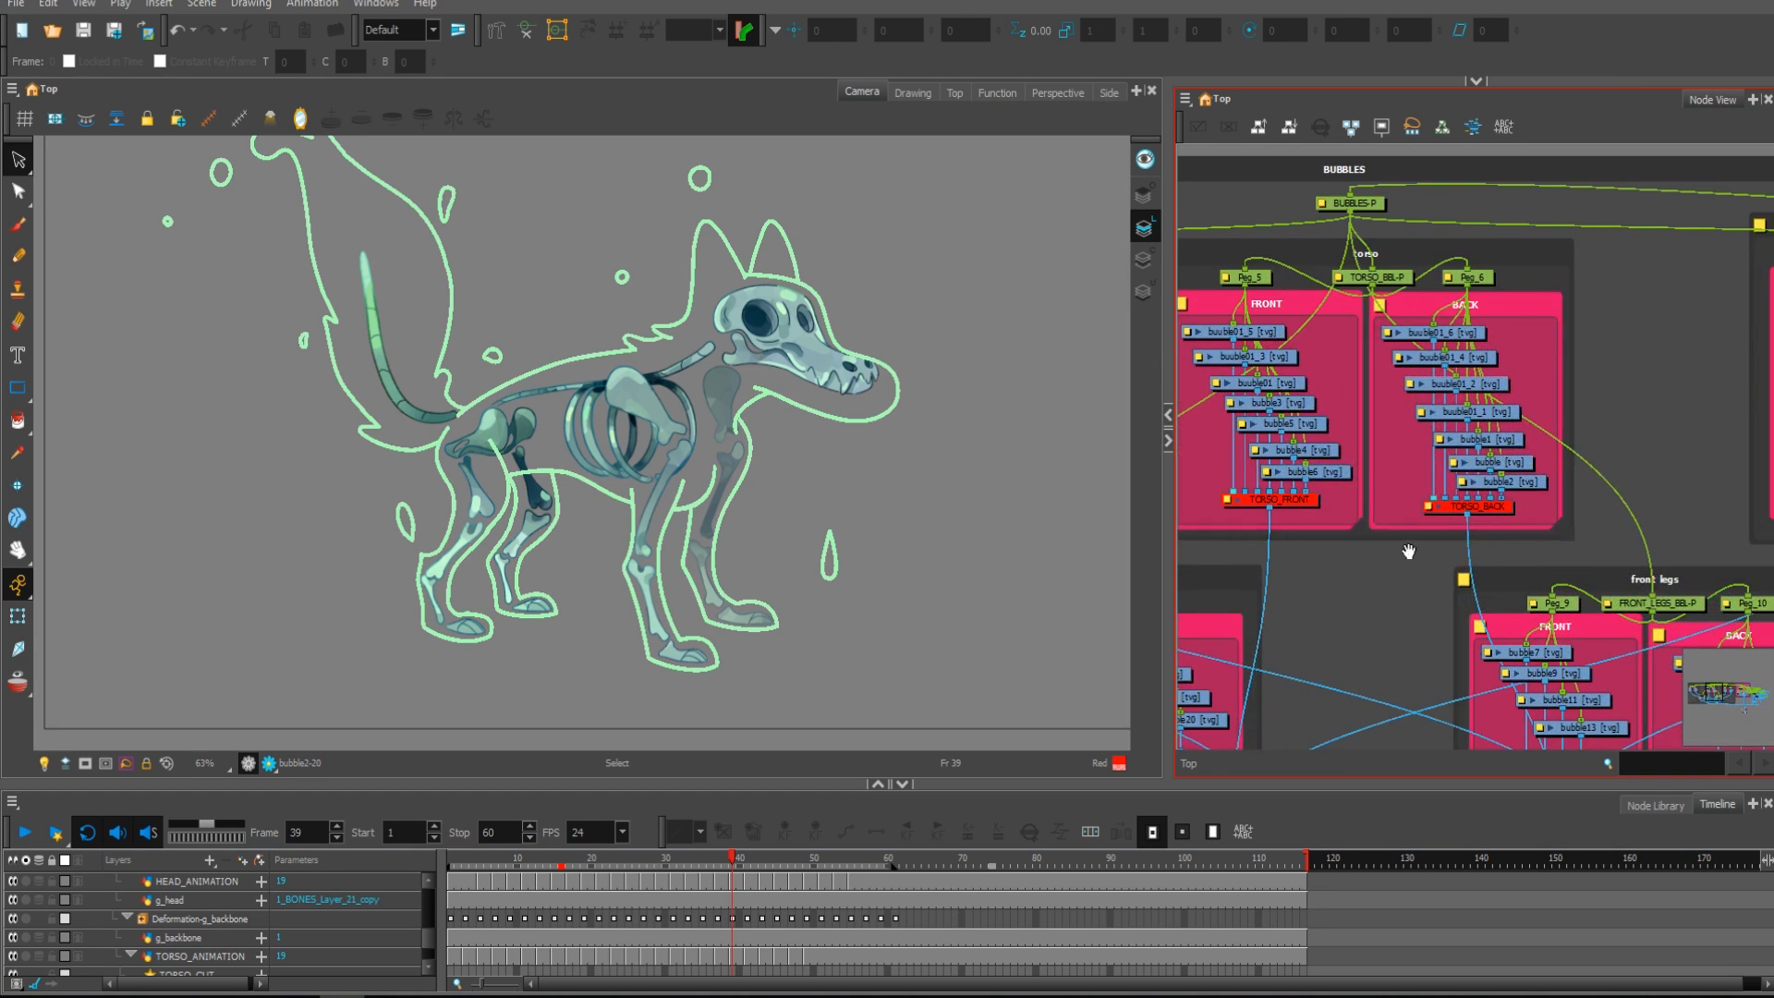
scroll(1506, 558, down, 4)
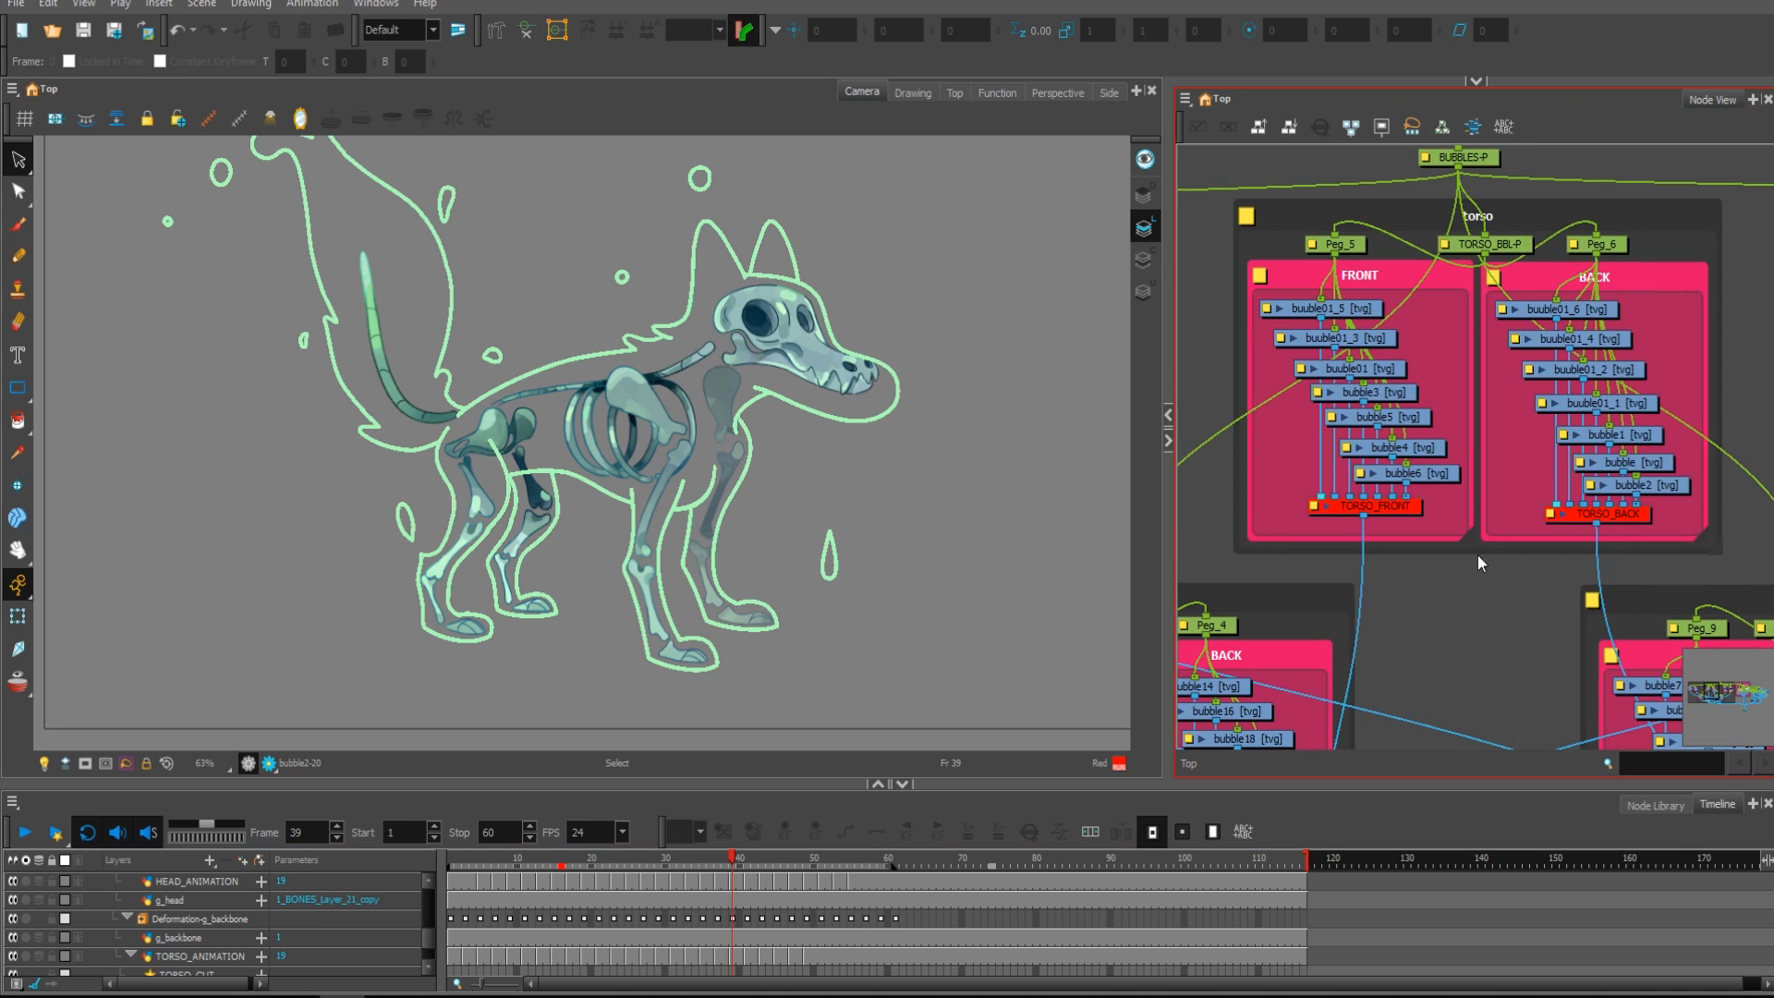
scroll(1517, 361, down, 1)
scroll(1533, 370, up, 1)
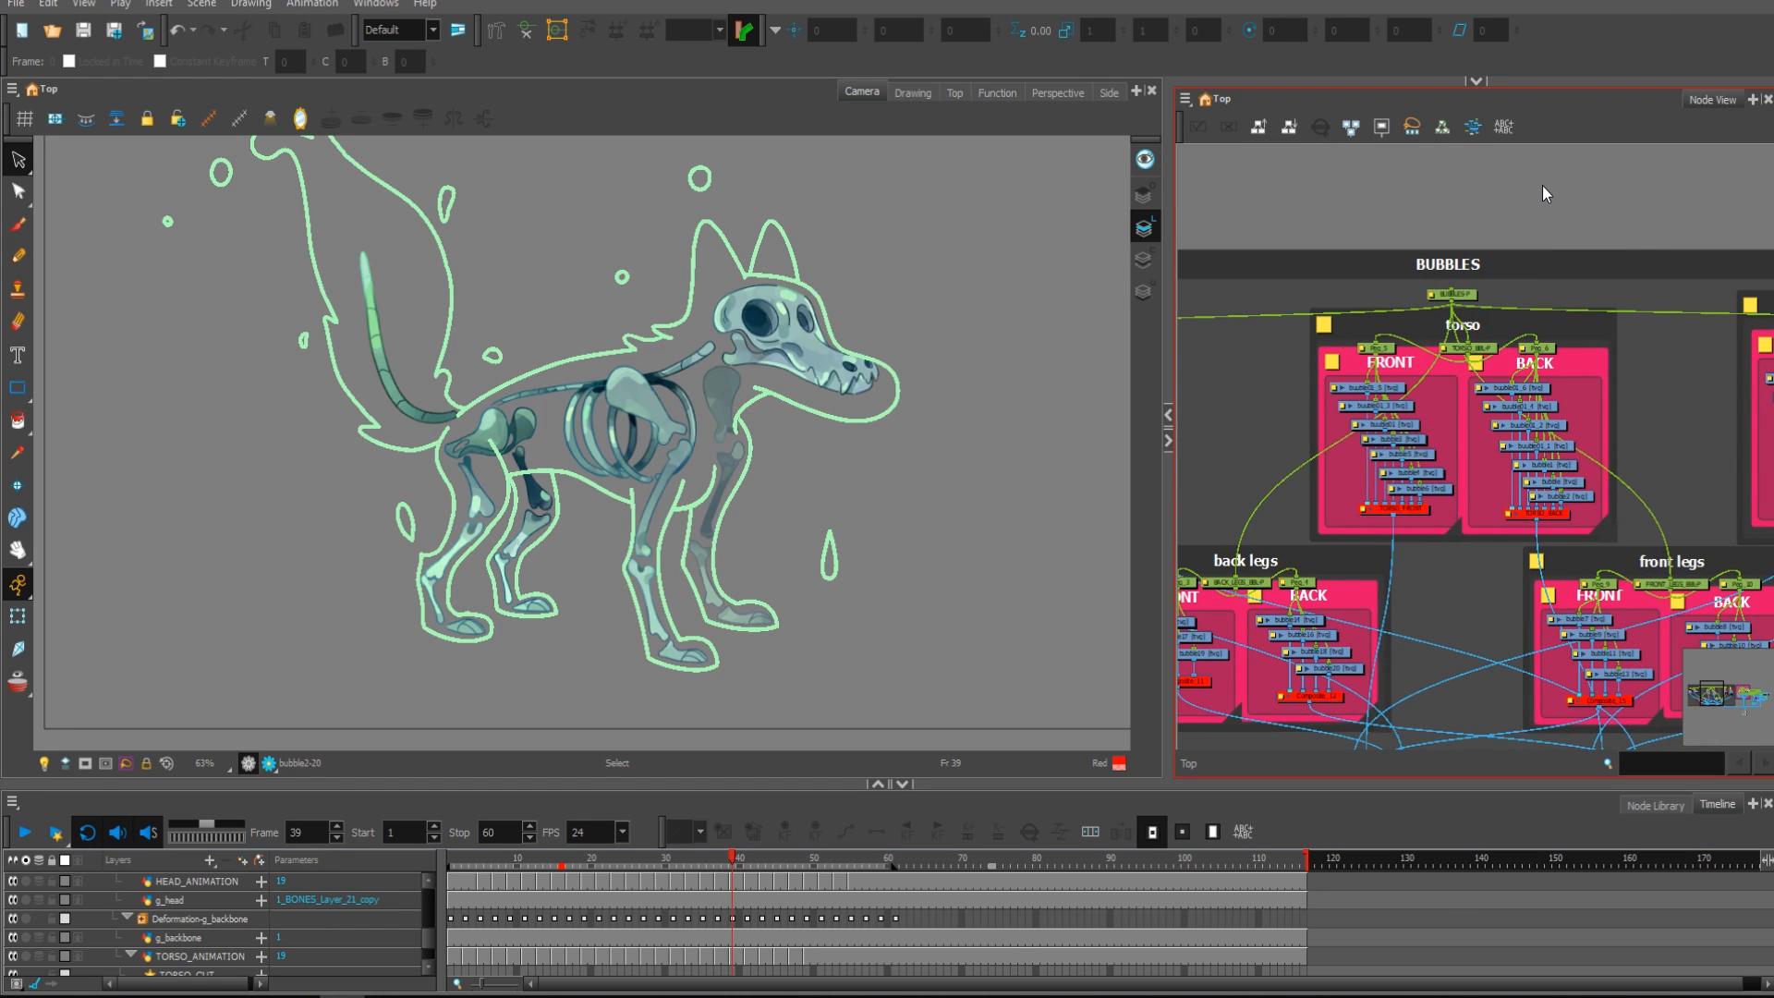
key(ctrl+z)
scroll(1561, 285, down, 1)
scroll(1509, 485, up, 2)
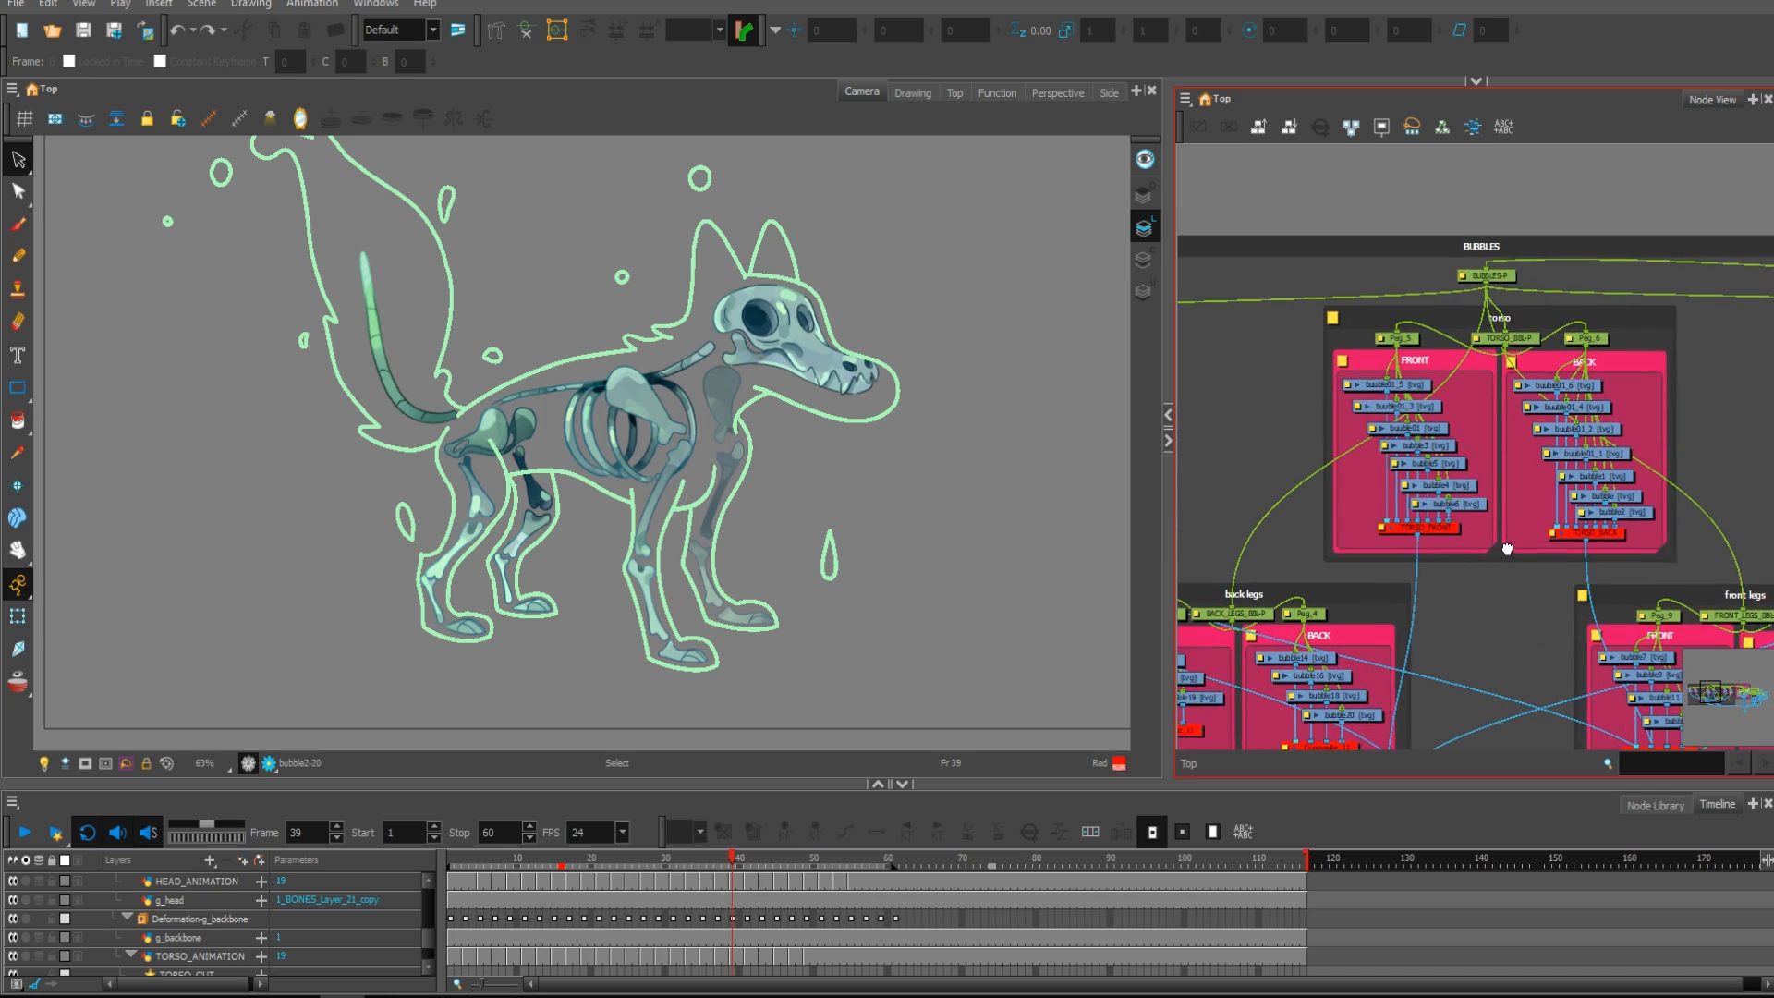
Step: Enable the TORSO_FRONT and TORSO_BACK composites so that the torso's bubbles are displayed
scroll(1509, 543, up, 1)
click(1444, 543)
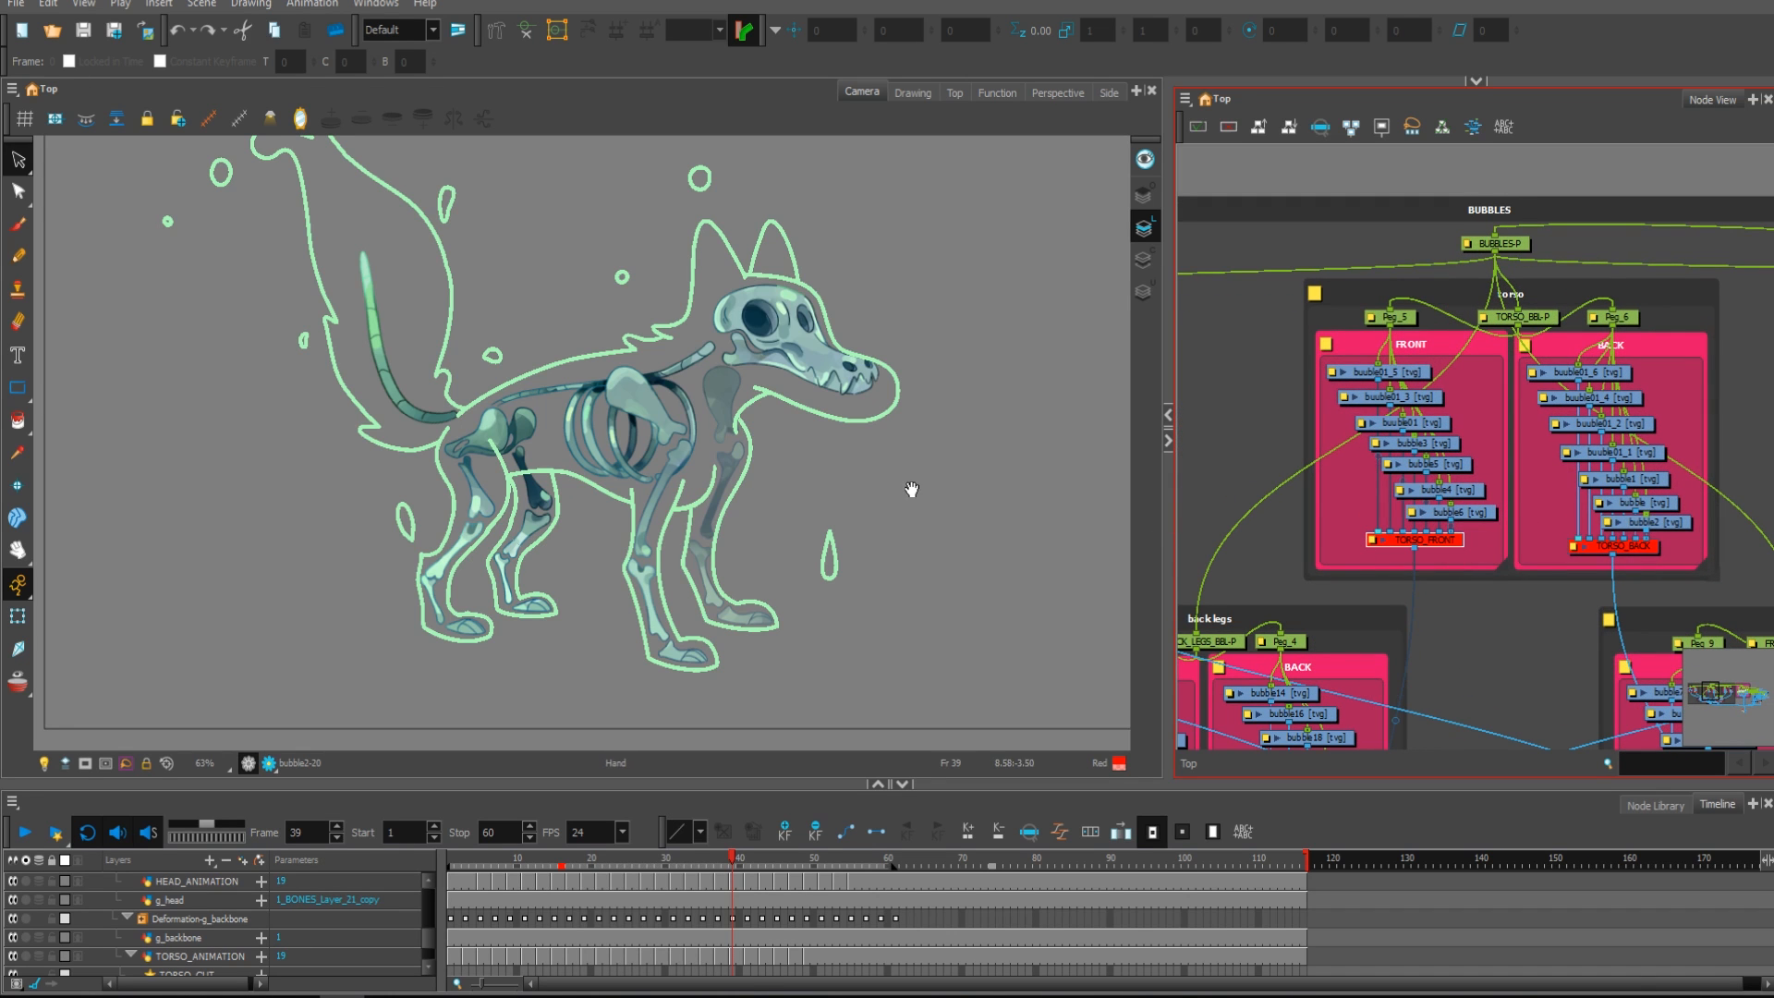
drag(911, 490, 890, 497)
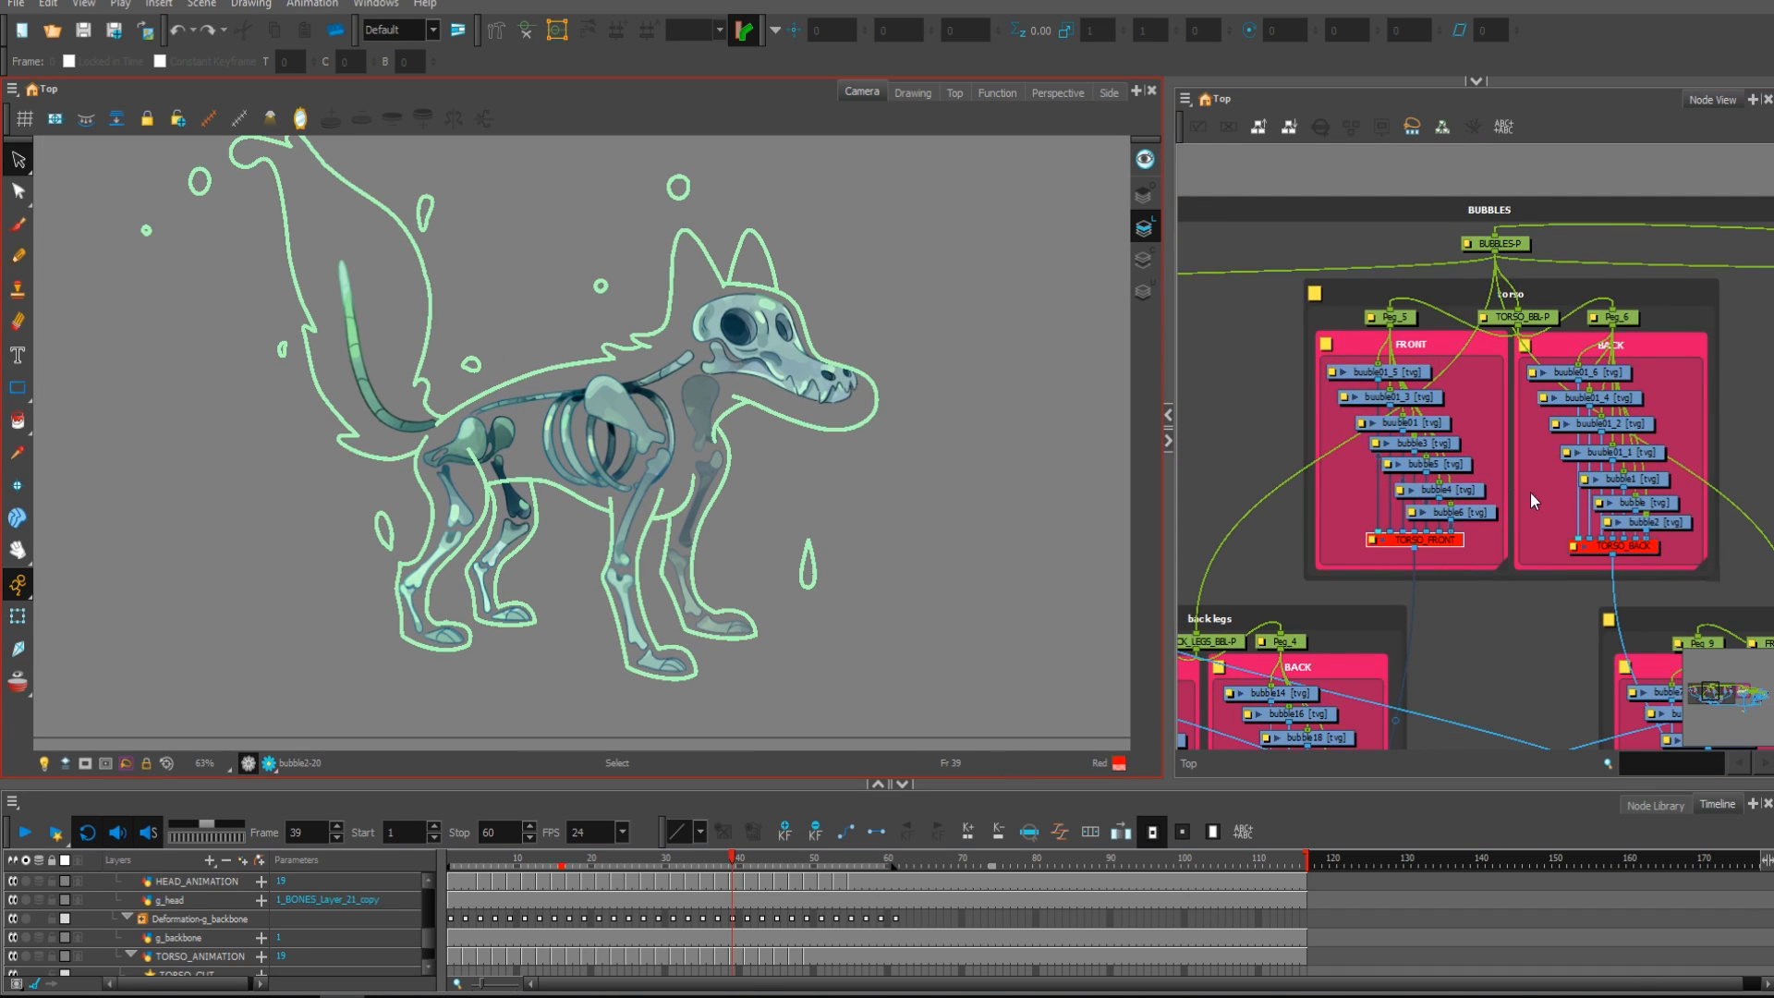
click(1617, 546)
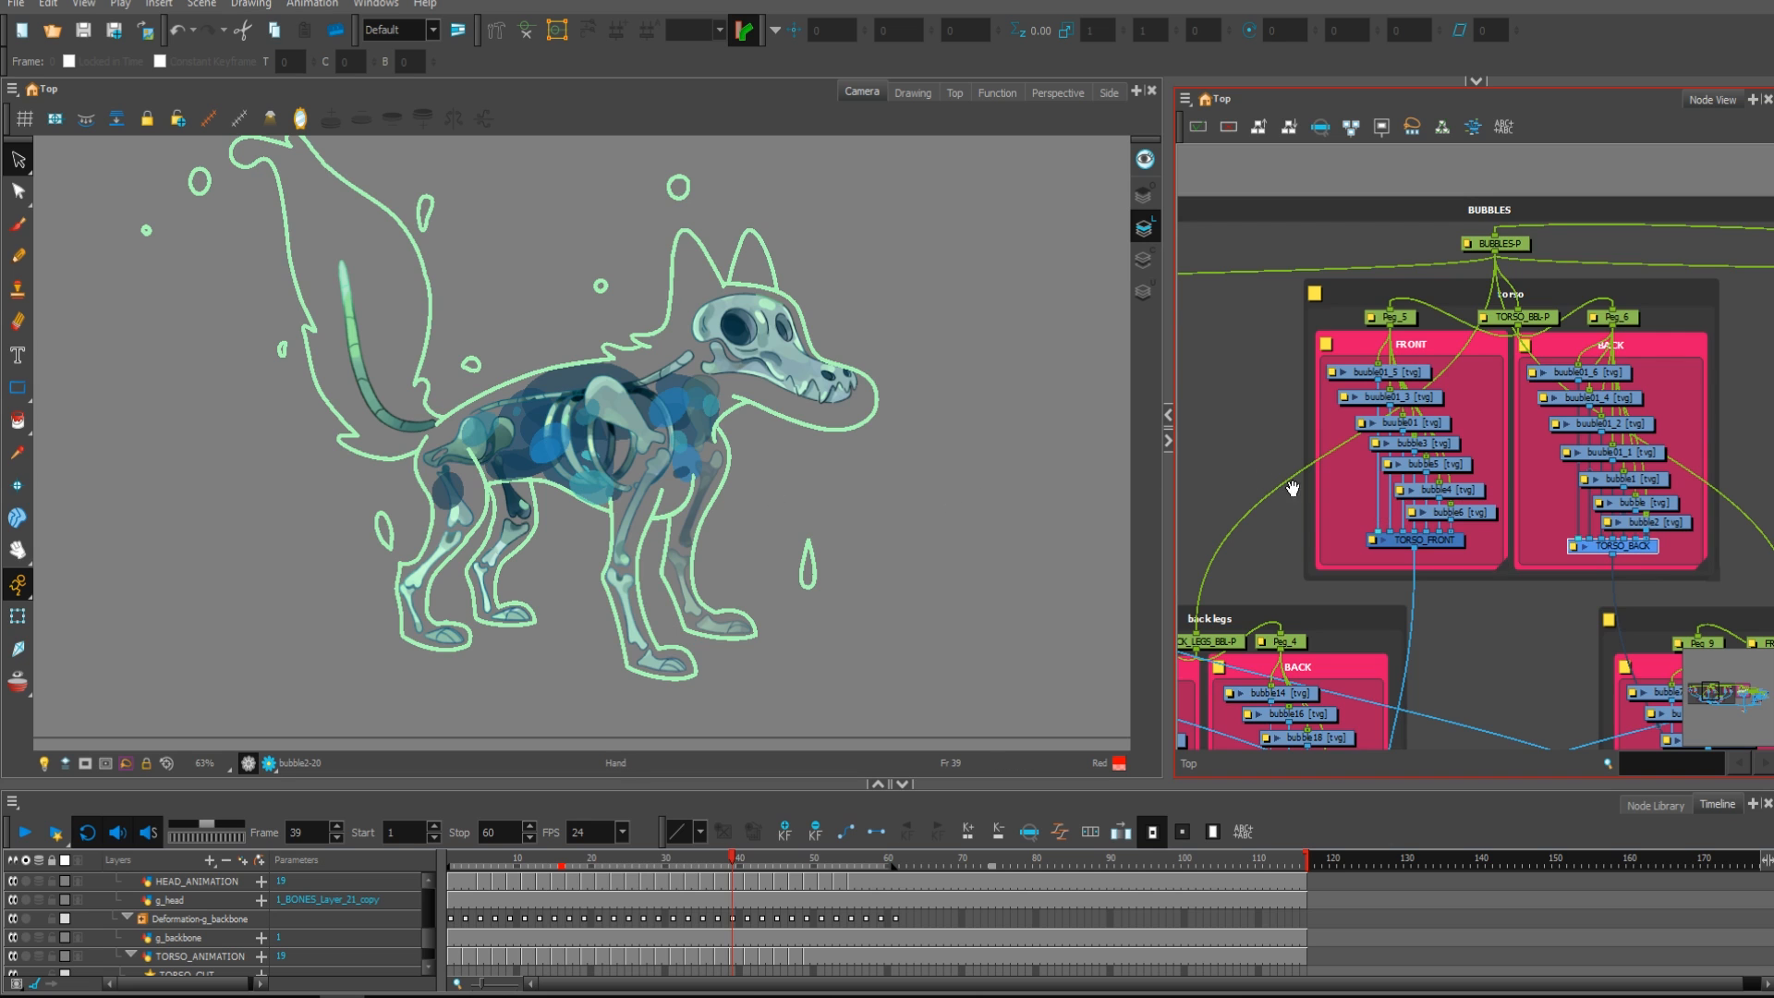
Step: Enable the front and back bubble composites of the tail and back legs groups
drag(1292, 488, 1537, 462)
scroll(1538, 460, down, 2)
drag(1372, 494, 1272, 412)
scroll(1488, 462, up, 1)
click(1358, 492)
key(a)
click(1506, 492)
key(a)
click(1357, 598)
key(a)
click(1495, 621)
key(a)
Step: Enable the front and back bubble composites of the front legs and head groups
drag(1545, 597, 1159, 547)
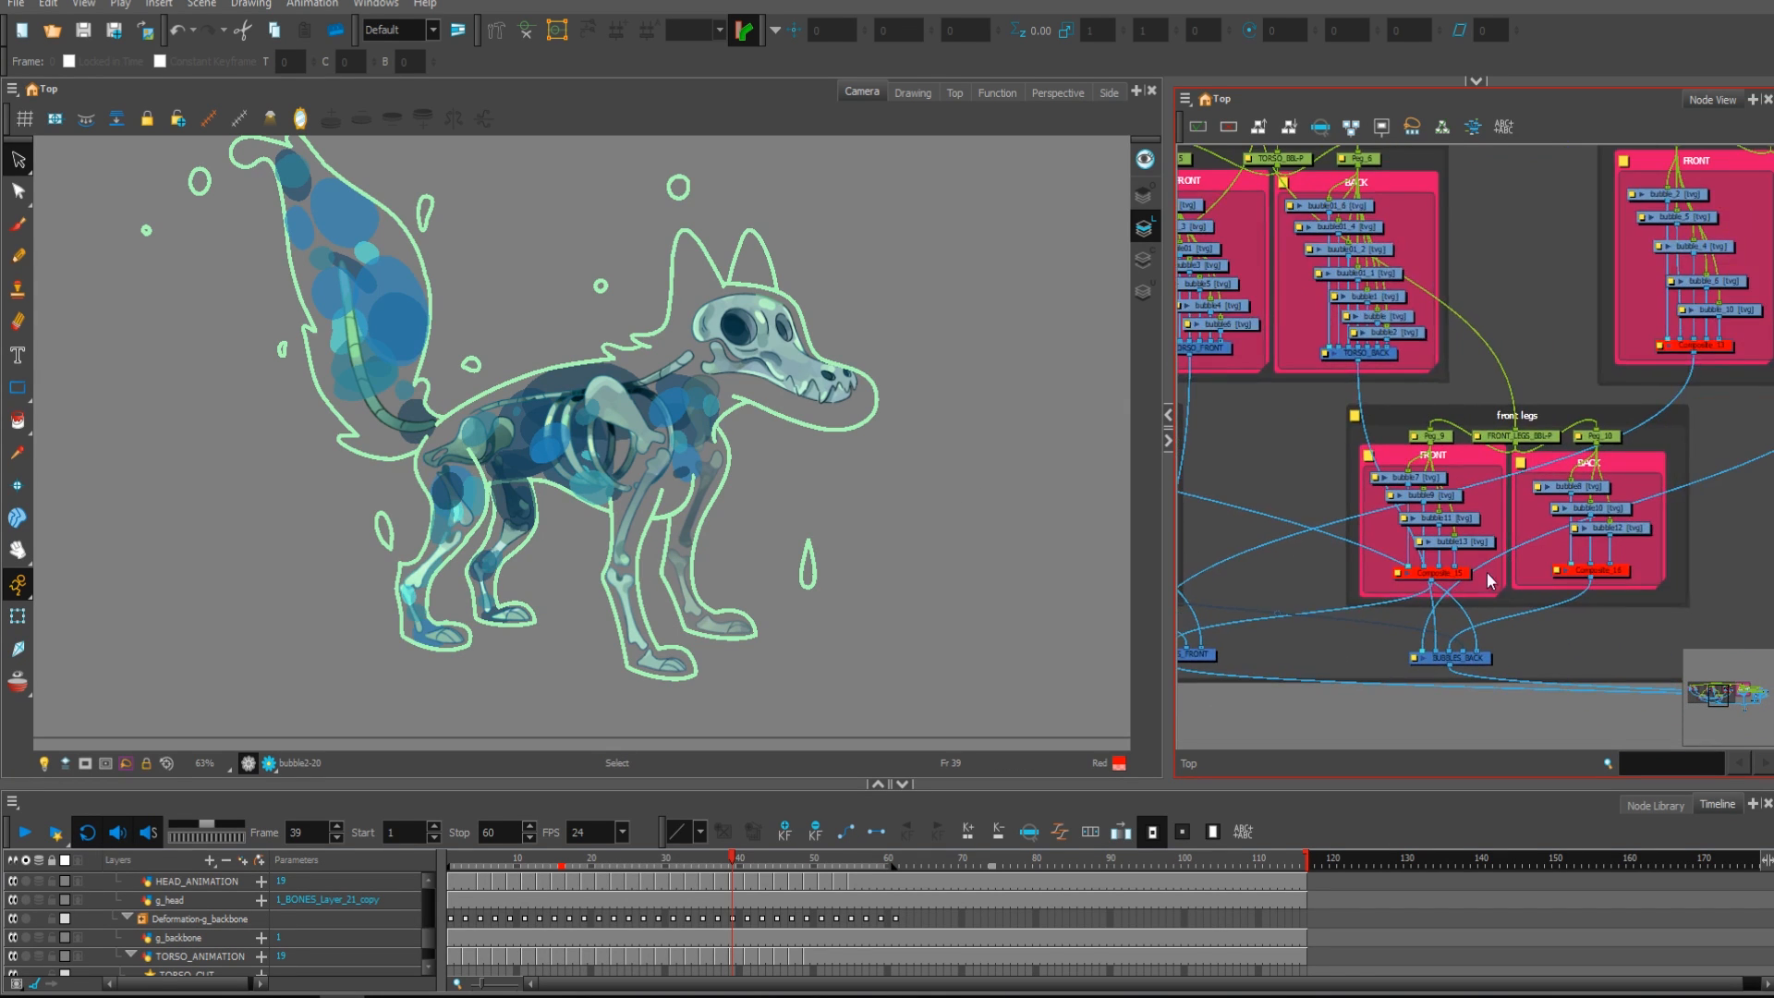
click(1607, 571)
key(a)
drag(1677, 506, 1427, 627)
key(a)
click(1616, 463)
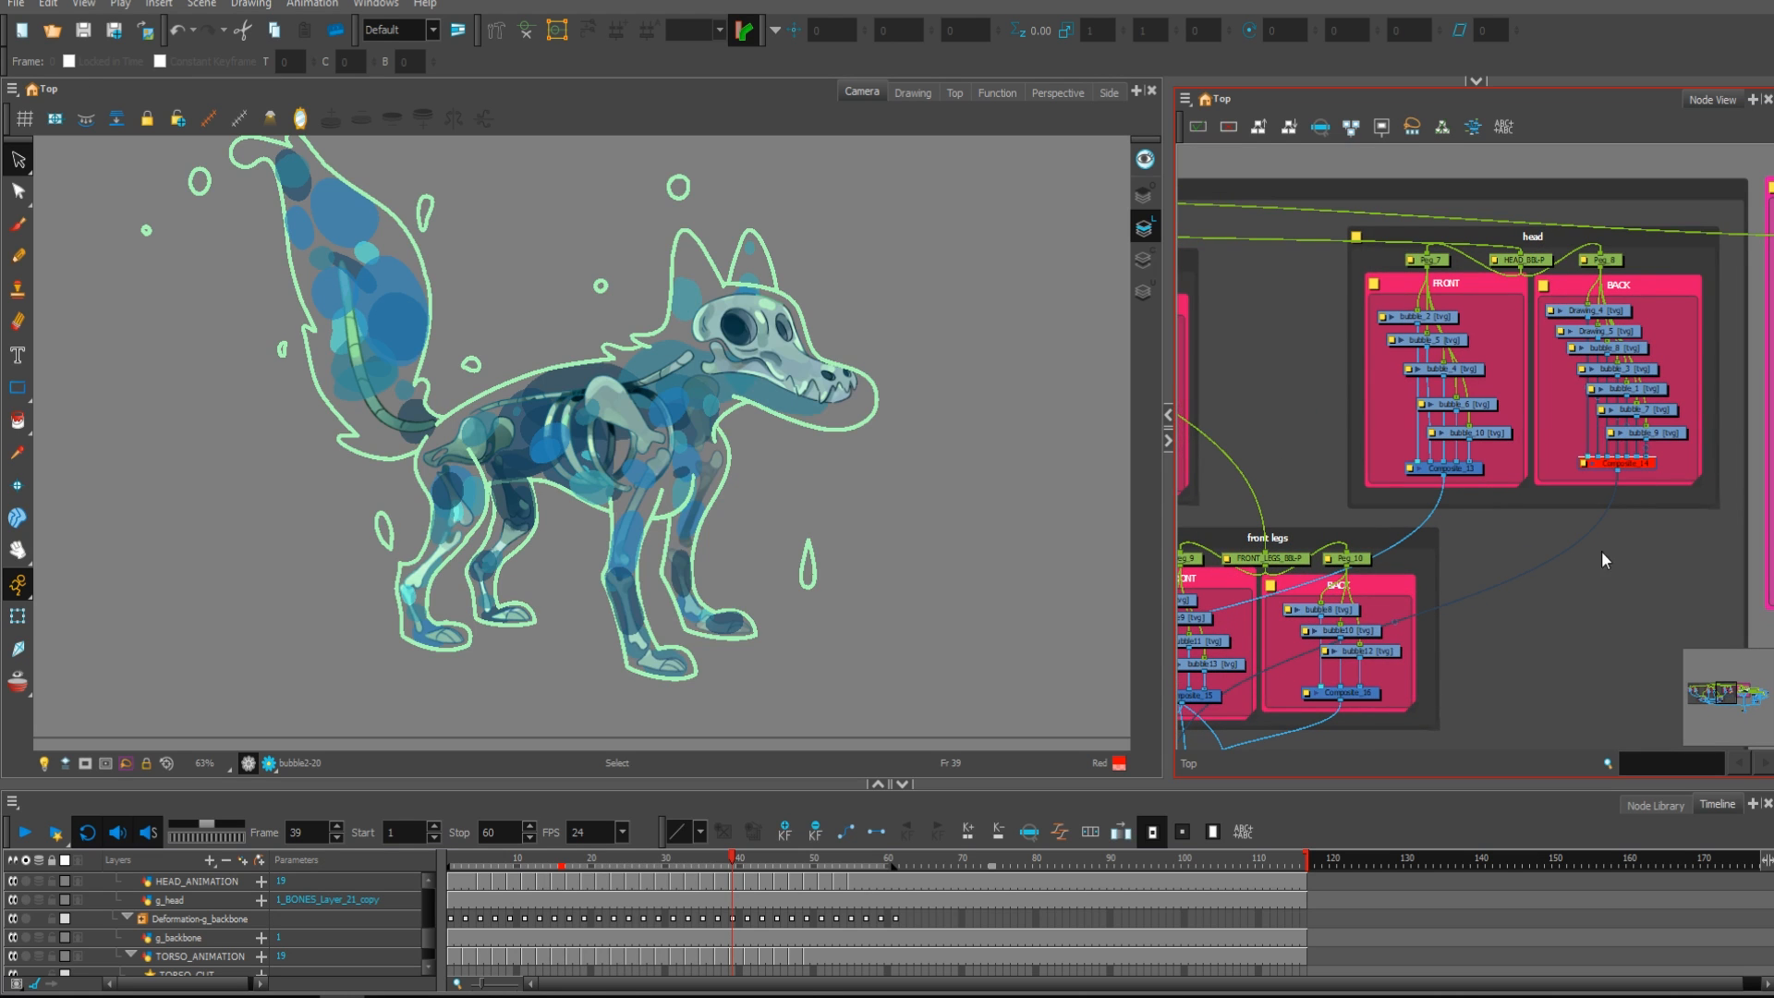
key(a)
click(1603, 541)
Step: Play the animation with all bubble groups displayed, then stop it
key(2)
drag(951, 590, 909, 562)
click(25, 831)
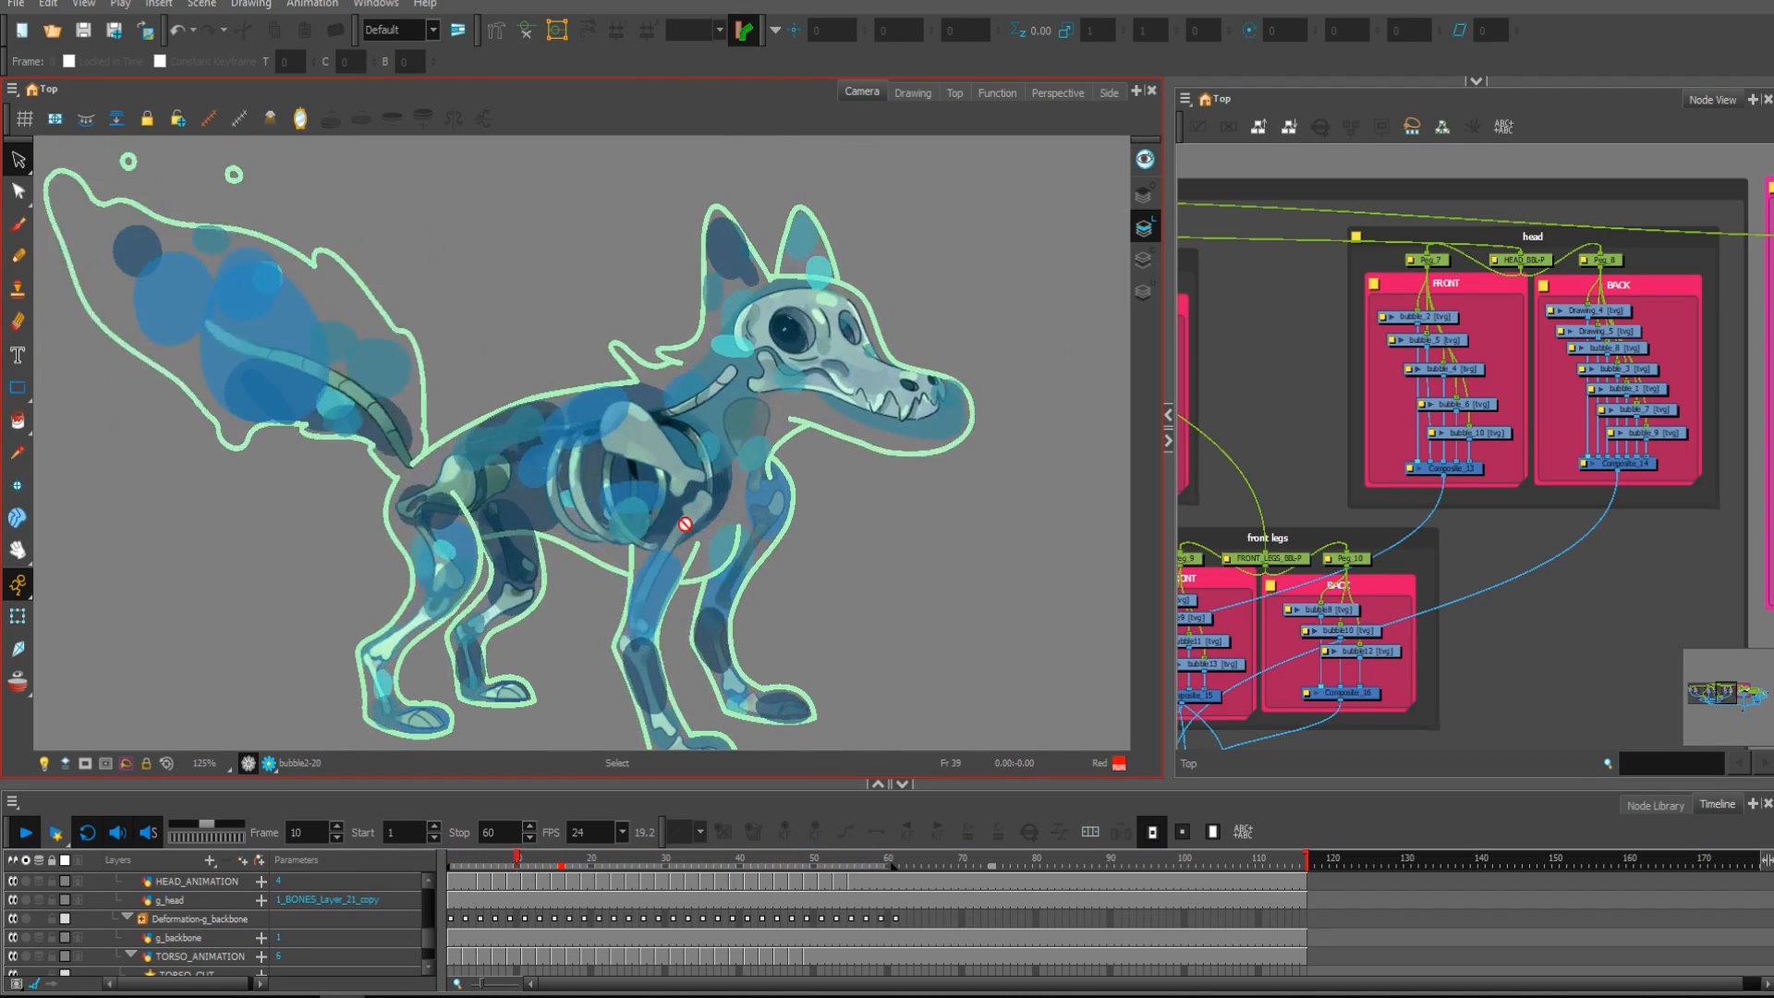
scroll(684, 523, up, 2)
click(25, 831)
Step: Review the animated bubbles close up on the back legs, then play the animation with the whole dog in view
drag(467, 634, 765, 549)
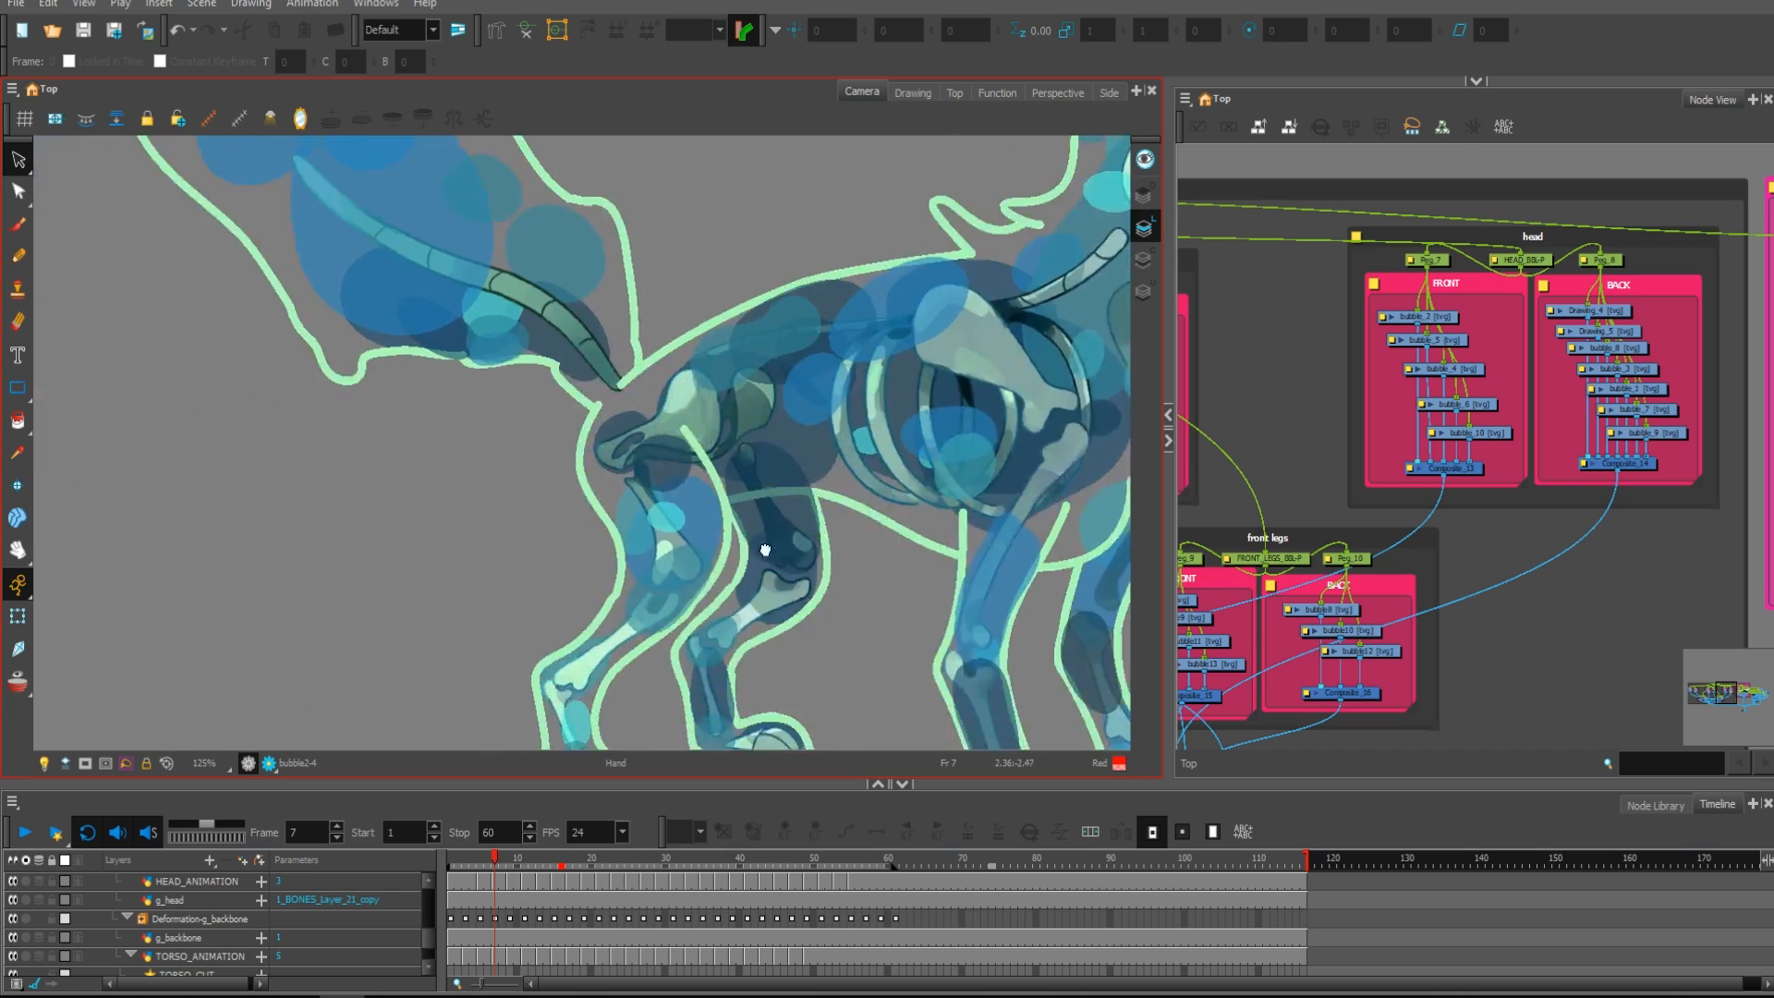
scroll(717, 613, up, 3)
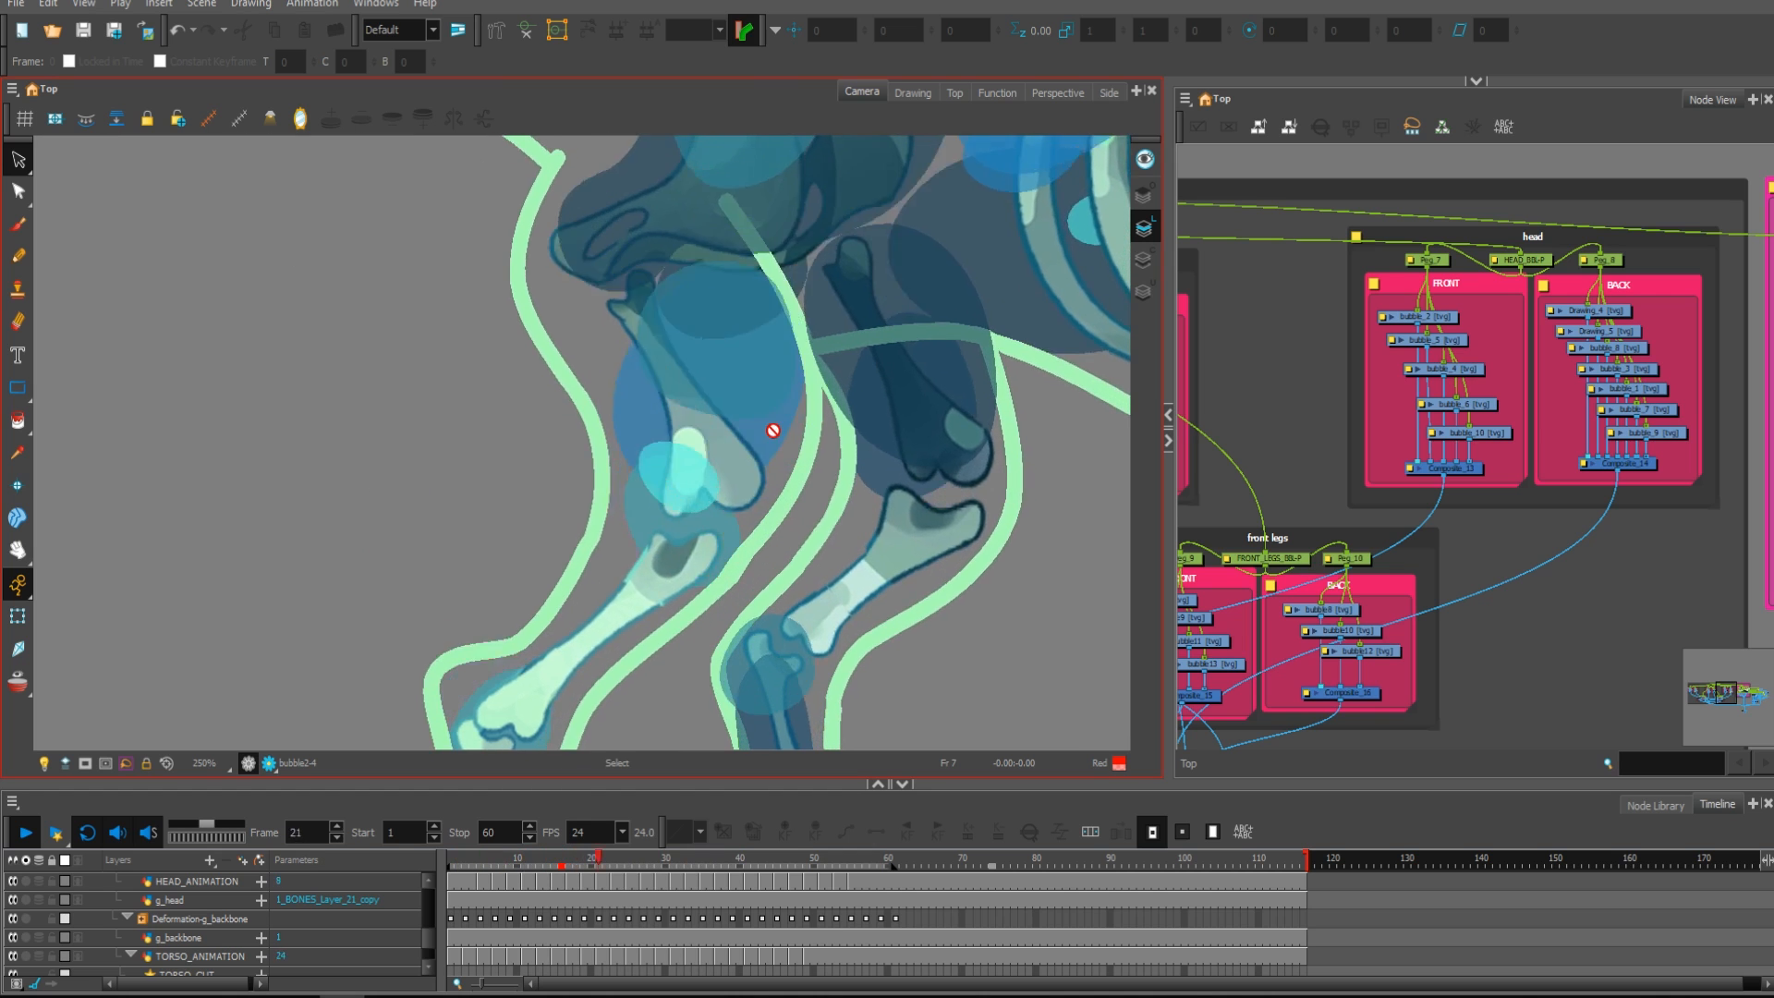
scroll(694, 553, down, 6)
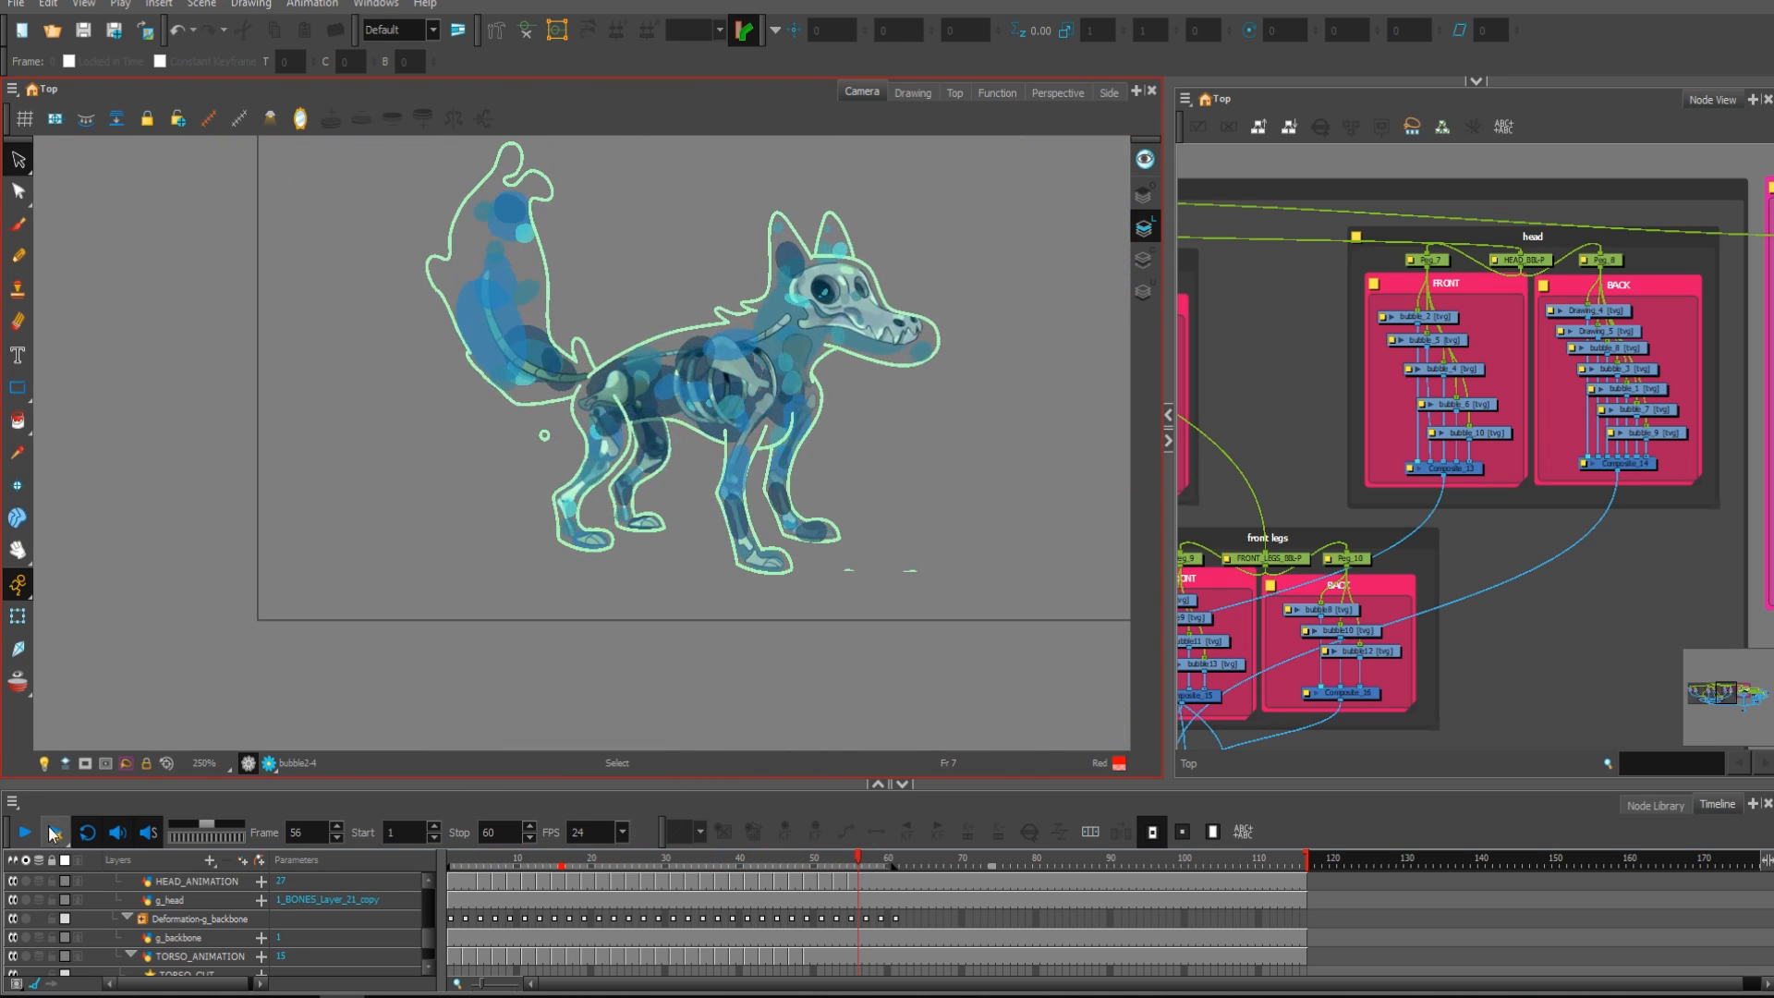
click(53, 834)
scroll(571, 539, up, 4)
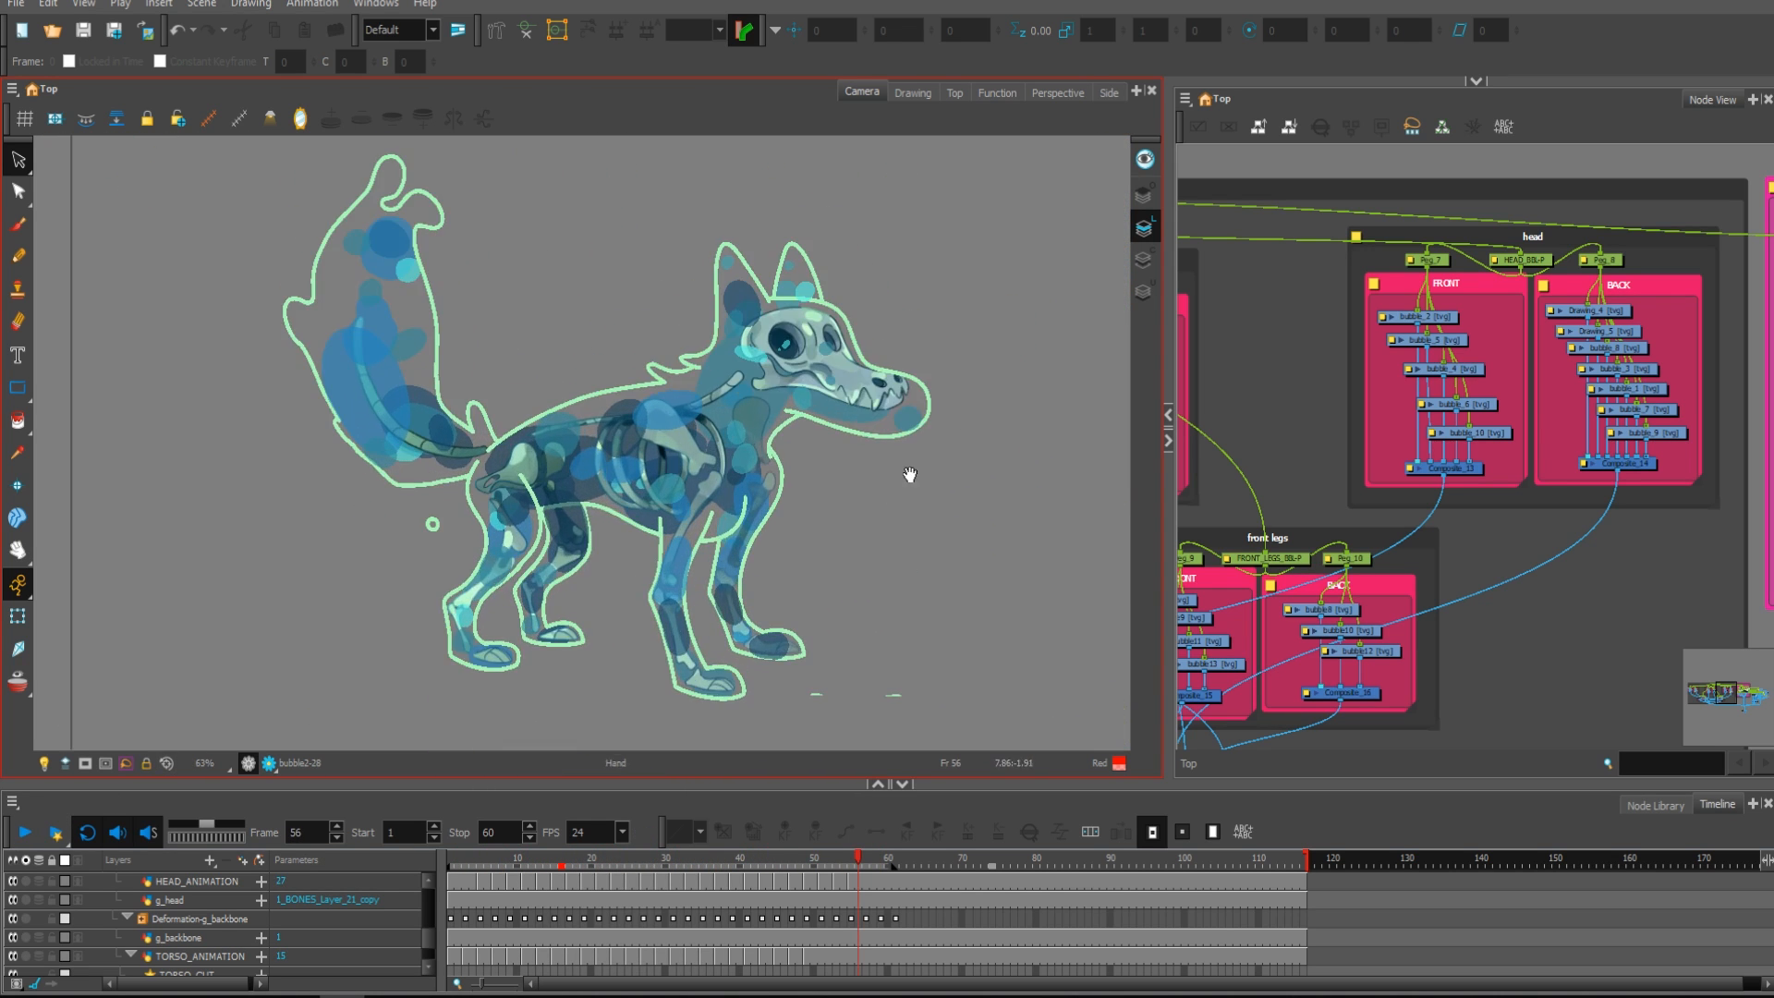
click(21, 835)
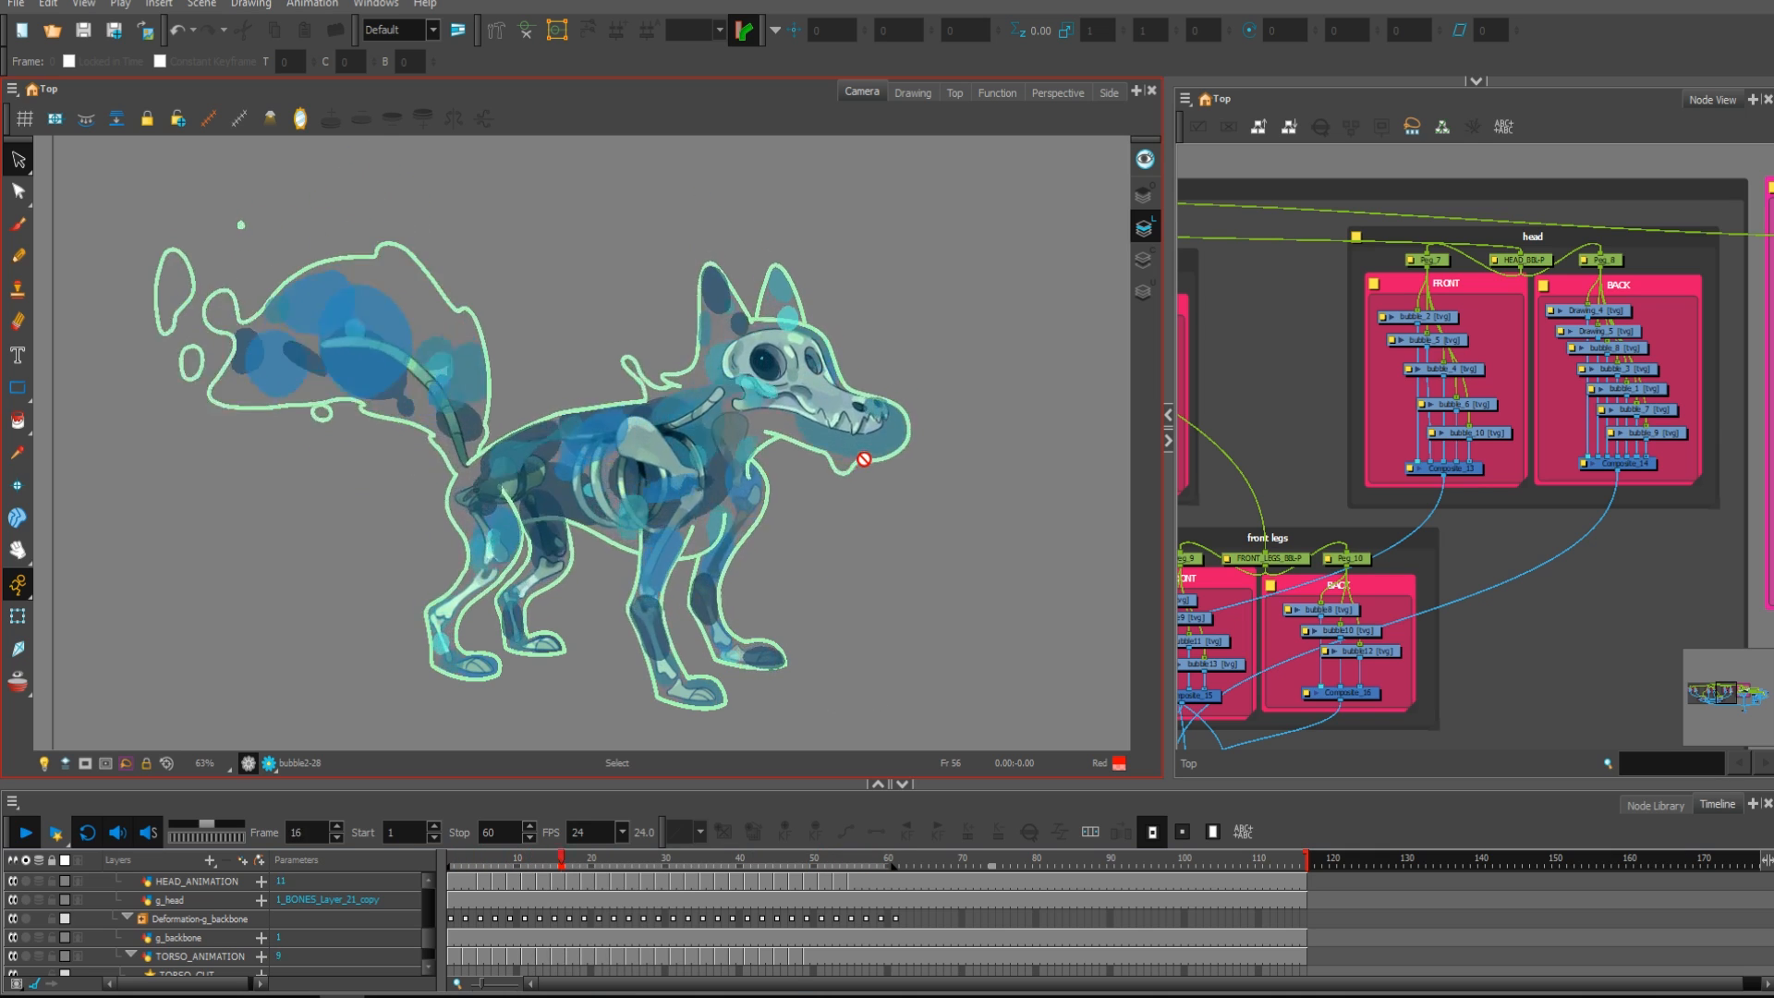
Step: Stop the playback and re-enable Composite_5, which supplies the body's colour fill
scroll(1550, 617, down, 5)
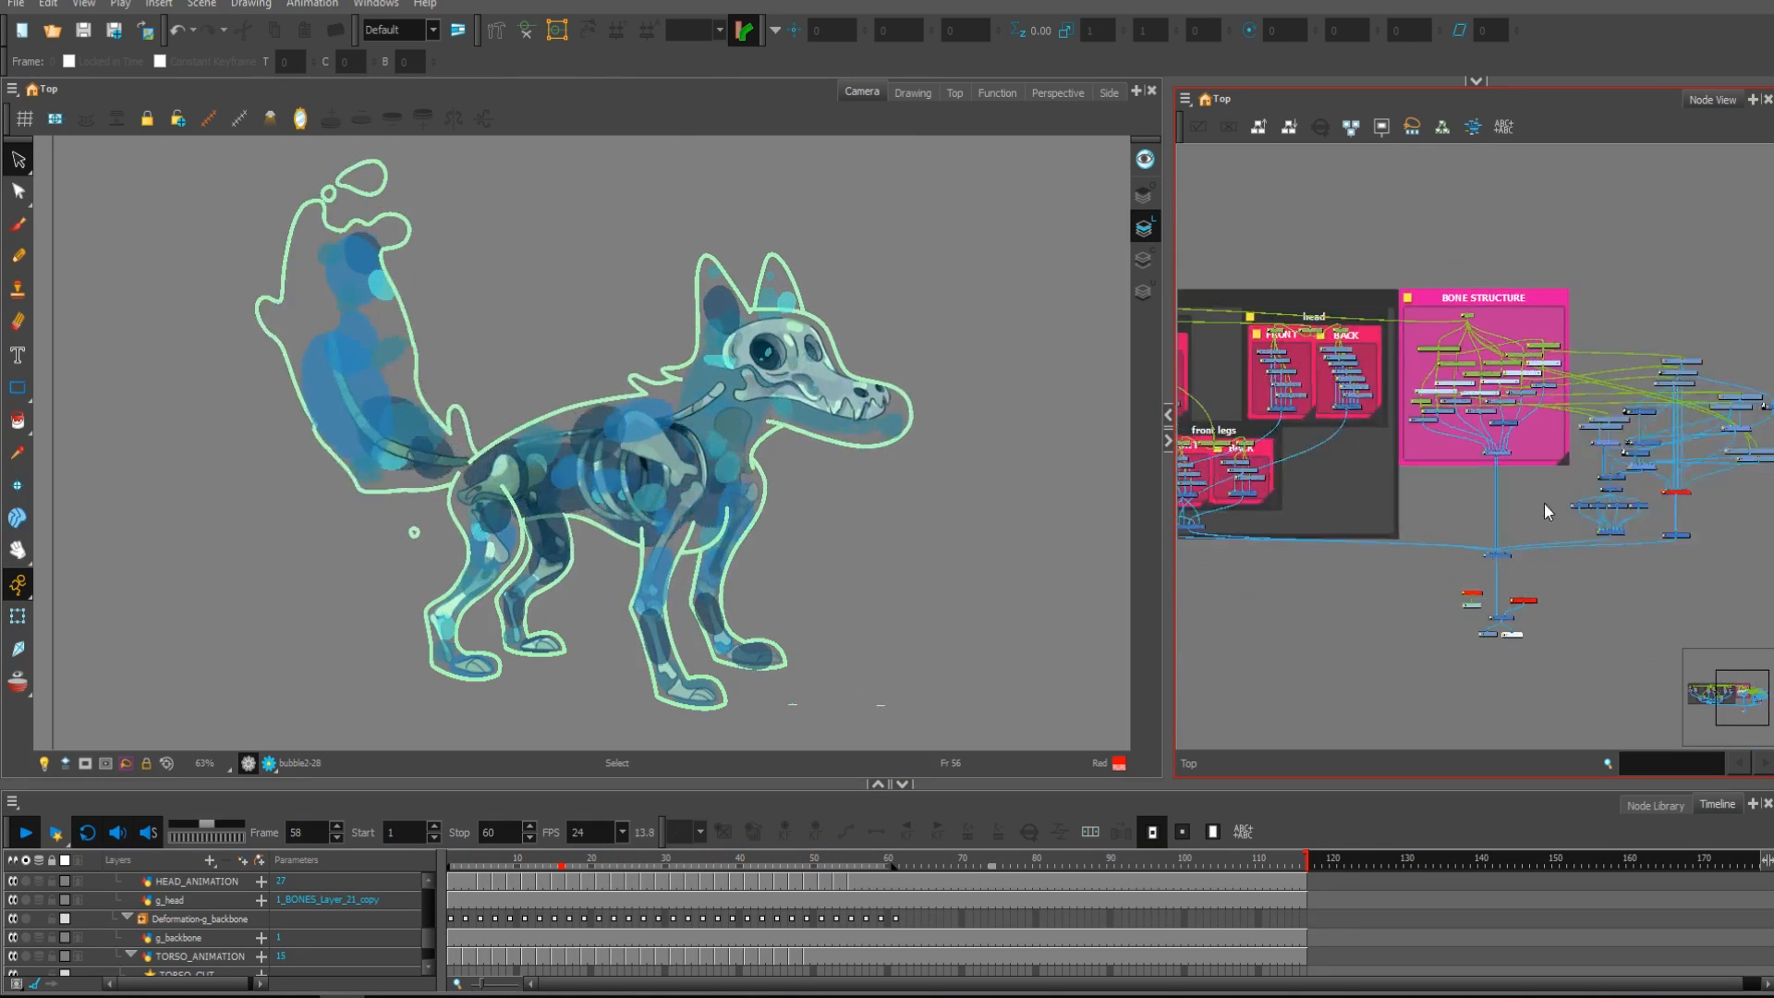
scroll(1543, 502, down, 1)
drag(1592, 591, 1475, 564)
scroll(1474, 564, up, 1)
click(26, 831)
scroll(1611, 525, up, 1)
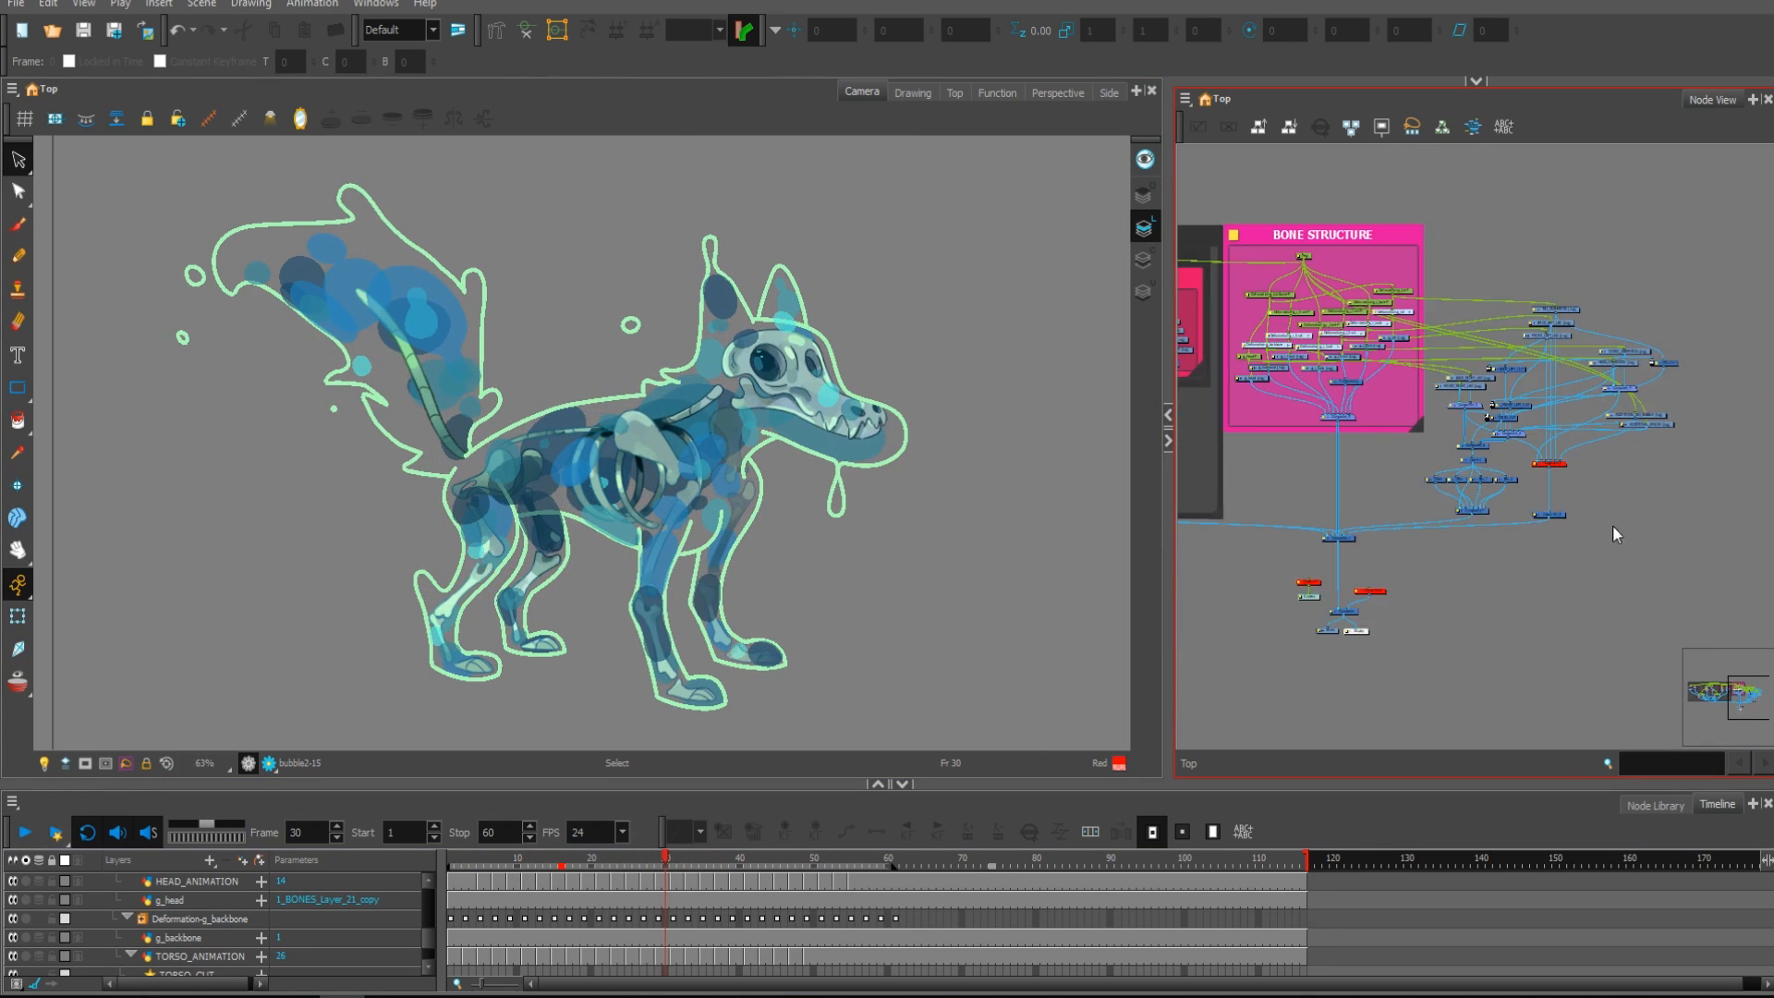
scroll(1613, 534, up, 5)
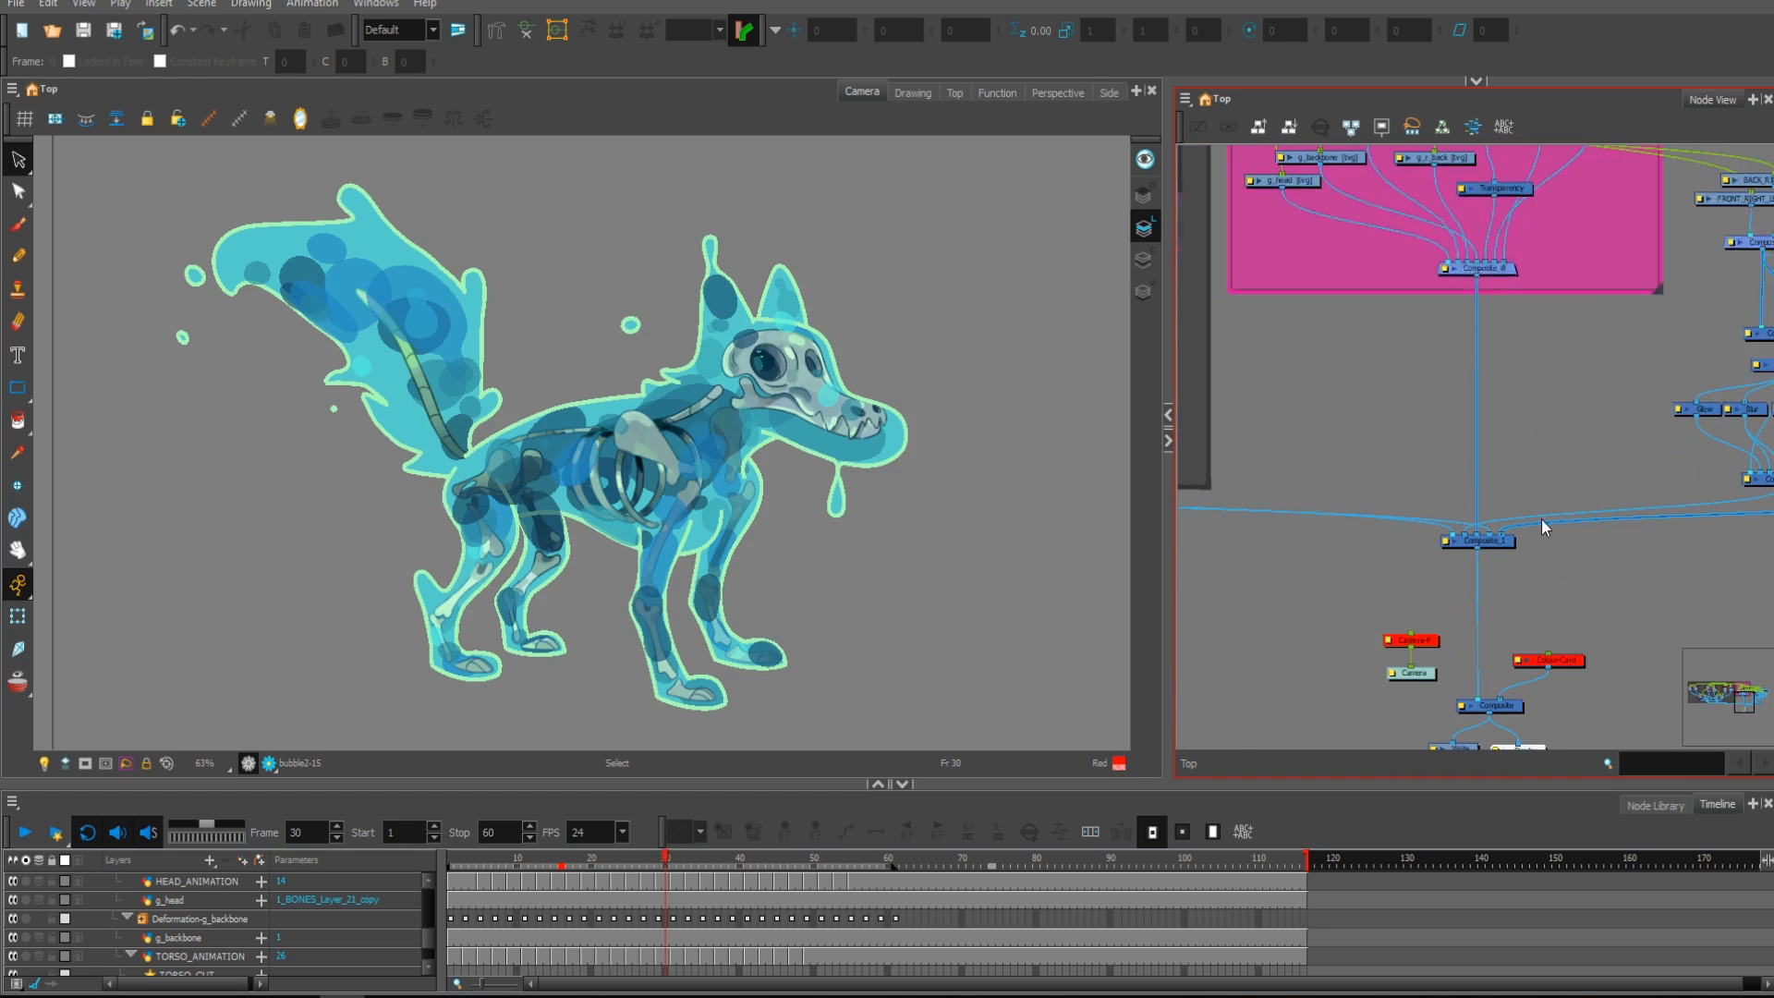
Step: Enable the Colour-Card node as background and show the rendered preview of the current frame
drag(1541, 519, 1485, 467)
click(1506, 607)
key(a)
click(1552, 563)
click(269, 763)
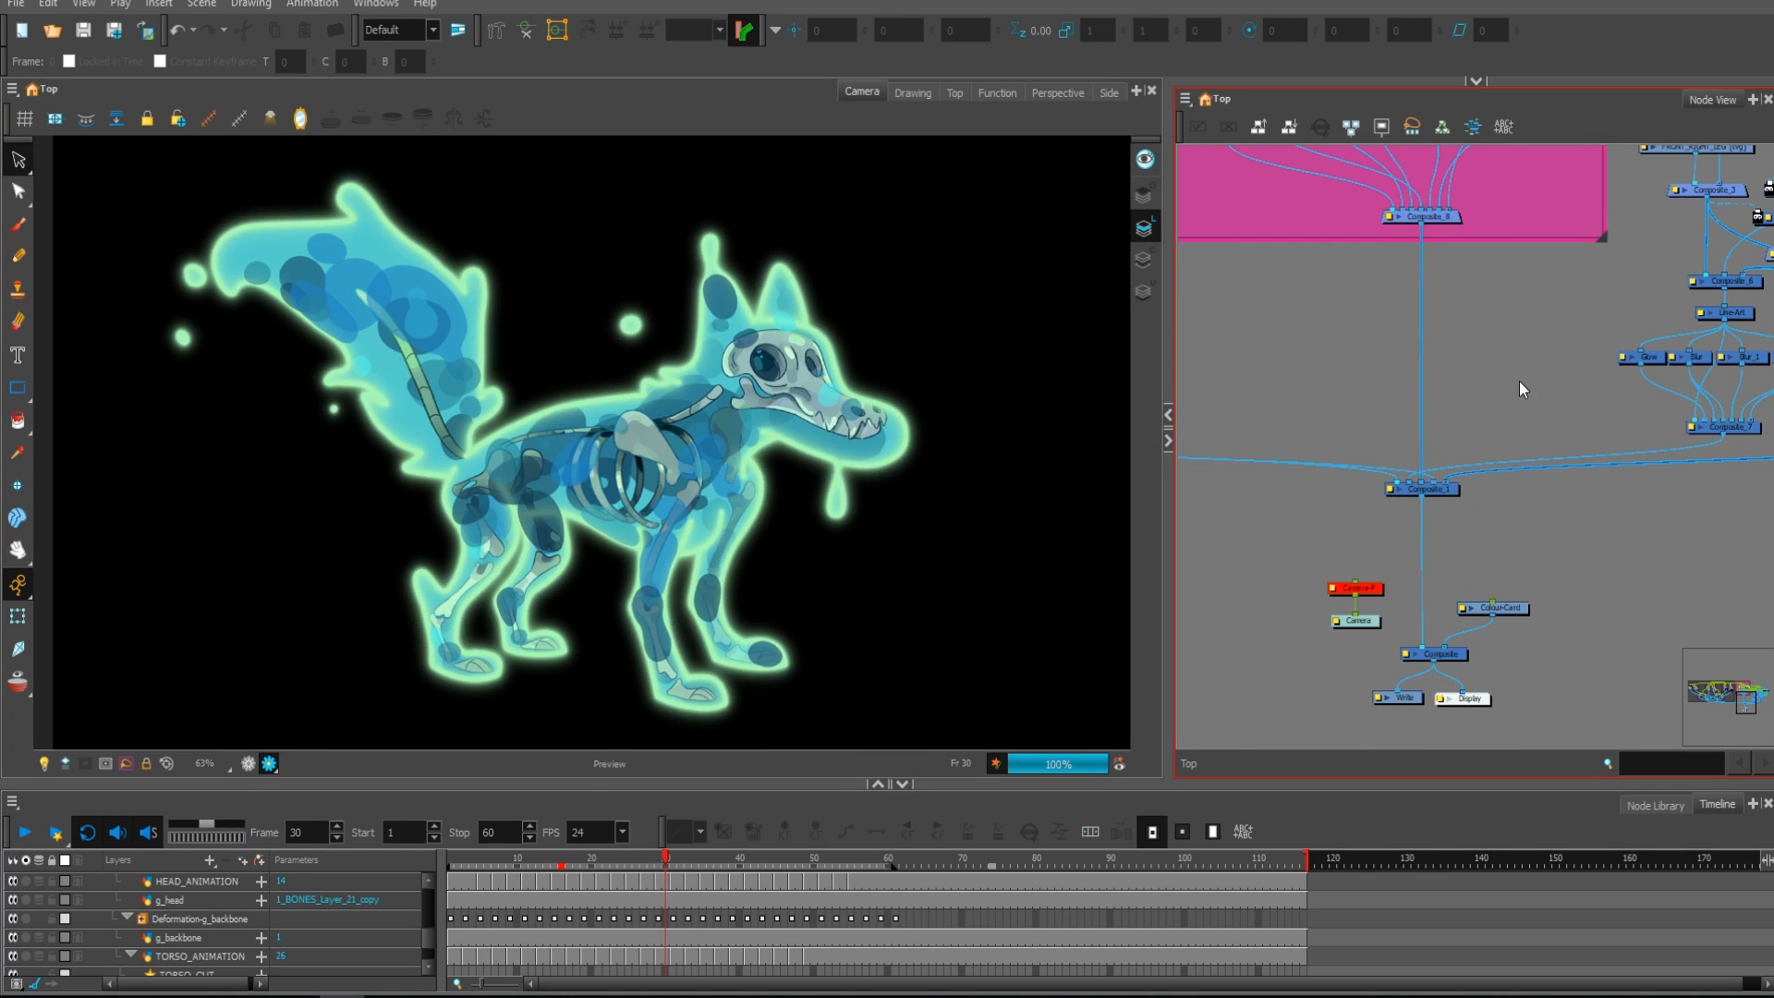
Step: Examine the Line-Art glow and blur branches and the colour fill nodes against the rendered preview
scroll(1478, 453, down, 1)
drag(1583, 491, 1408, 530)
scroll(1465, 429, up, 2)
drag(1306, 400, 1640, 444)
click(1268, 476)
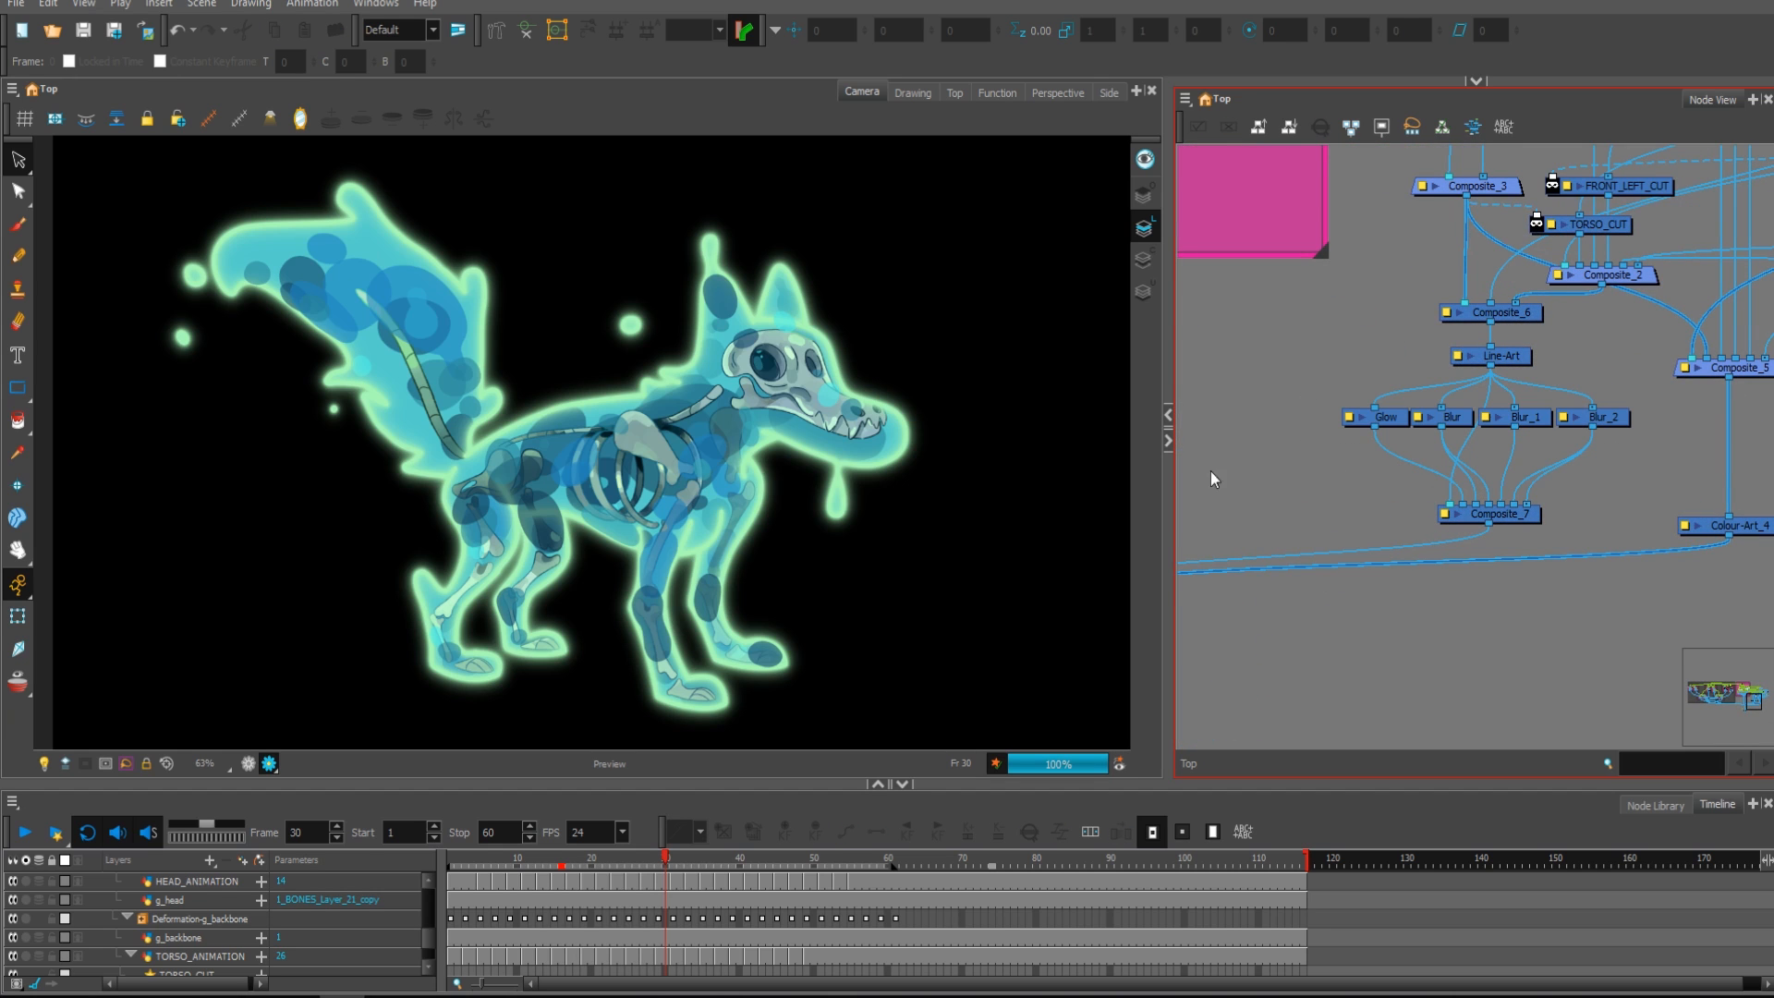
scroll(911, 456, down, 2)
scroll(900, 465, up, 1)
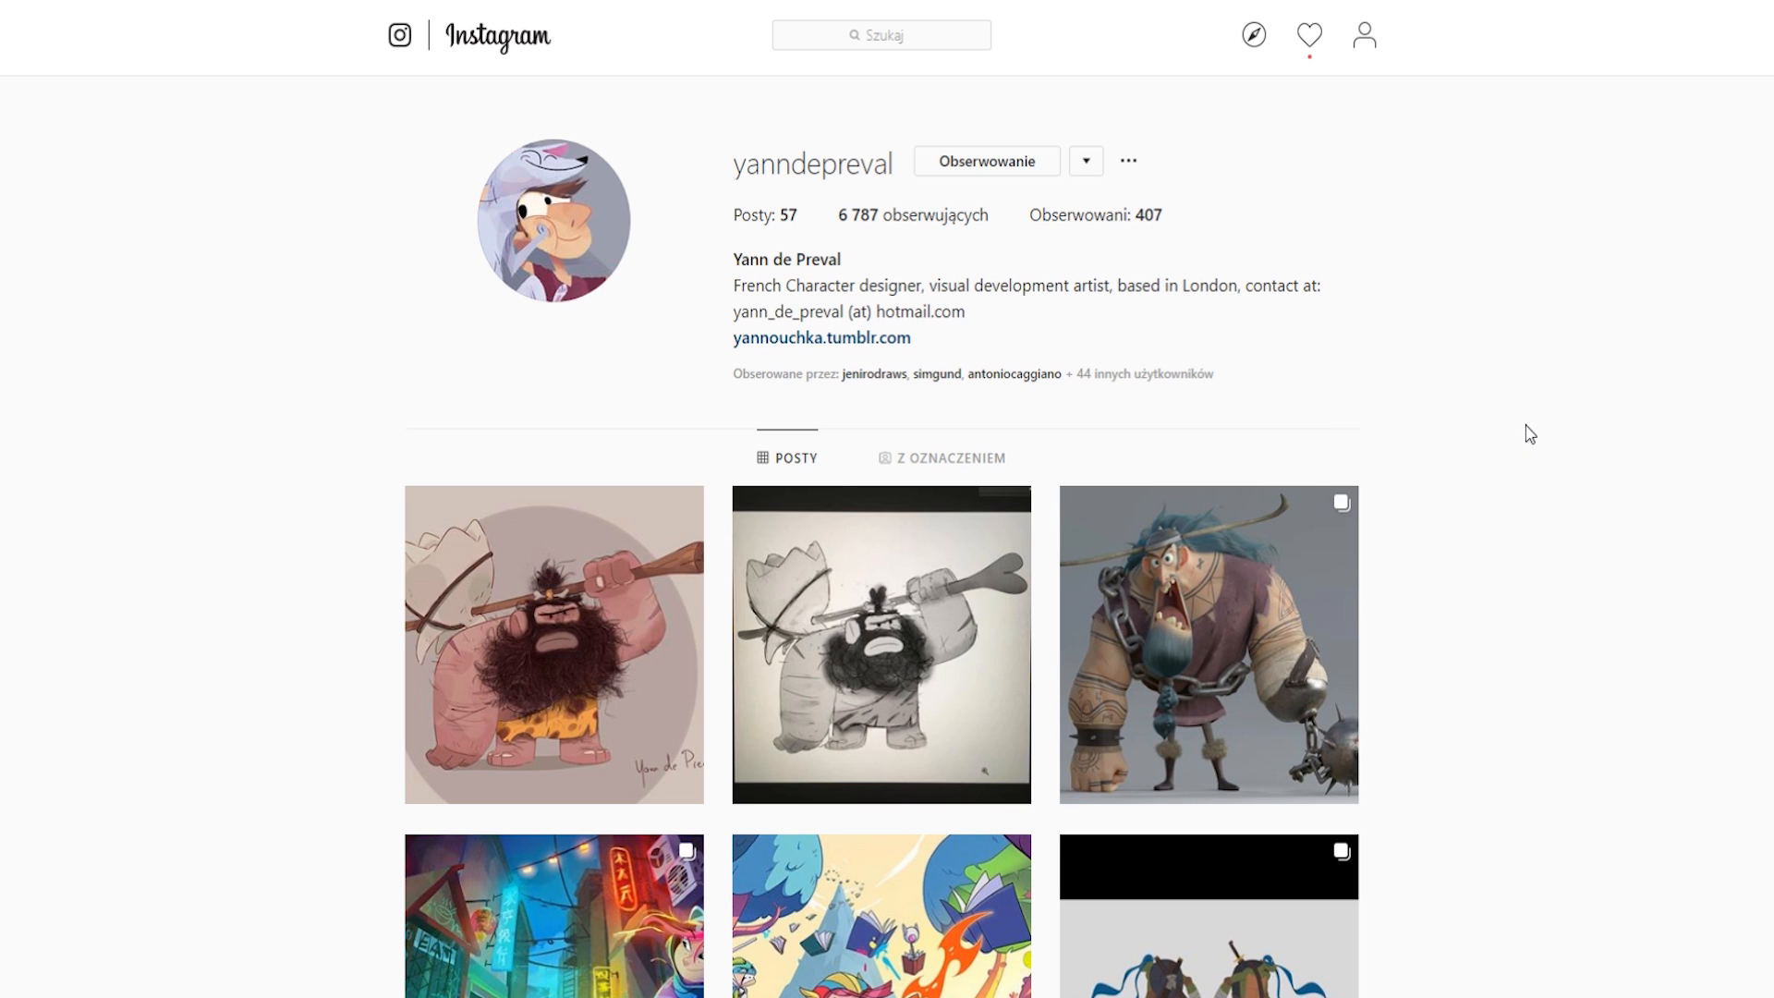
Step: Find the animated ghost dog post on the designer's Instagram profile, open it and play the final composited video
scroll(1530, 434, down, 10)
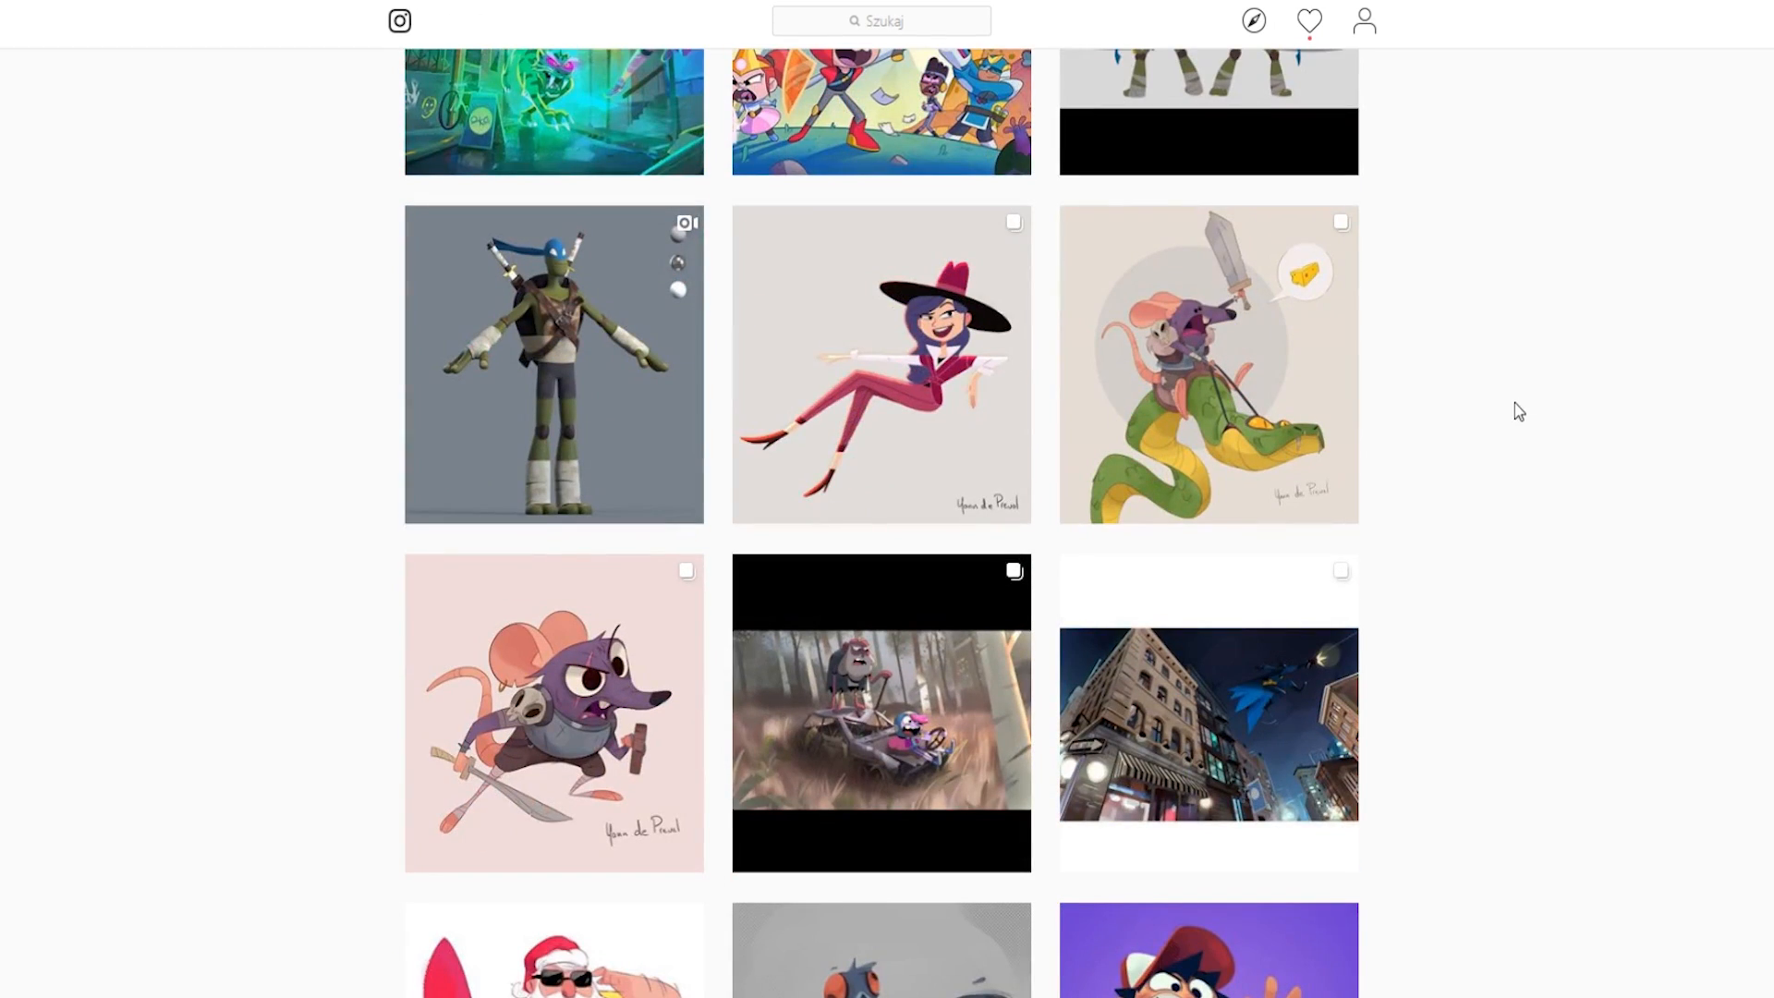
scroll(1507, 420, down, 5)
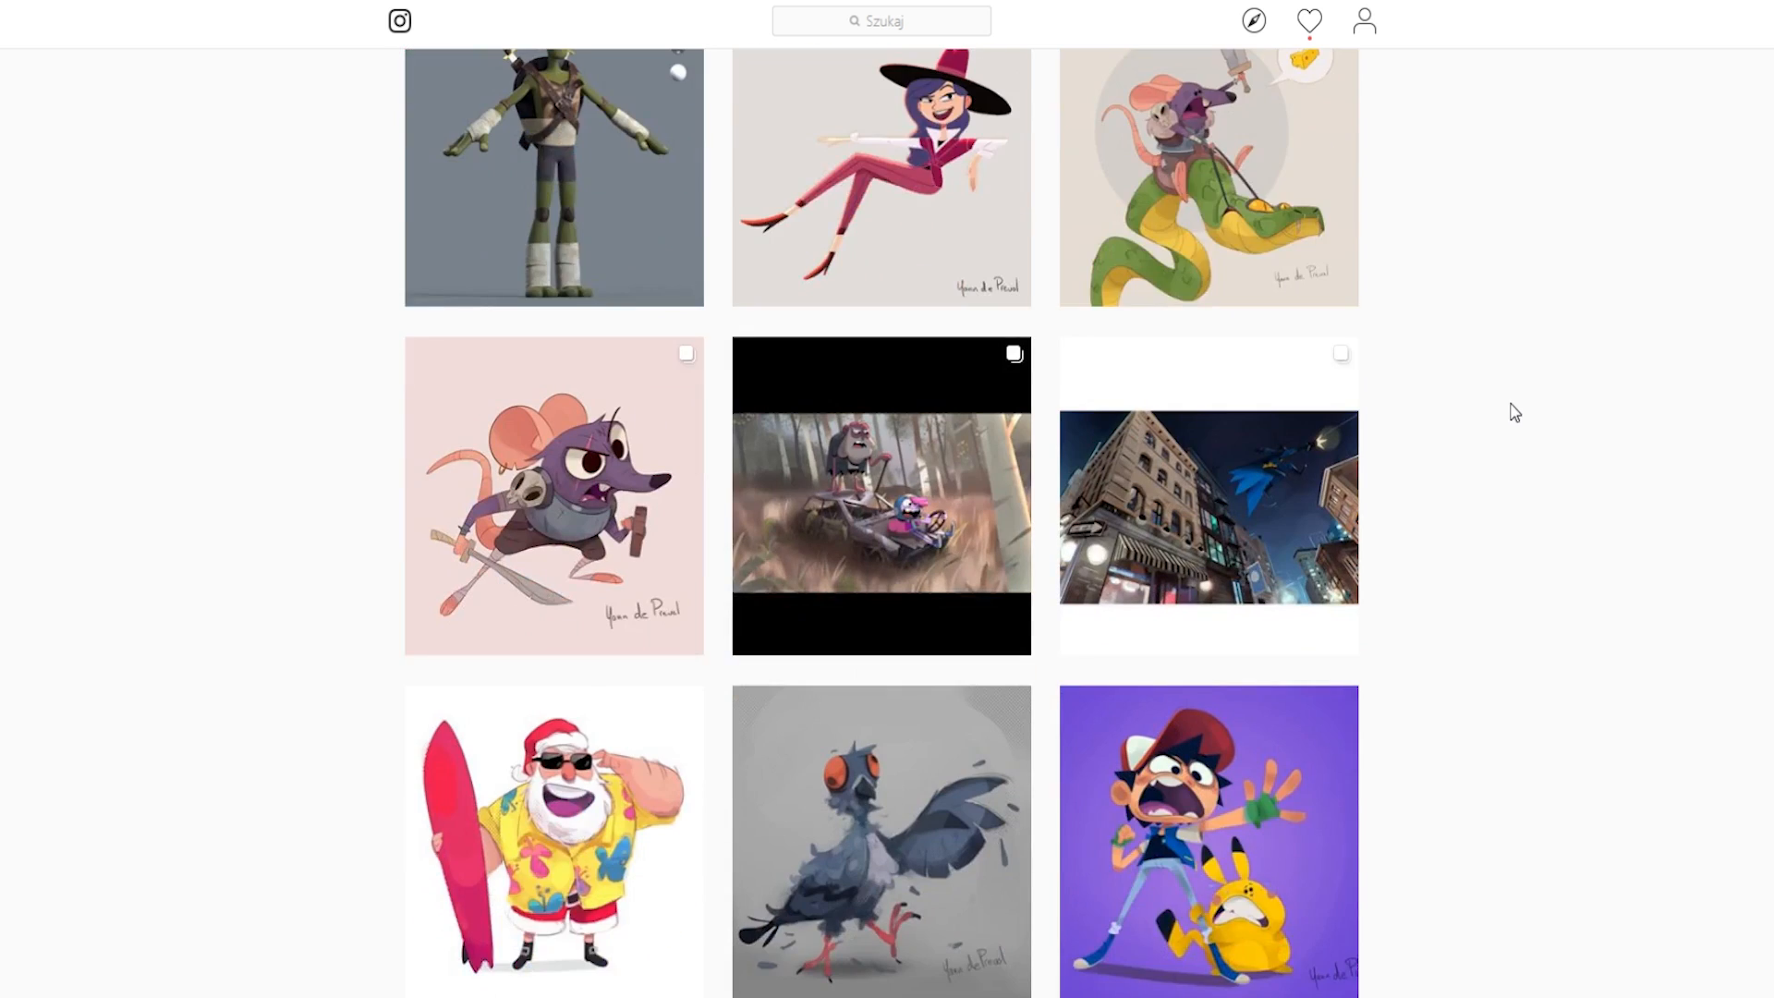
scroll(1483, 404, down, 2)
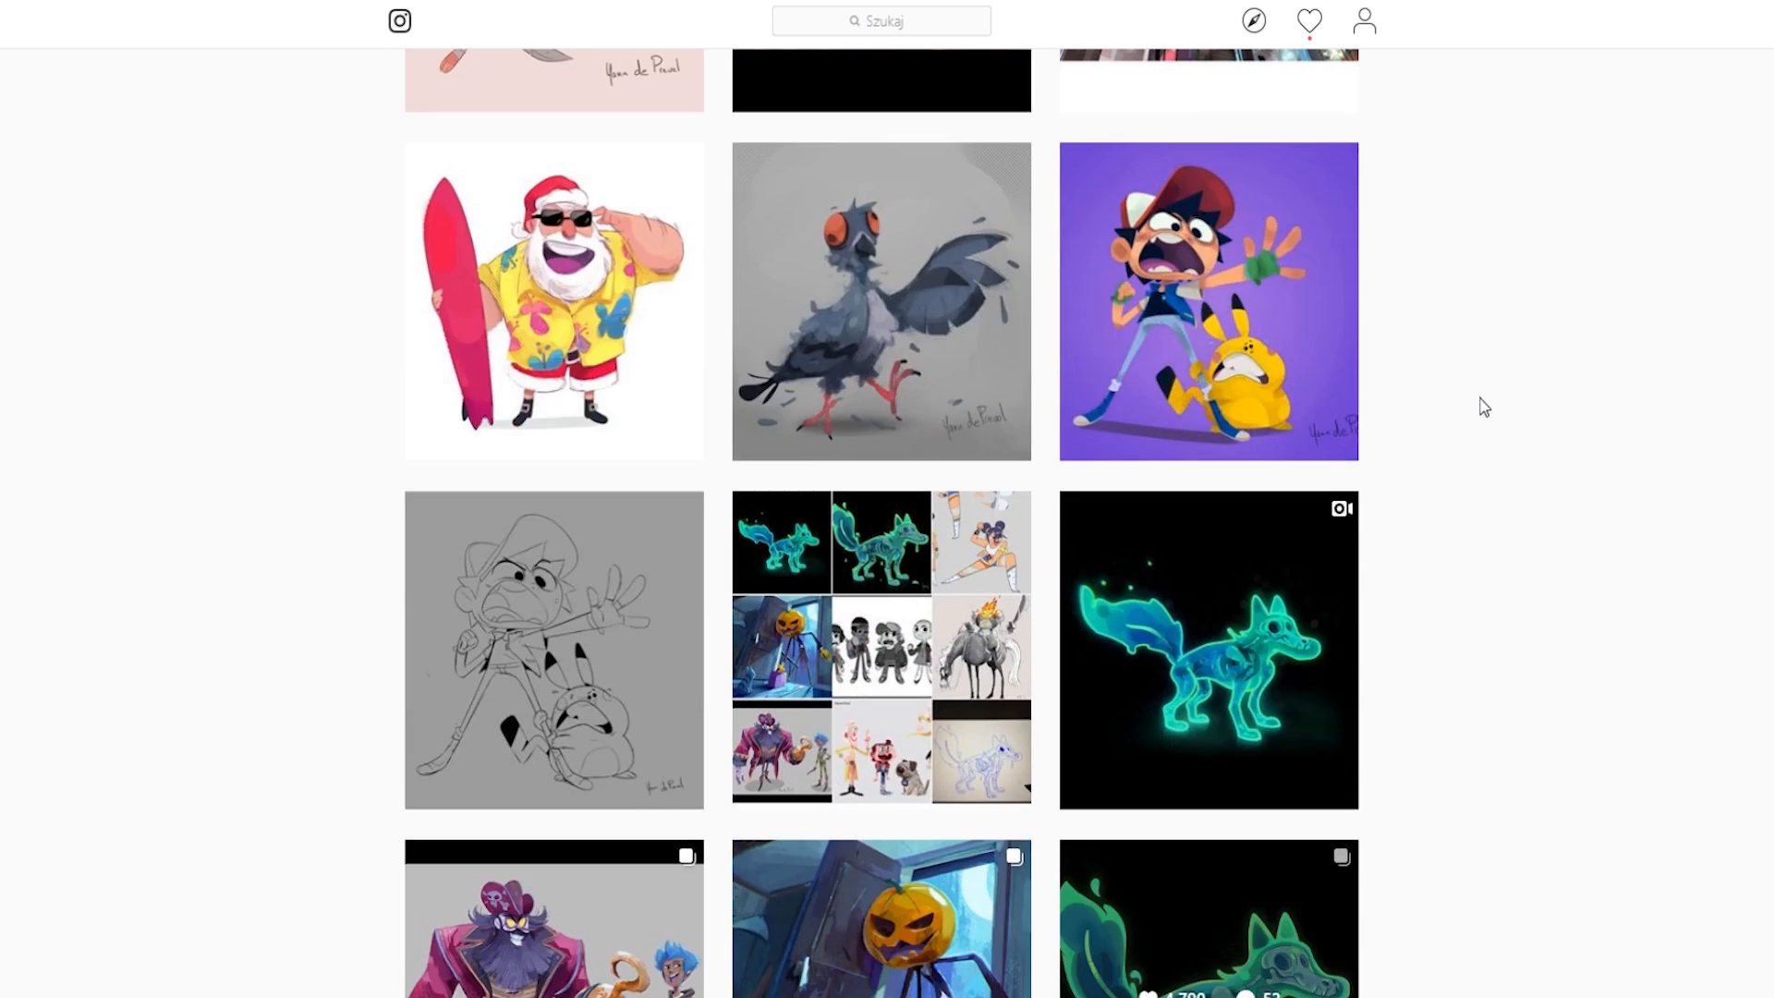
scroll(1483, 407, down, 3)
click(1285, 411)
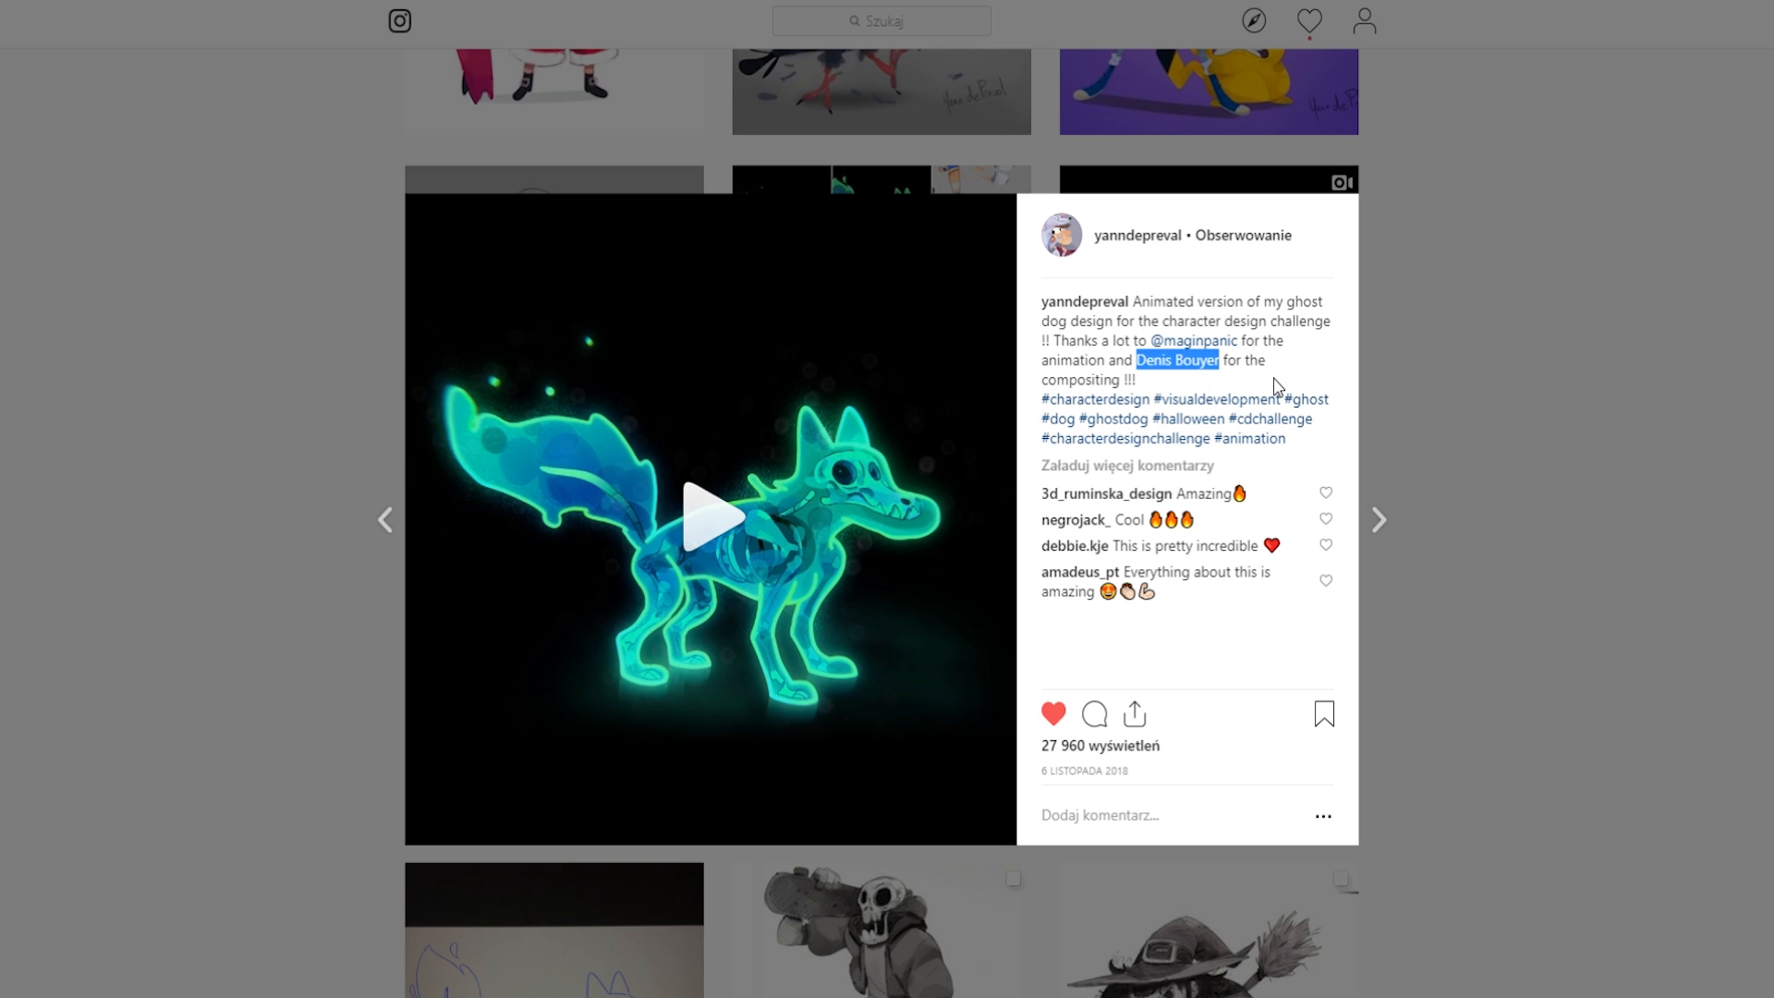
click(698, 528)
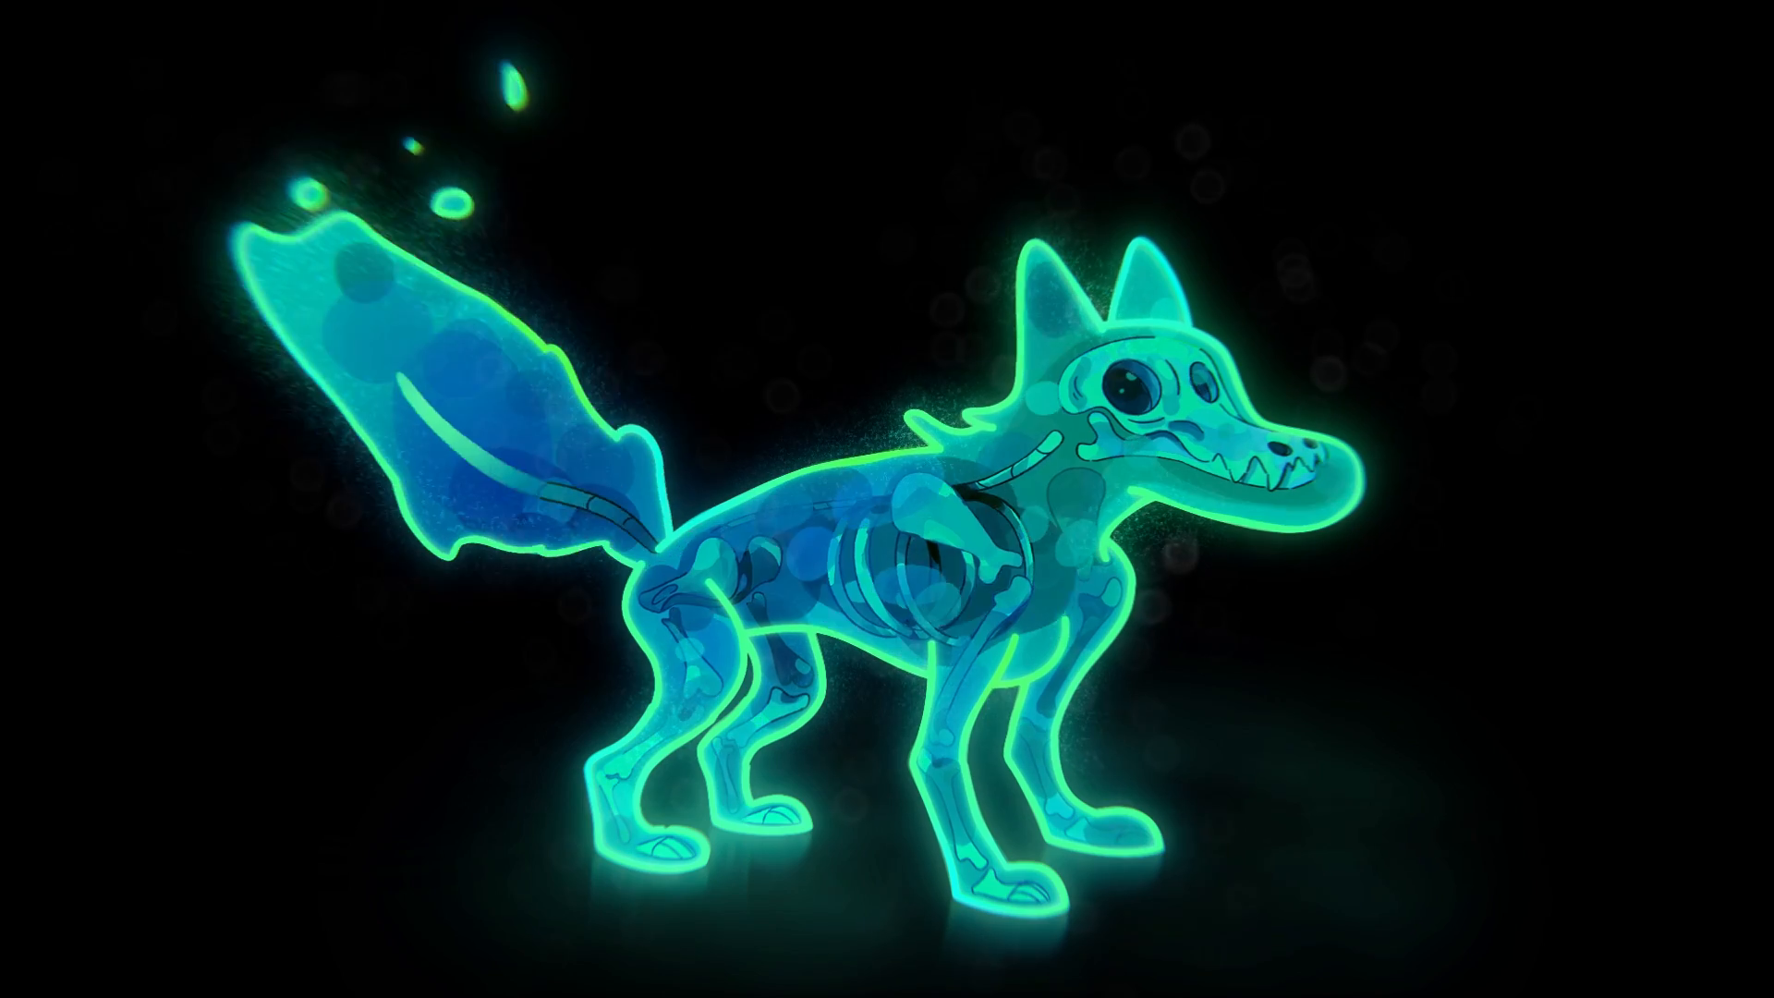